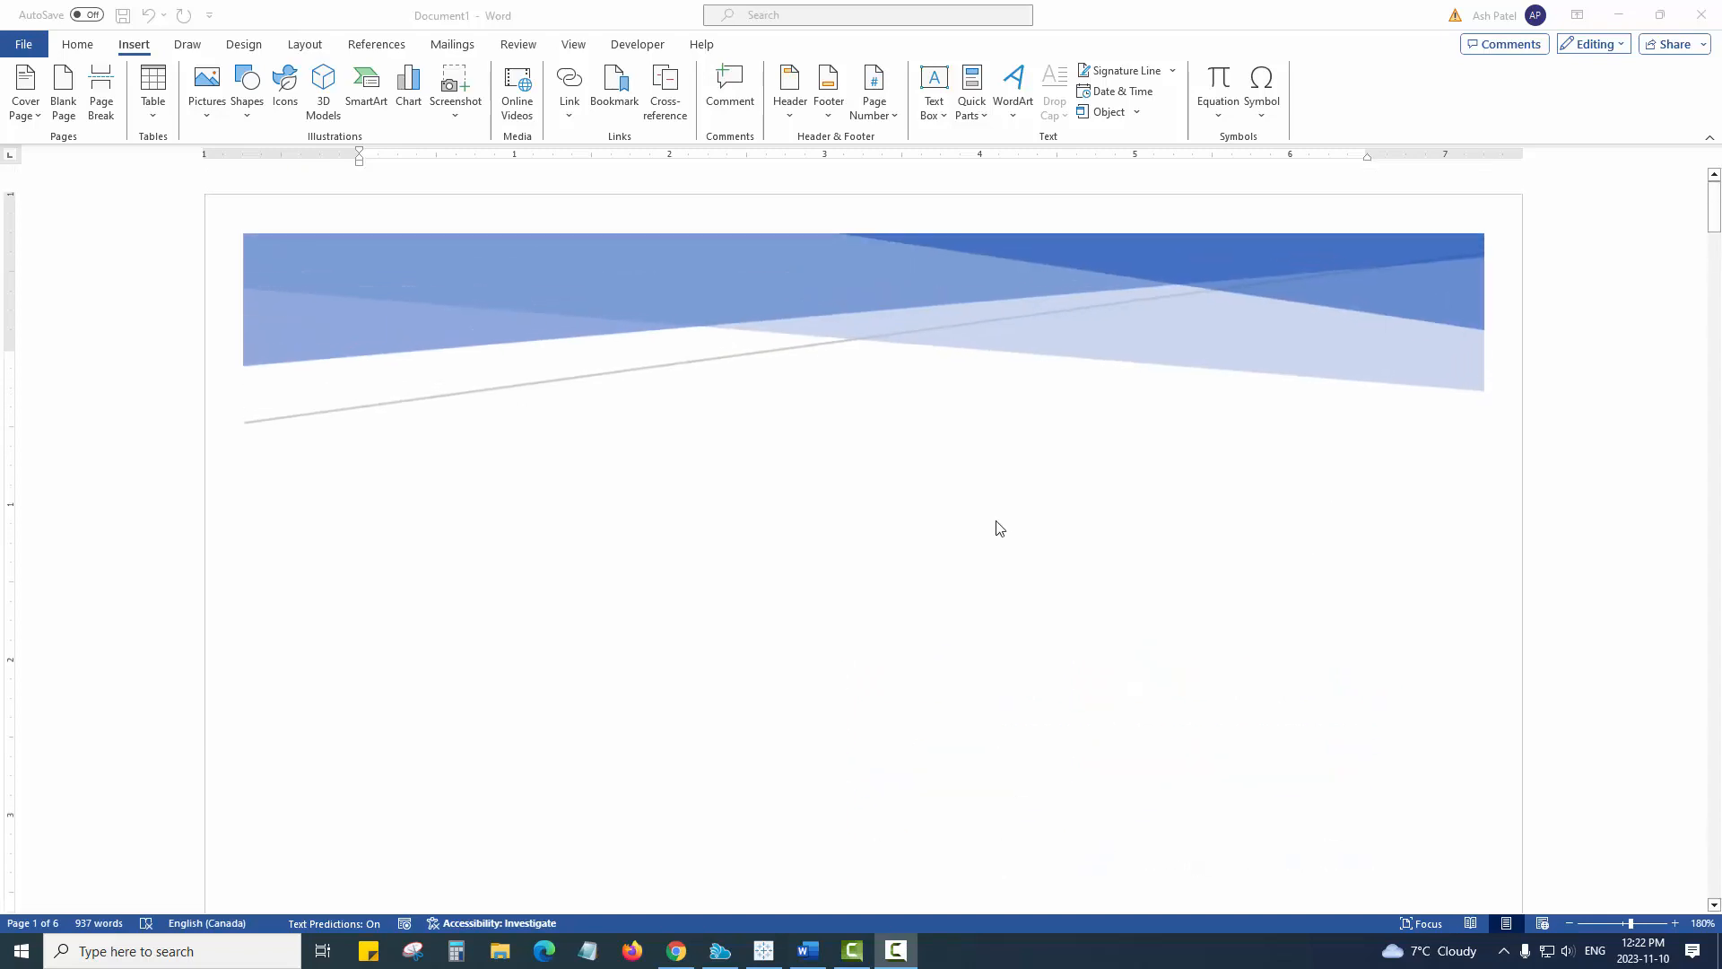
Step: Review the document's cover page and the built-in cover page designs
scroll(998, 538, "down", 10)
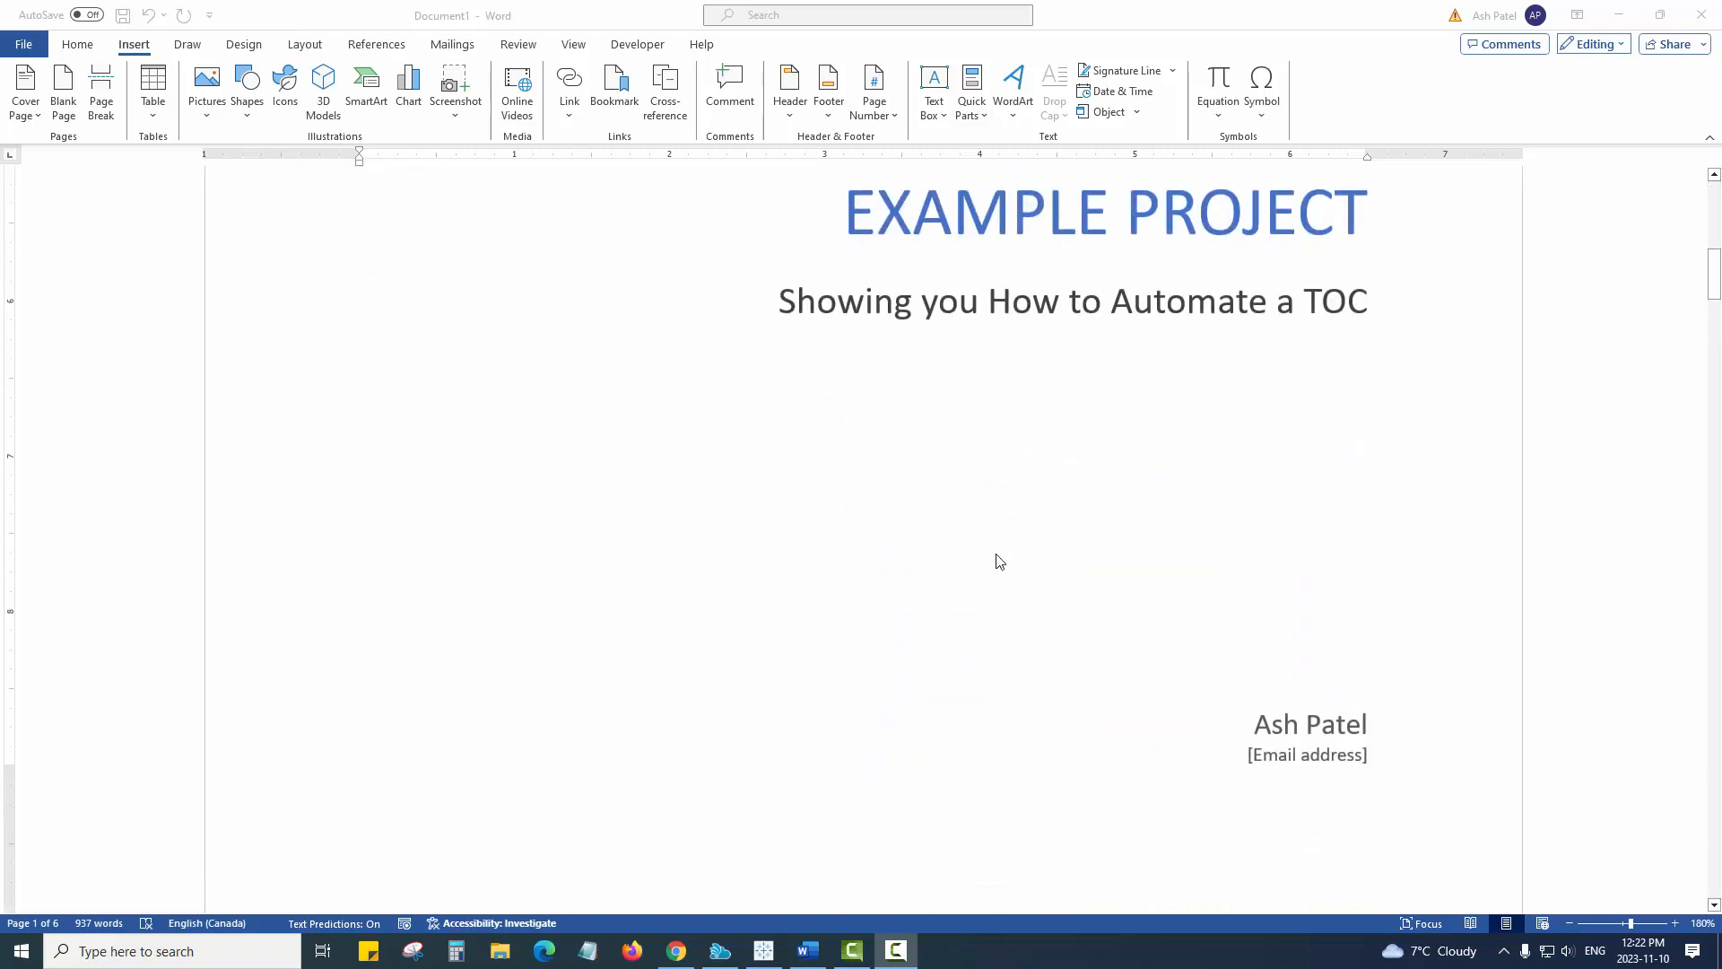
scroll(998, 561, "down", 2)
scroll(987, 552, "up", 12)
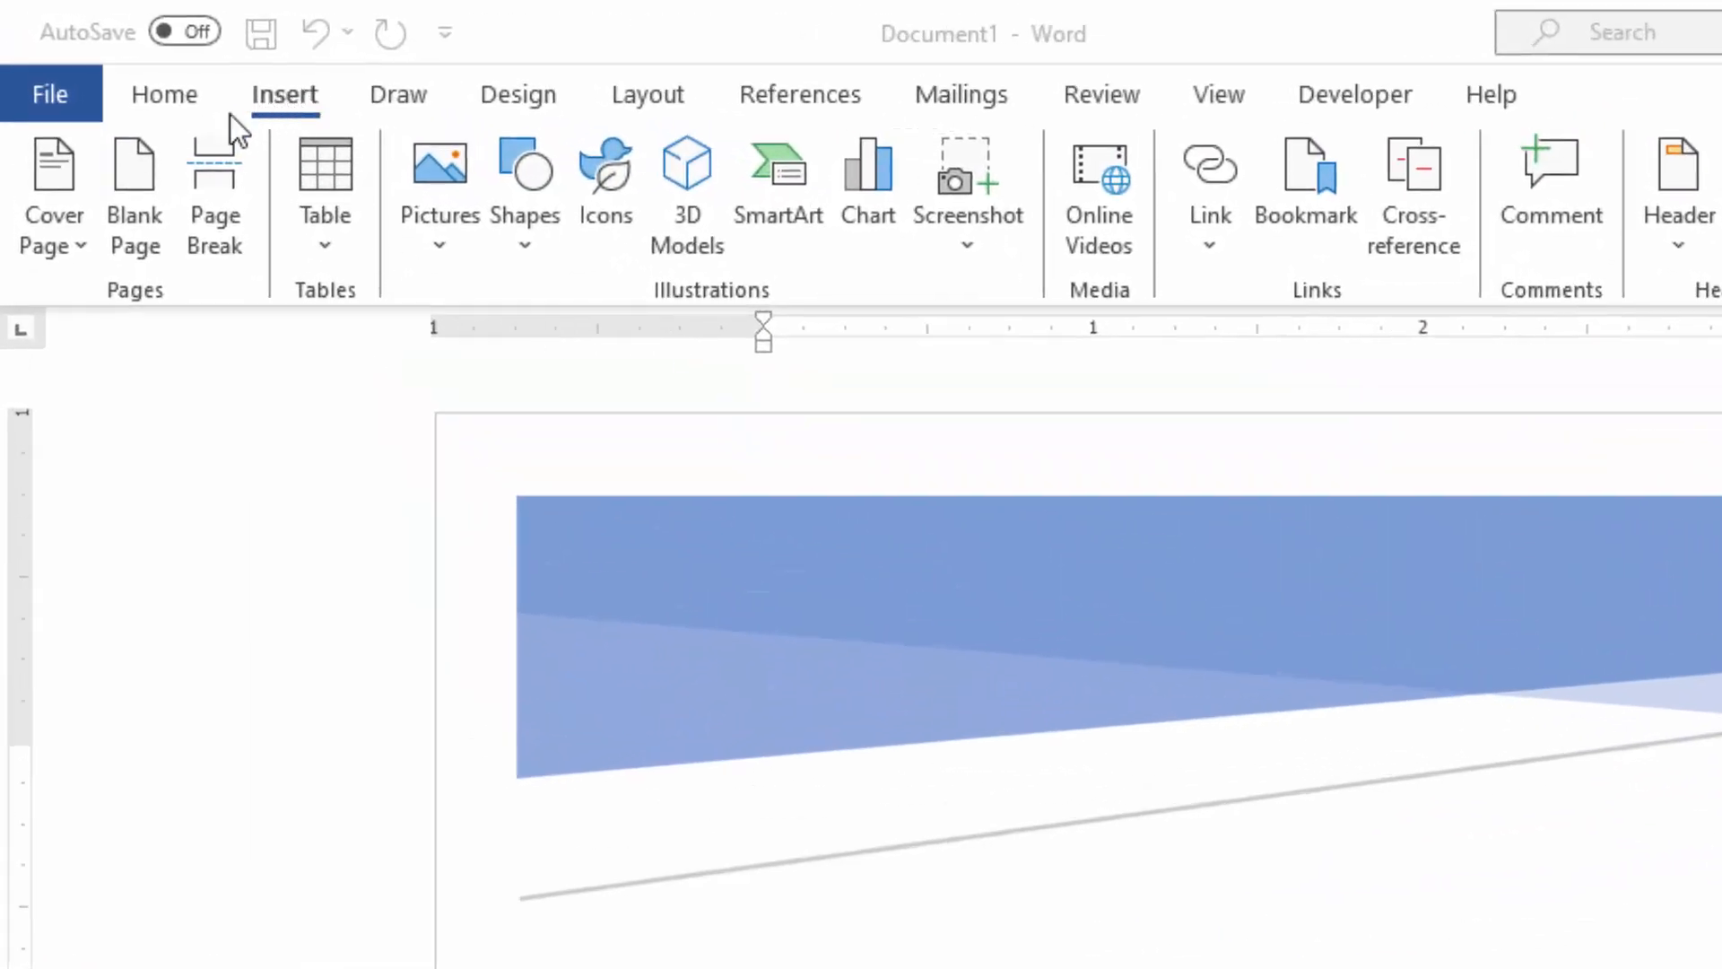
left_click(65, 248)
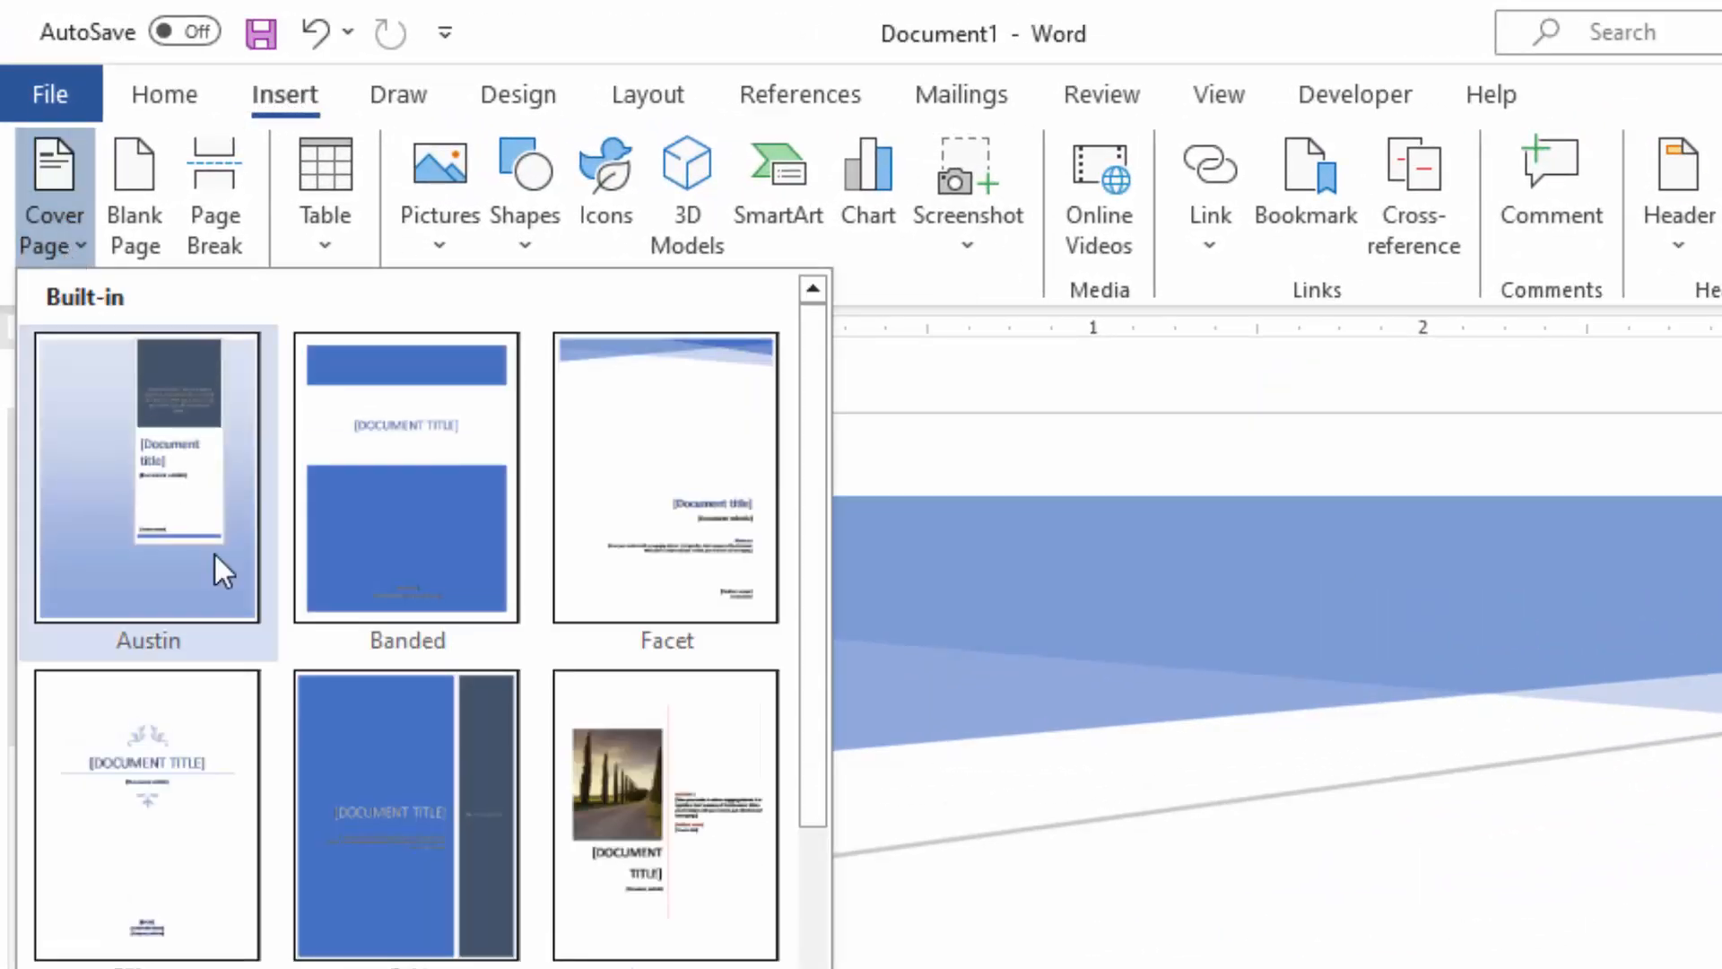
left_click(1423, 877)
scroll(943, 502, "down", 14)
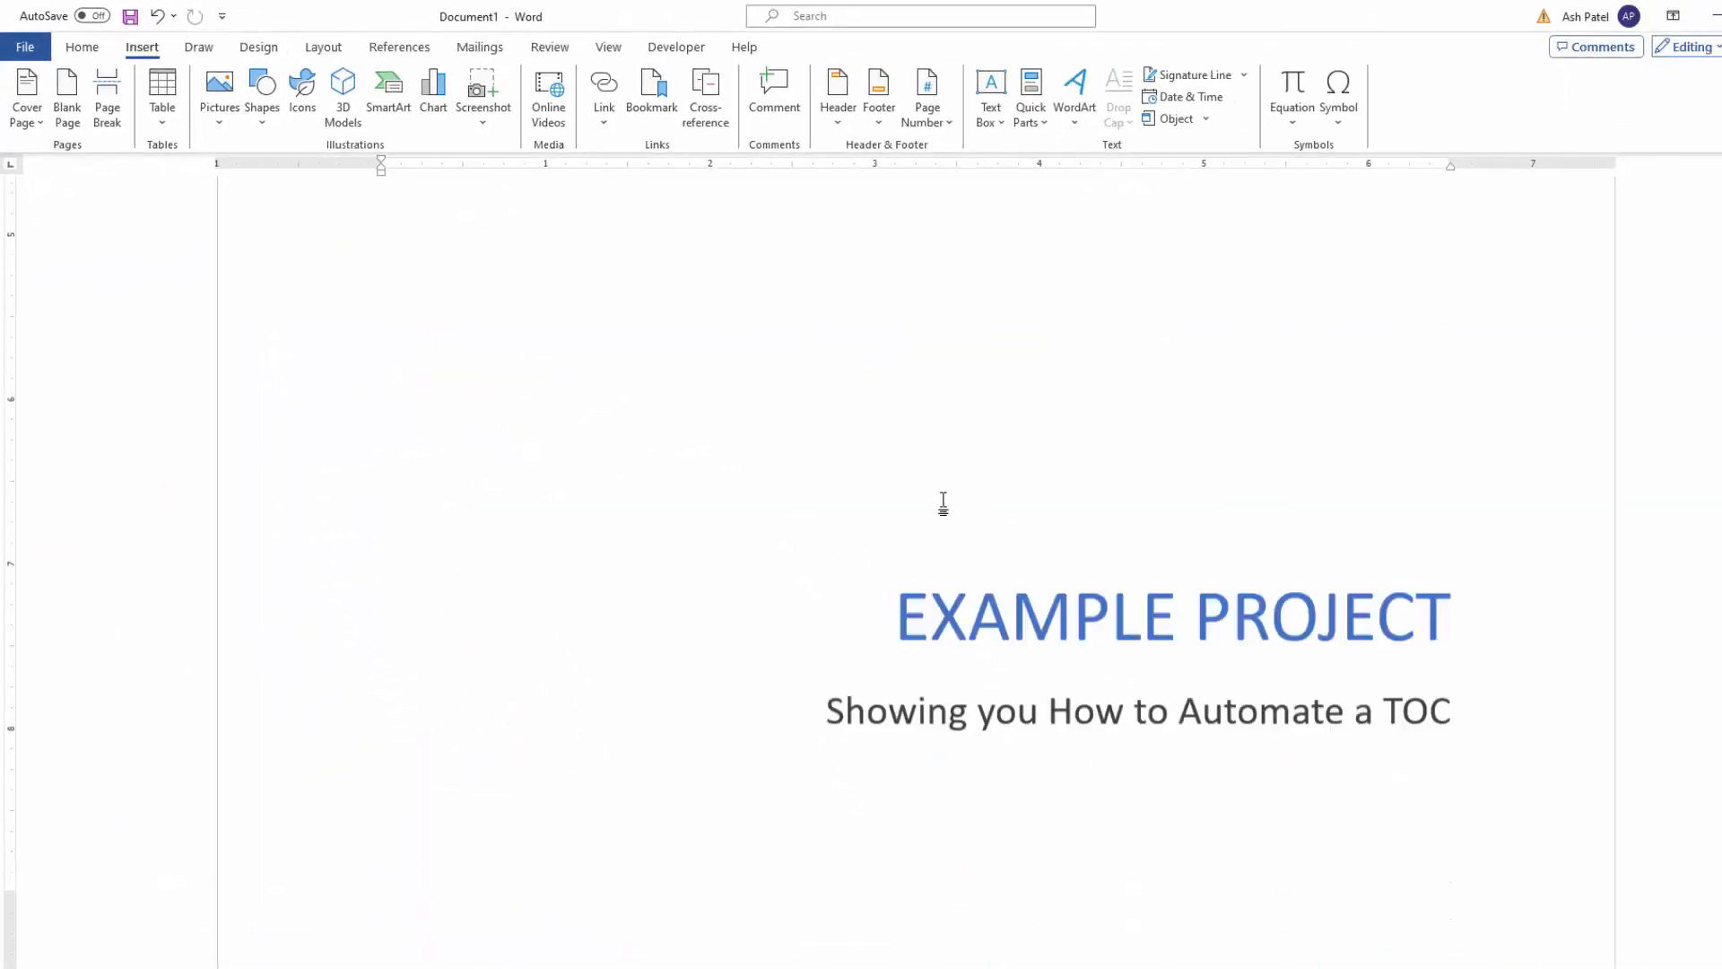
Step: Examine the section titles and subheadings throughout the body of the document
scroll(944, 499, "down", 5)
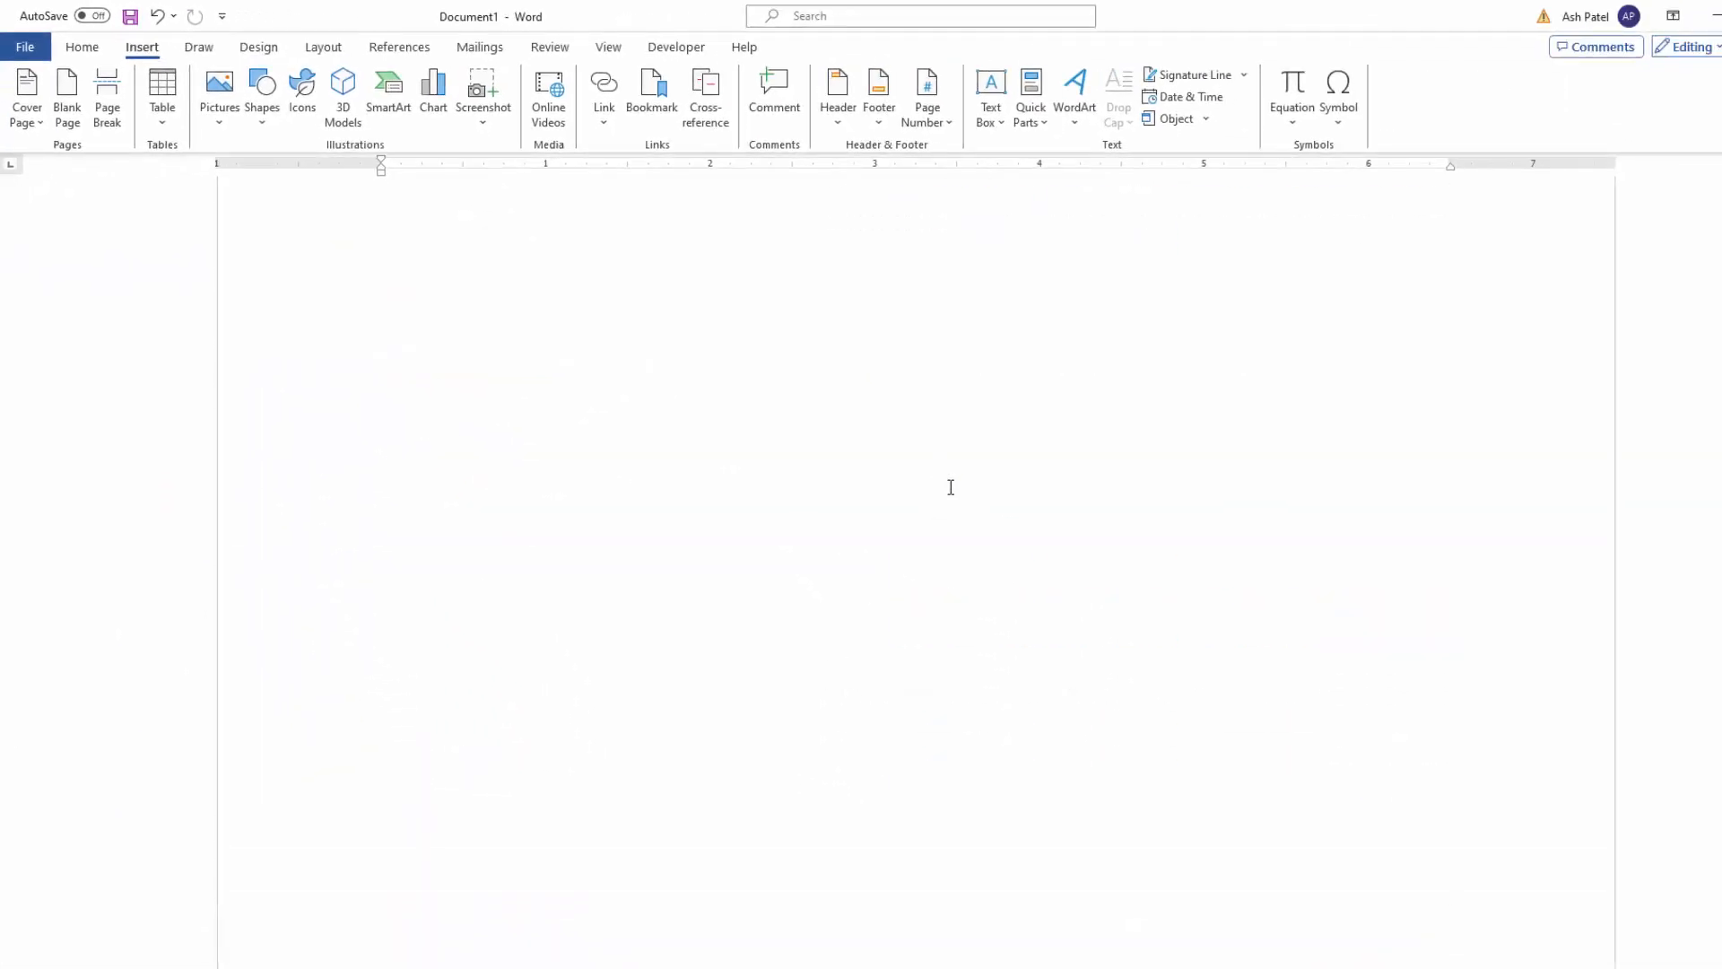
scroll(951, 487, "down", 9)
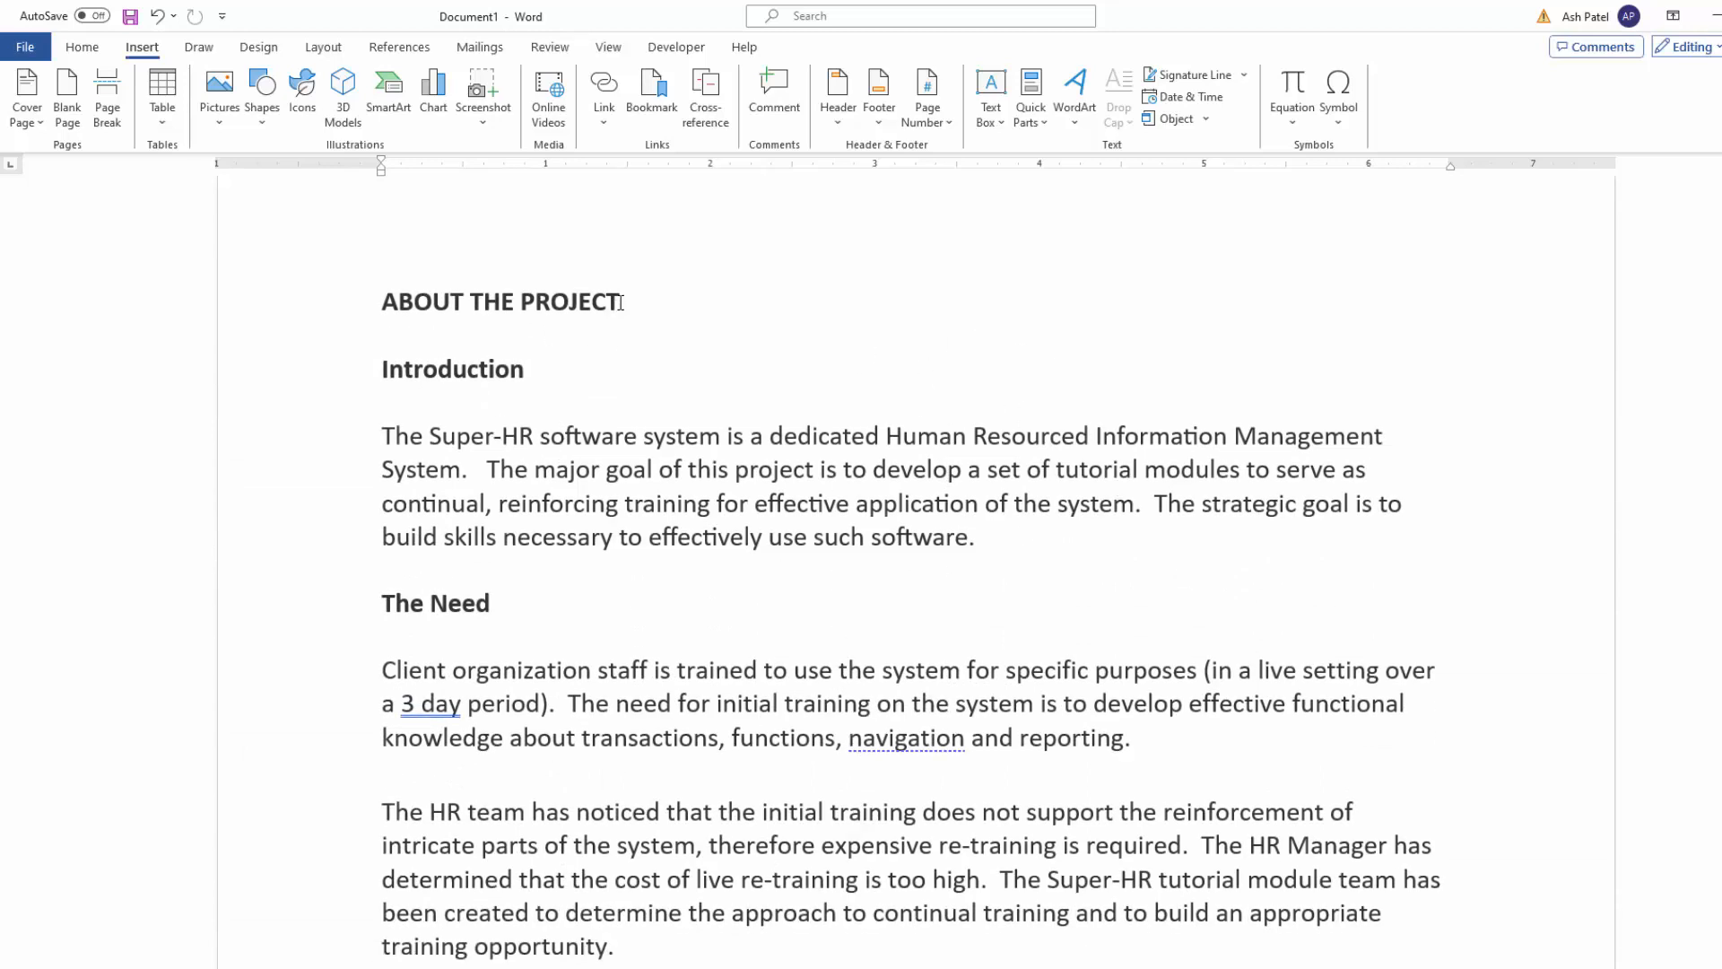
left_click_drag(627, 303, 382, 303)
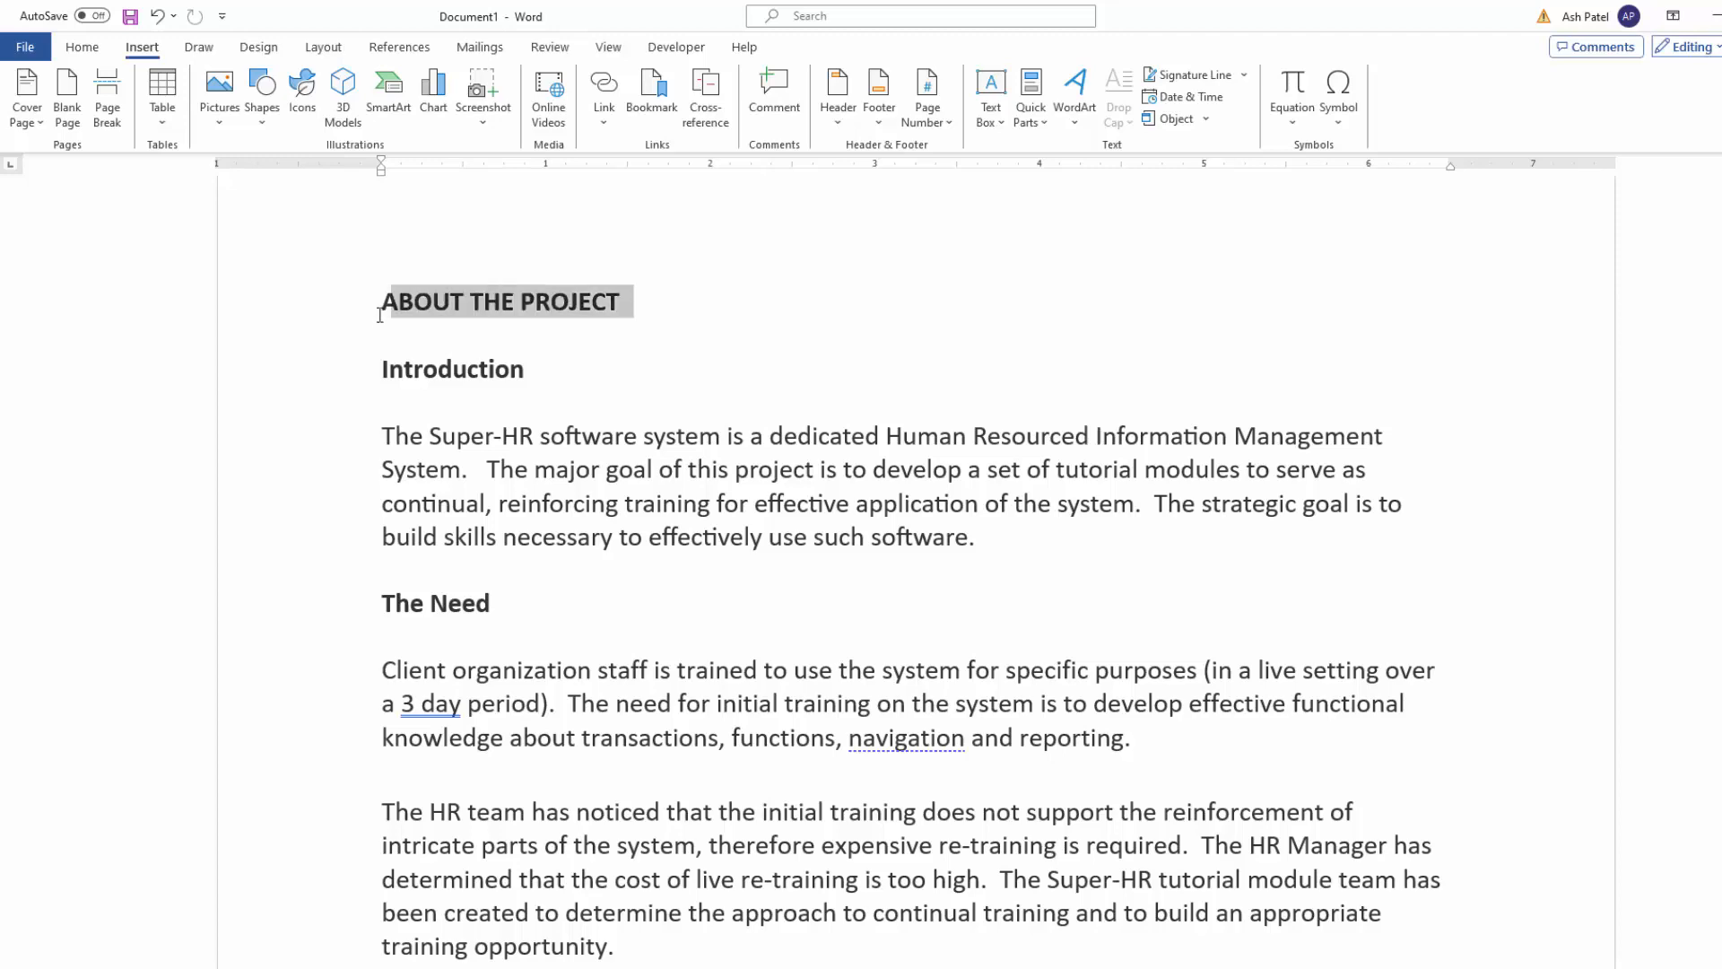
left_click(469, 369)
scroll(568, 604, "down", 18)
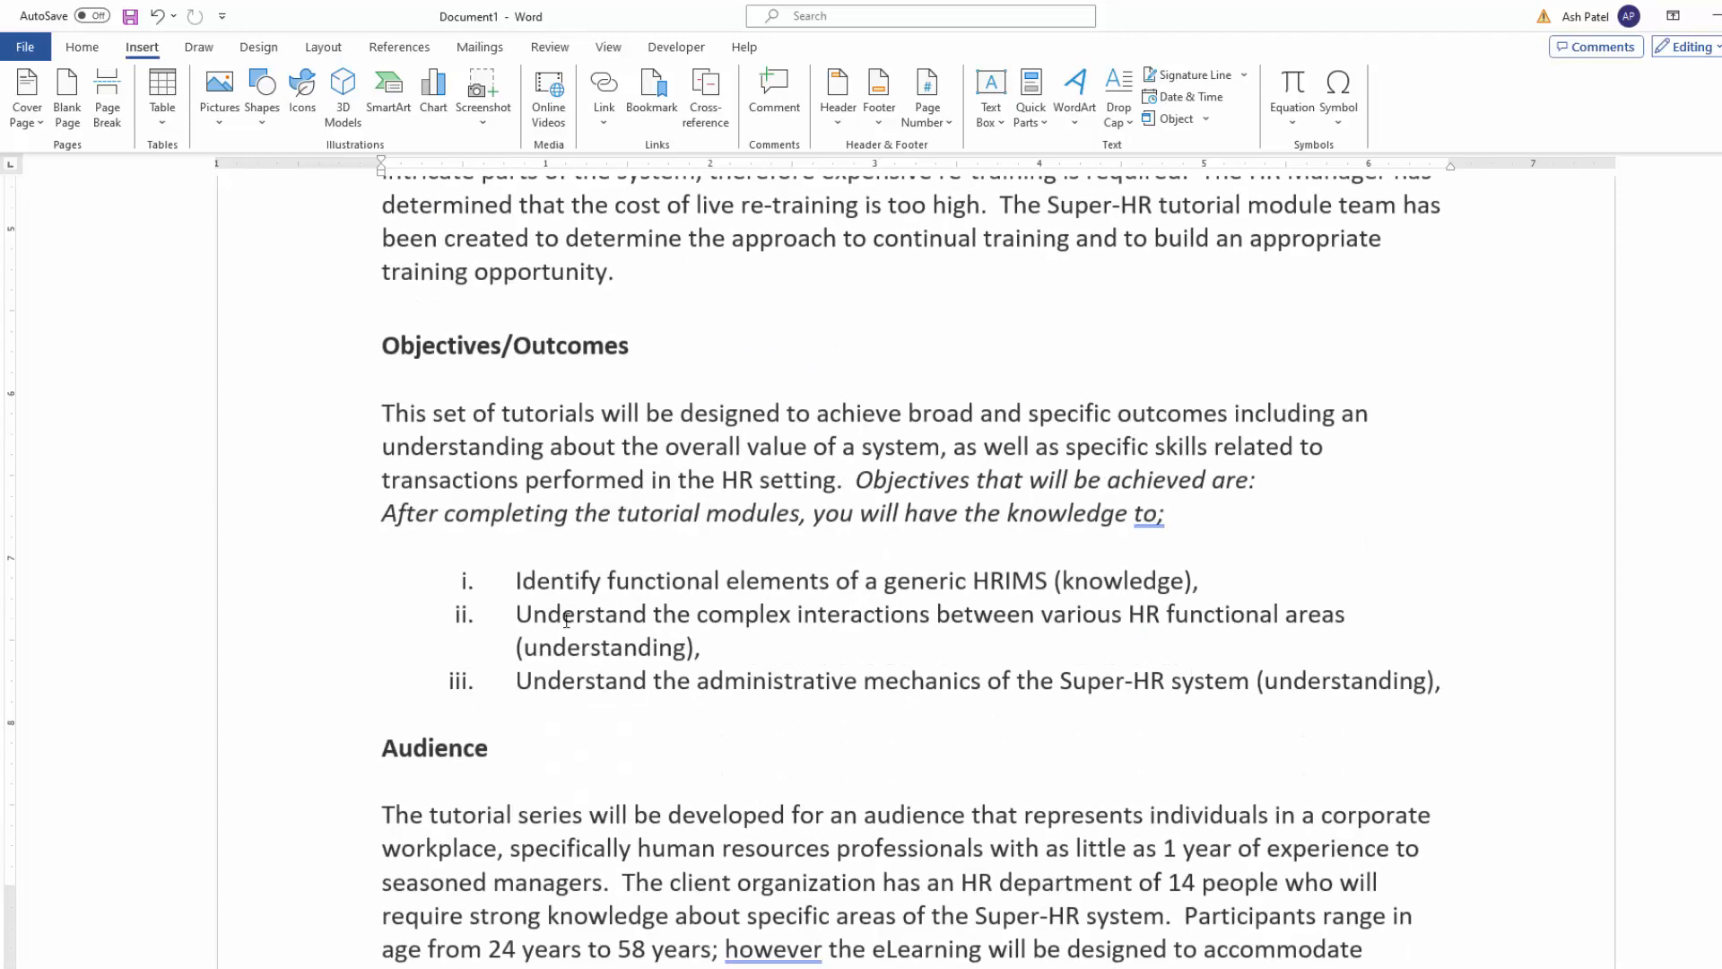
scroll(562, 621, "down", 1)
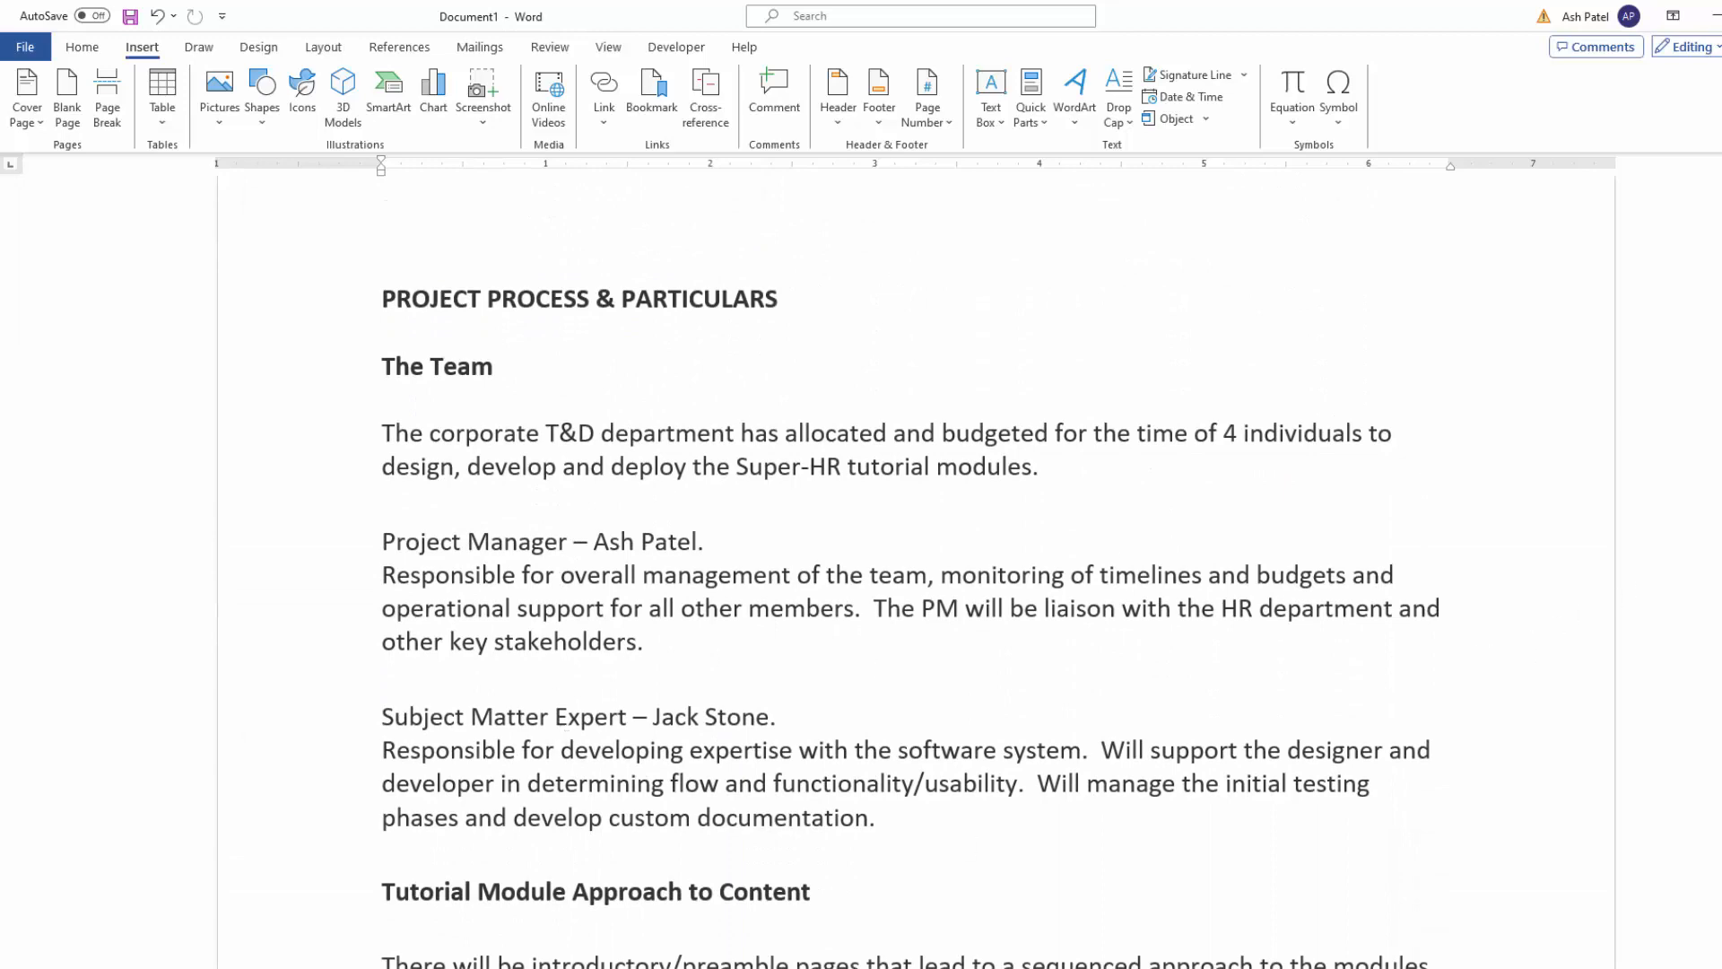
scroll(915, 574, "up", 20)
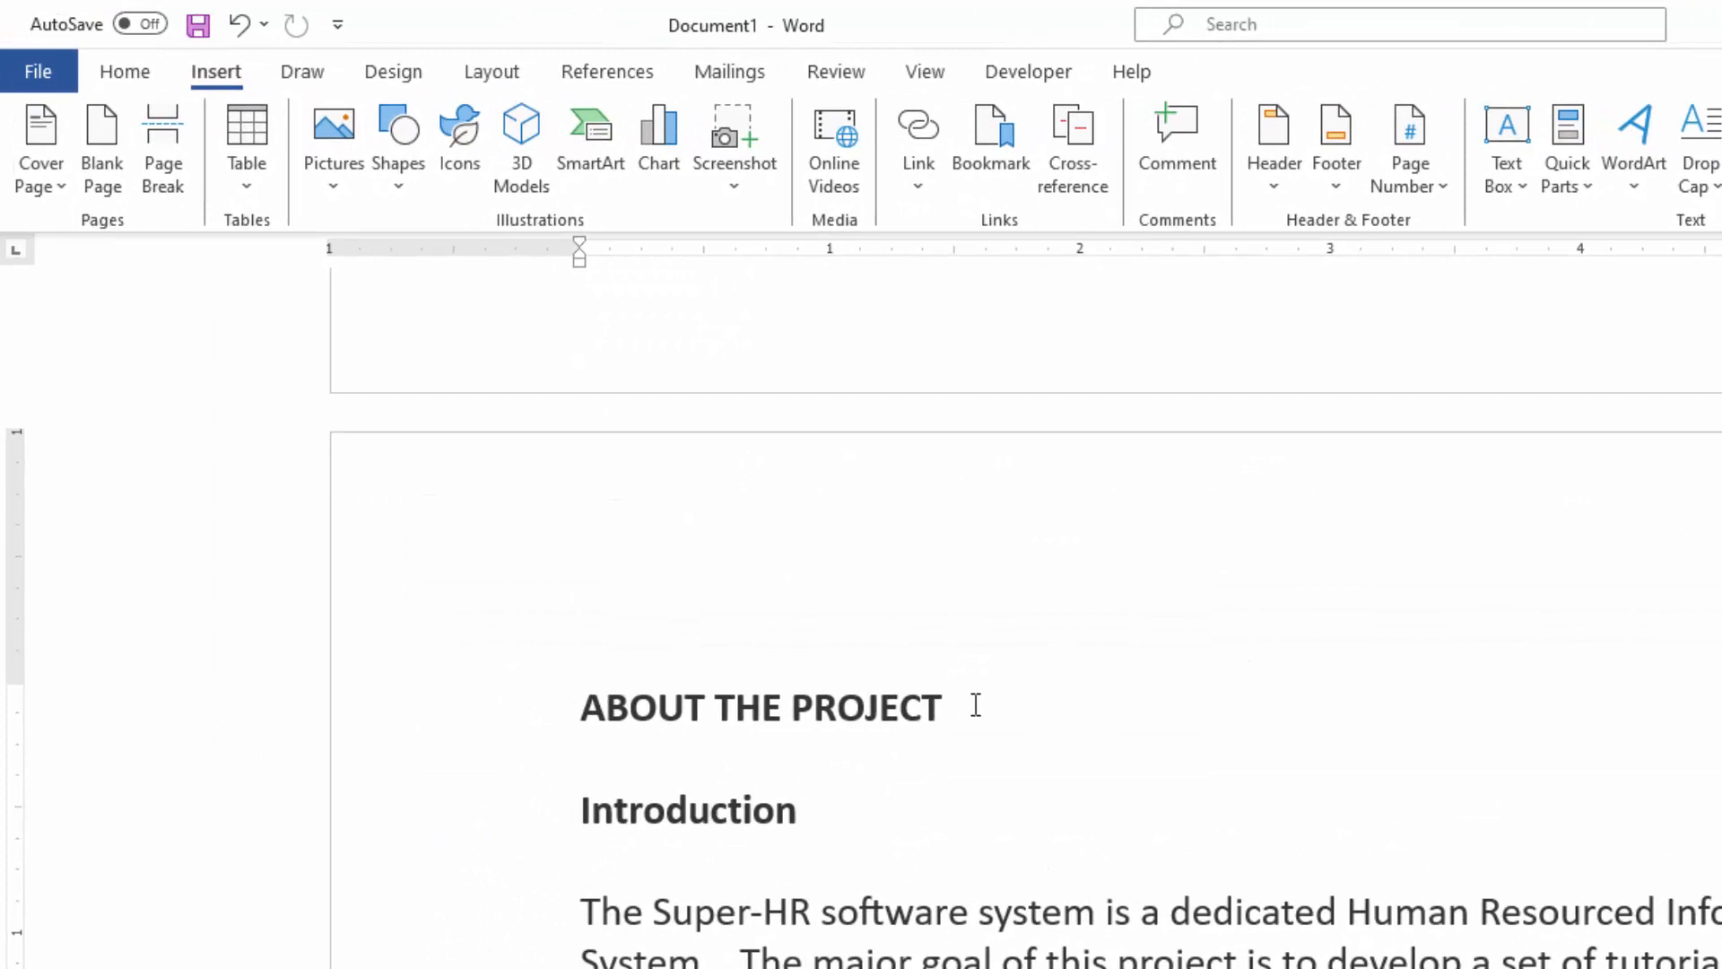
Step: Apply the Heading 1 style to the section title "ABOUT THE PROJECT"
left_click_drag(973, 703, 587, 727)
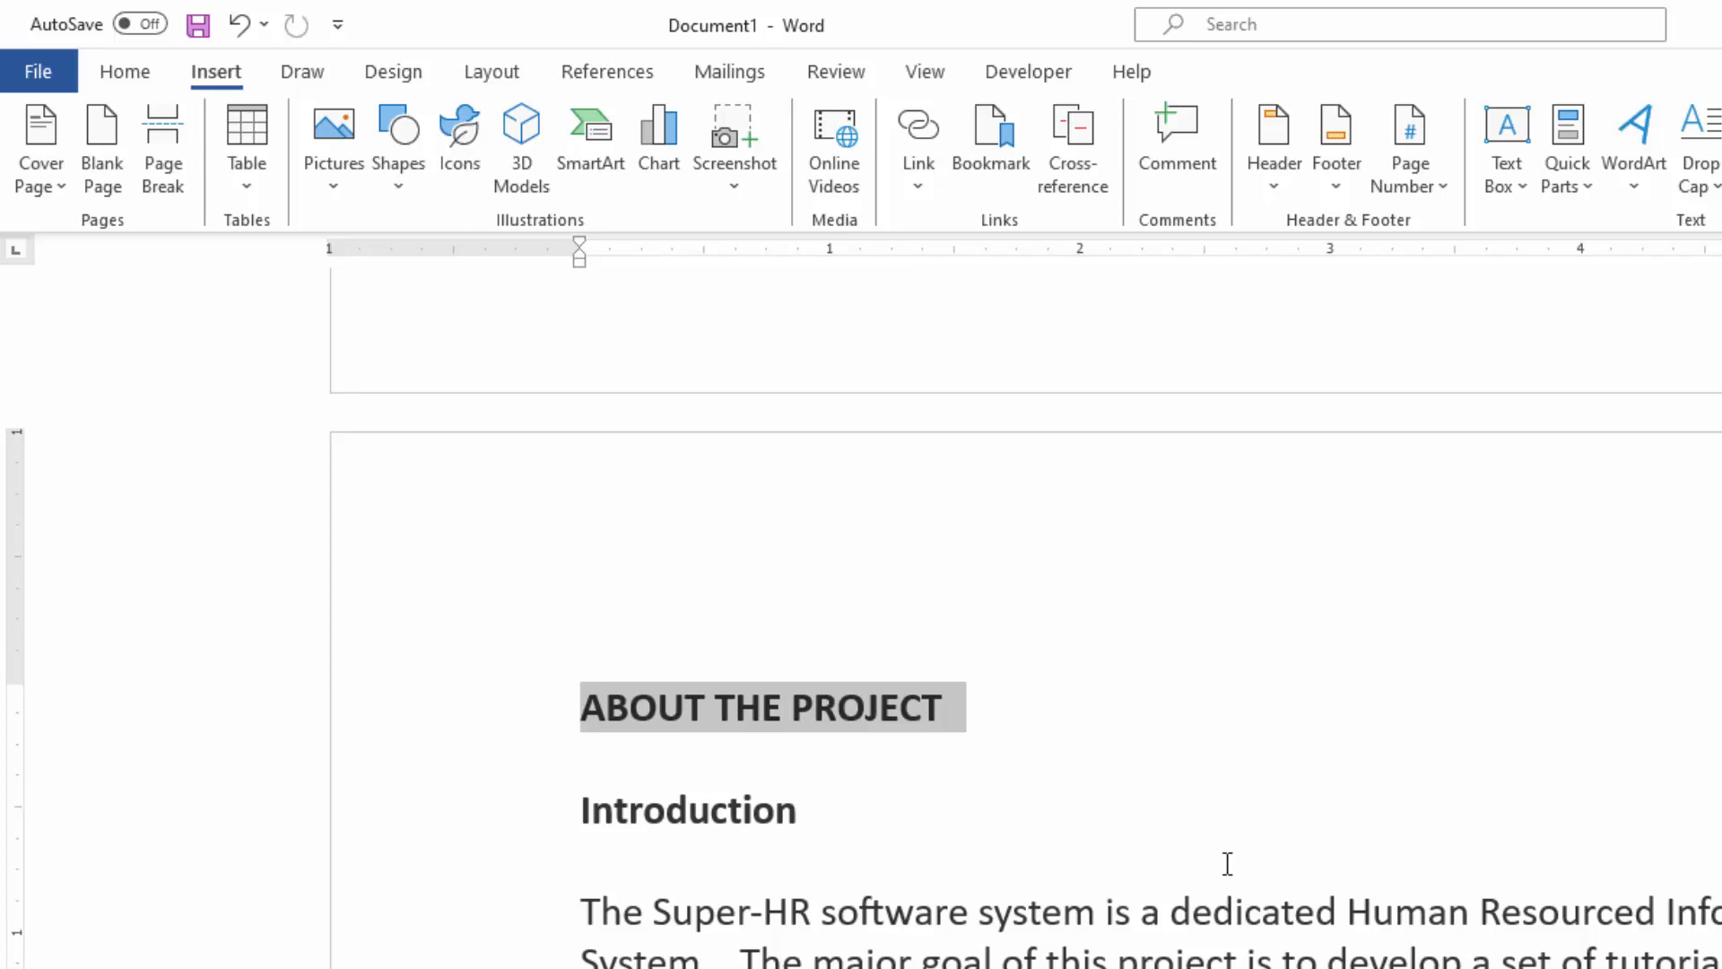
left_click(116, 78)
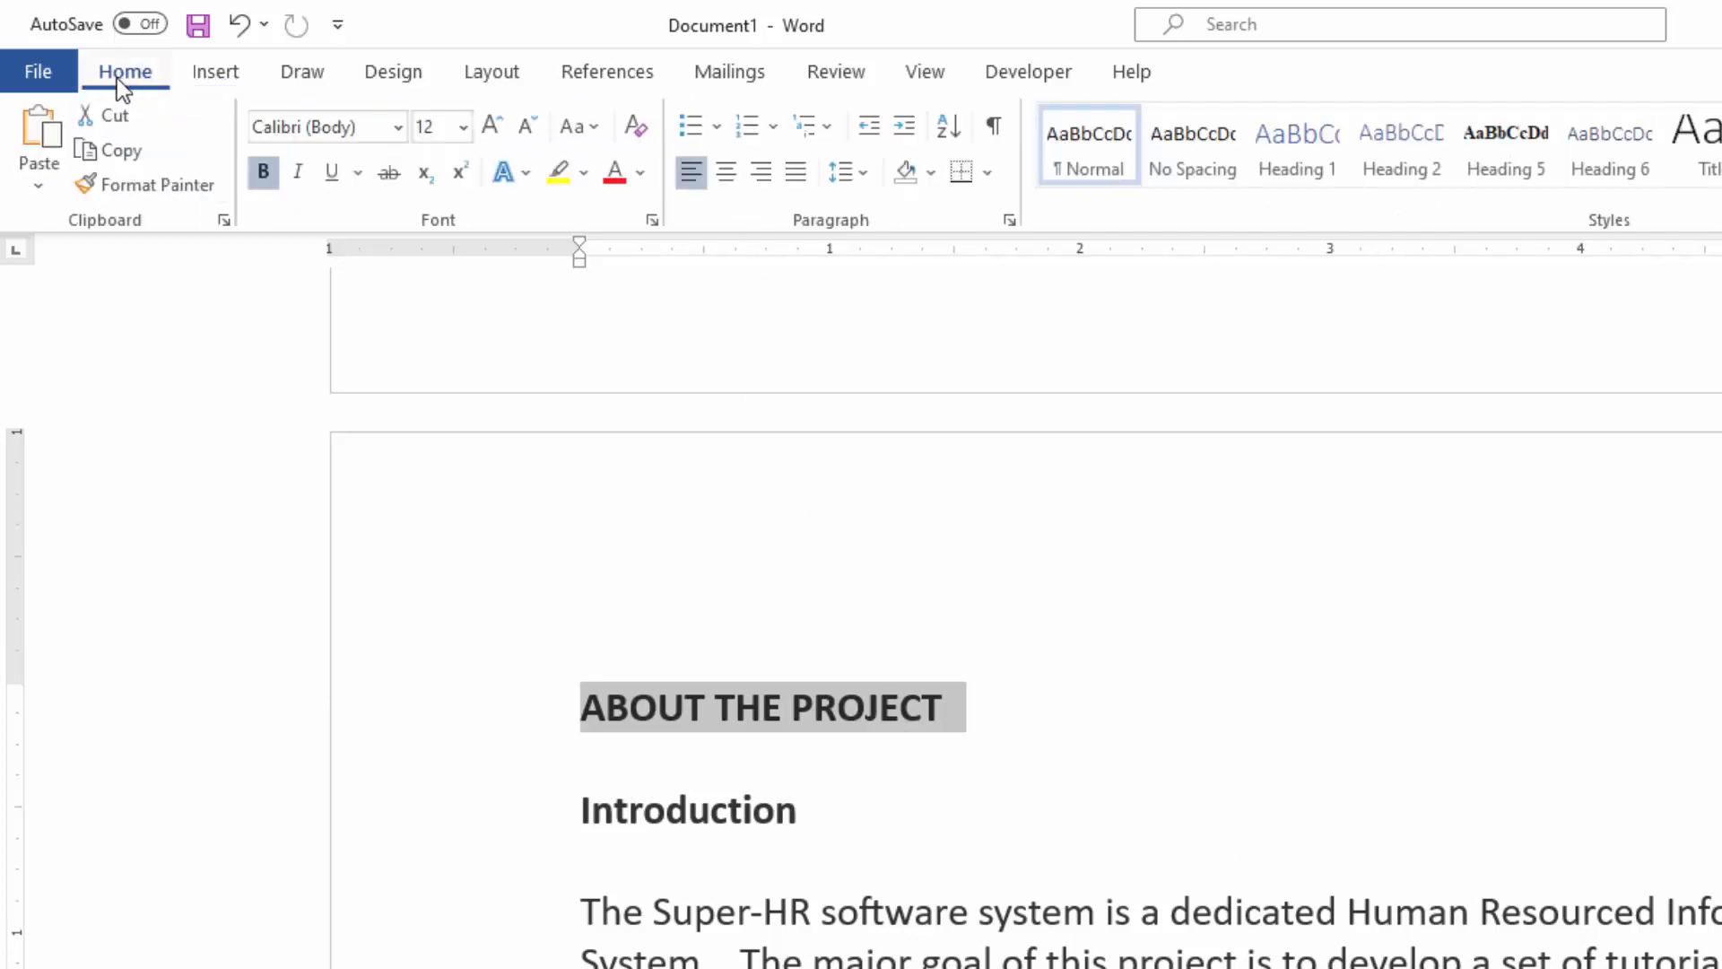
left_click(1300, 155)
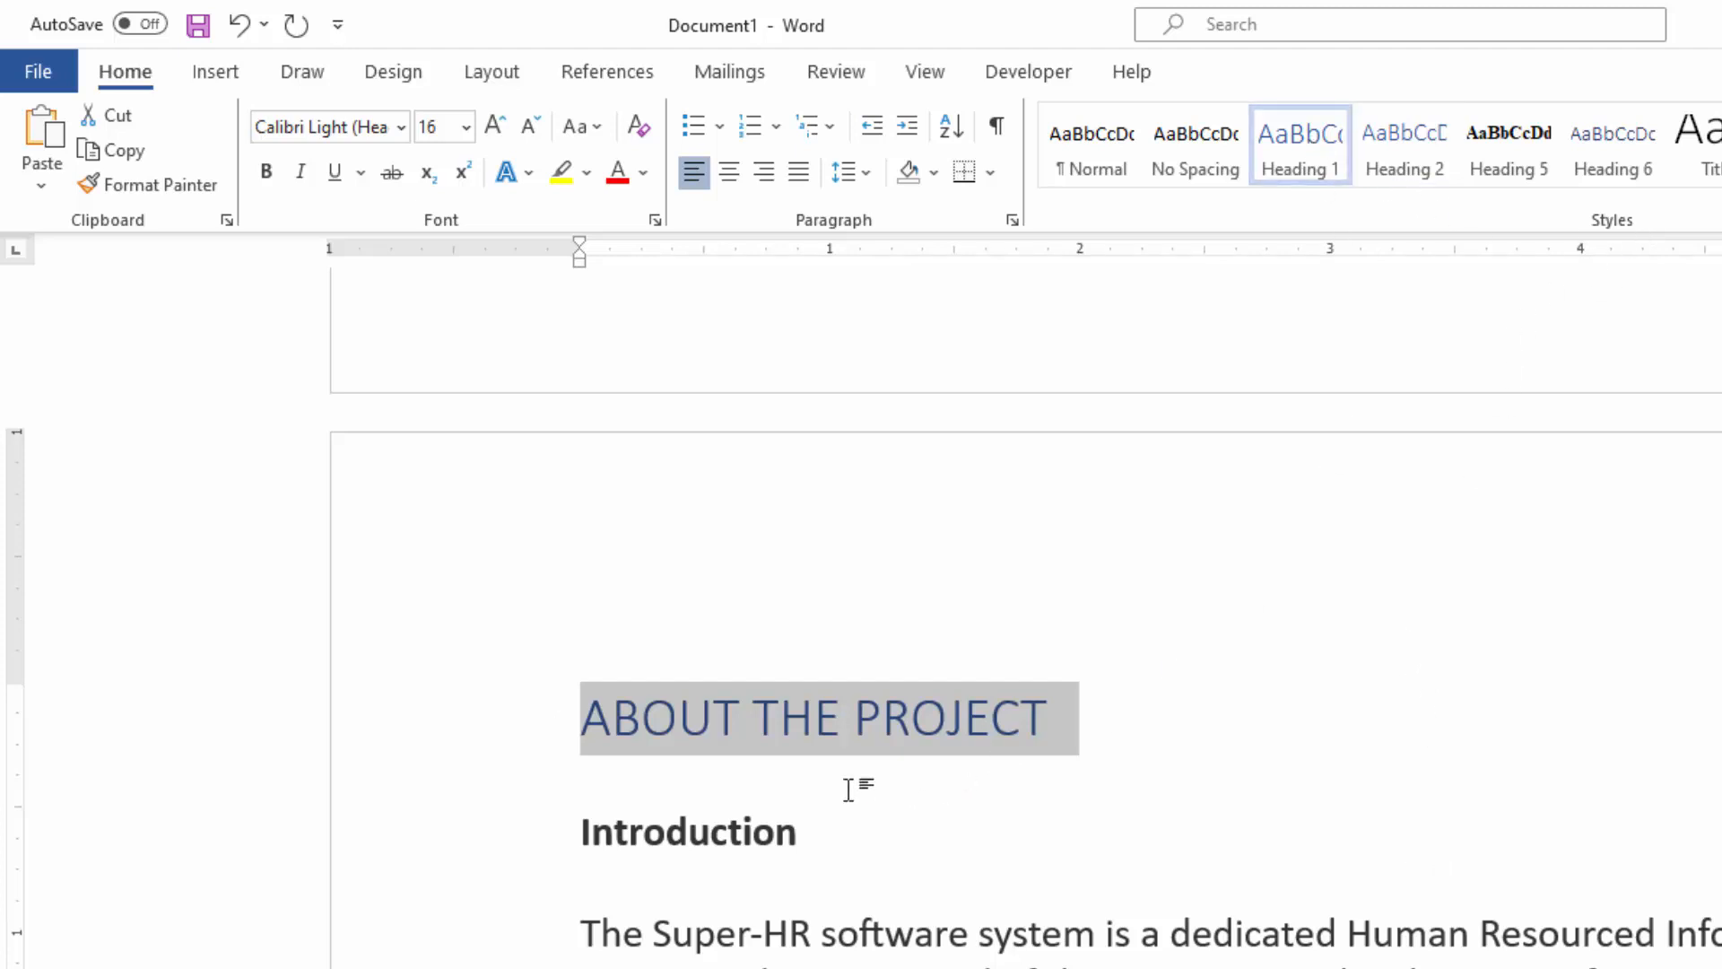
Step: Apply the Heading 2 style to the subheadings "Introduction" and "The Need"
left_click_drag(790, 839, 569, 829)
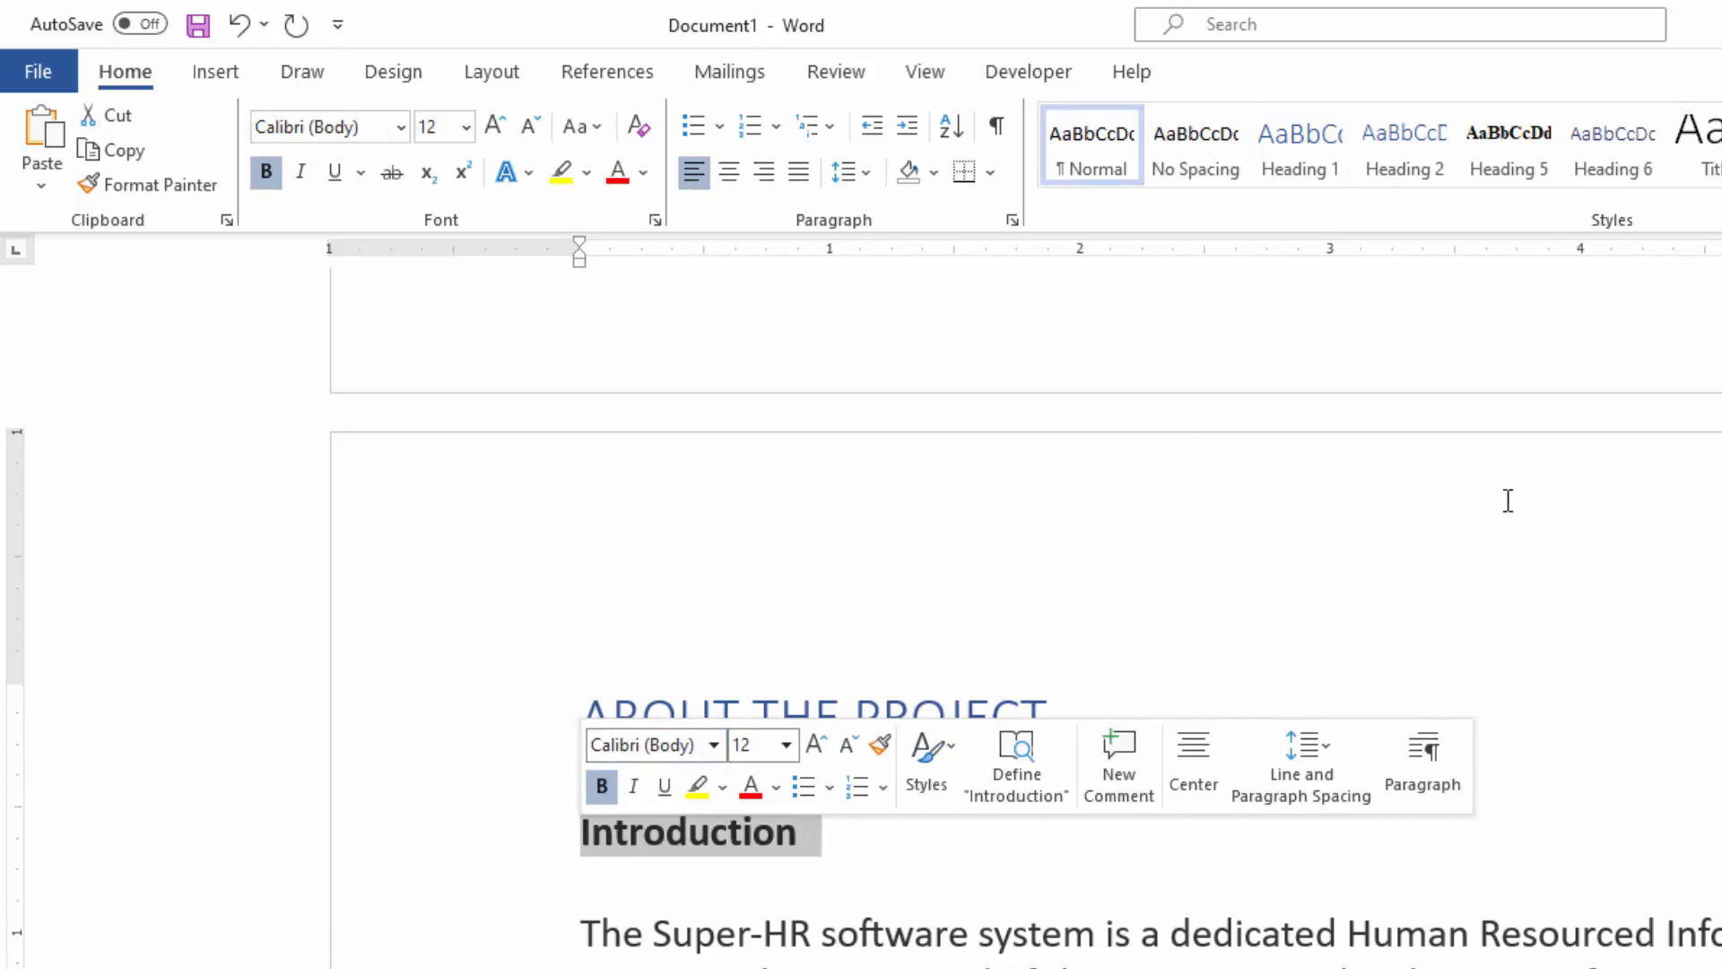
left_click(1394, 149)
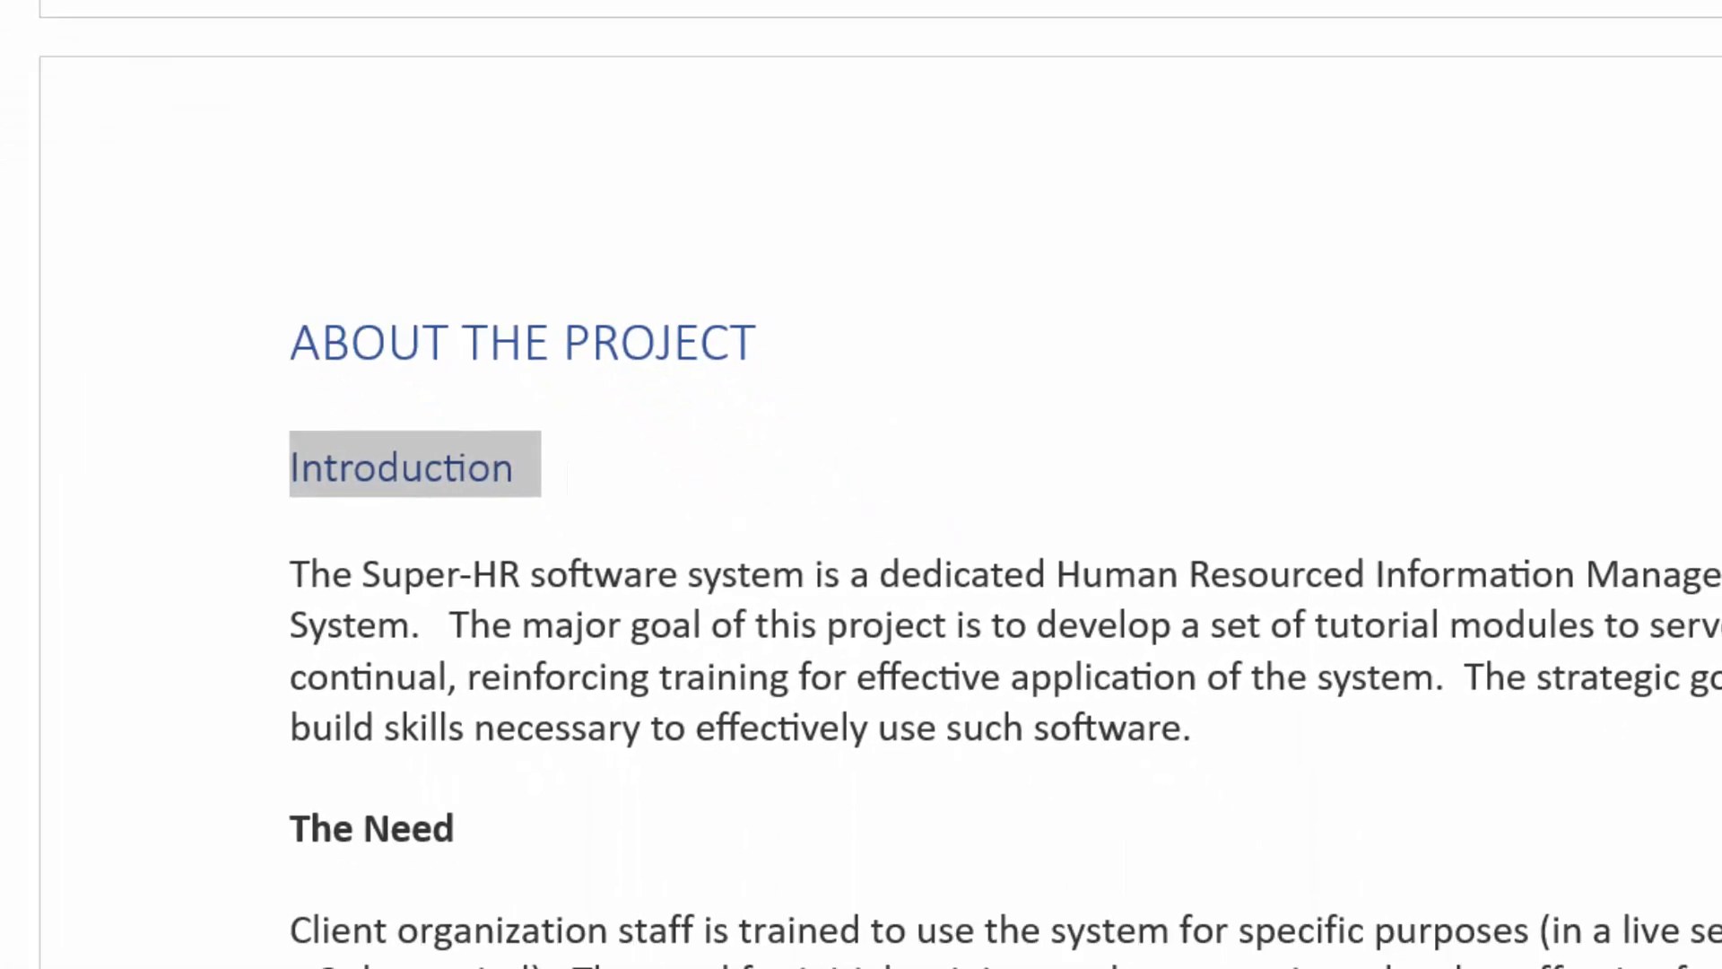
left_click_drag(395, 709, 201, 713)
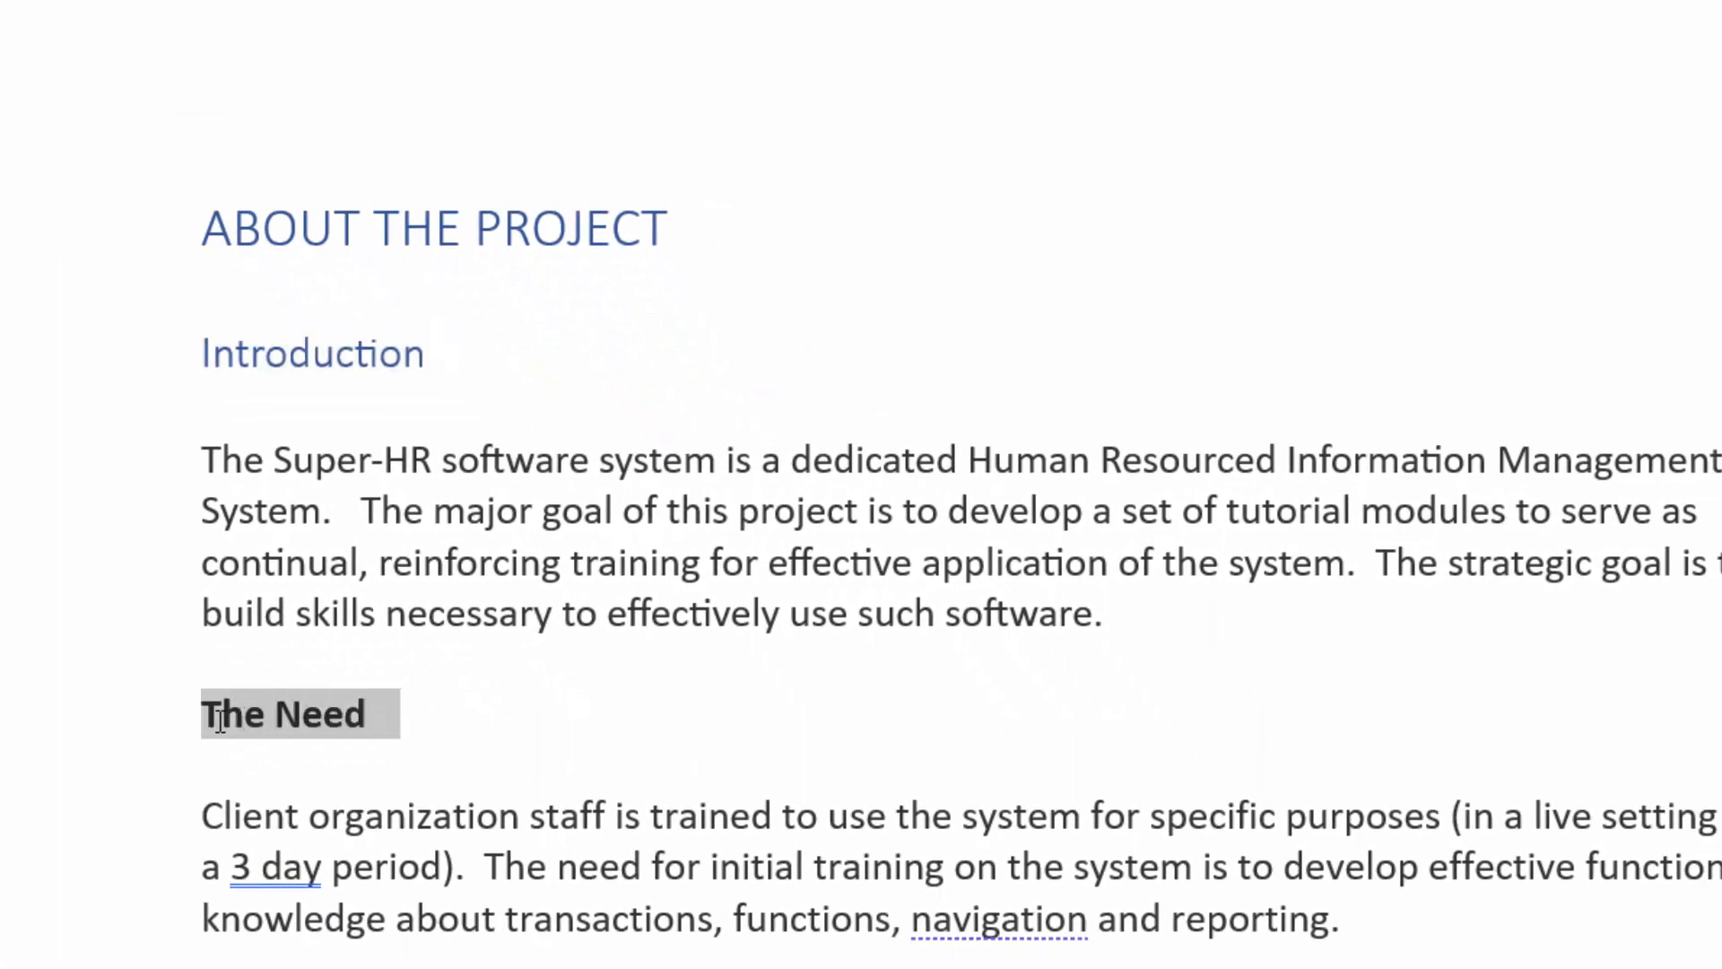
left_click(1027, 0)
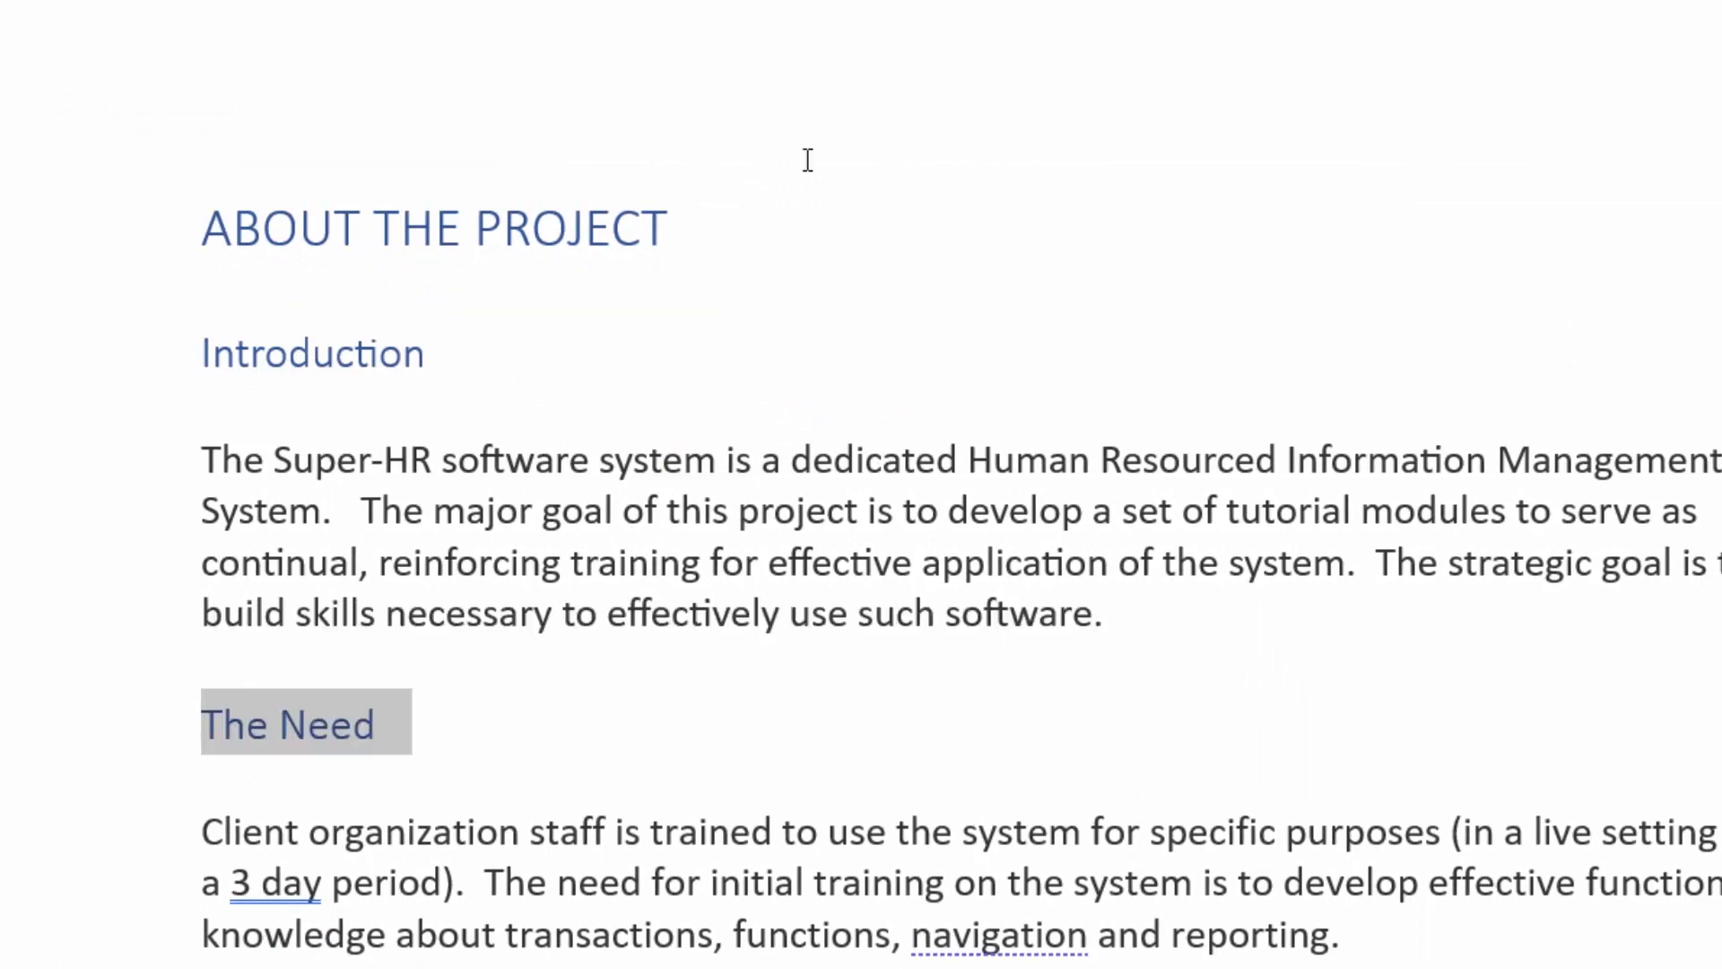
left_click(696, 227)
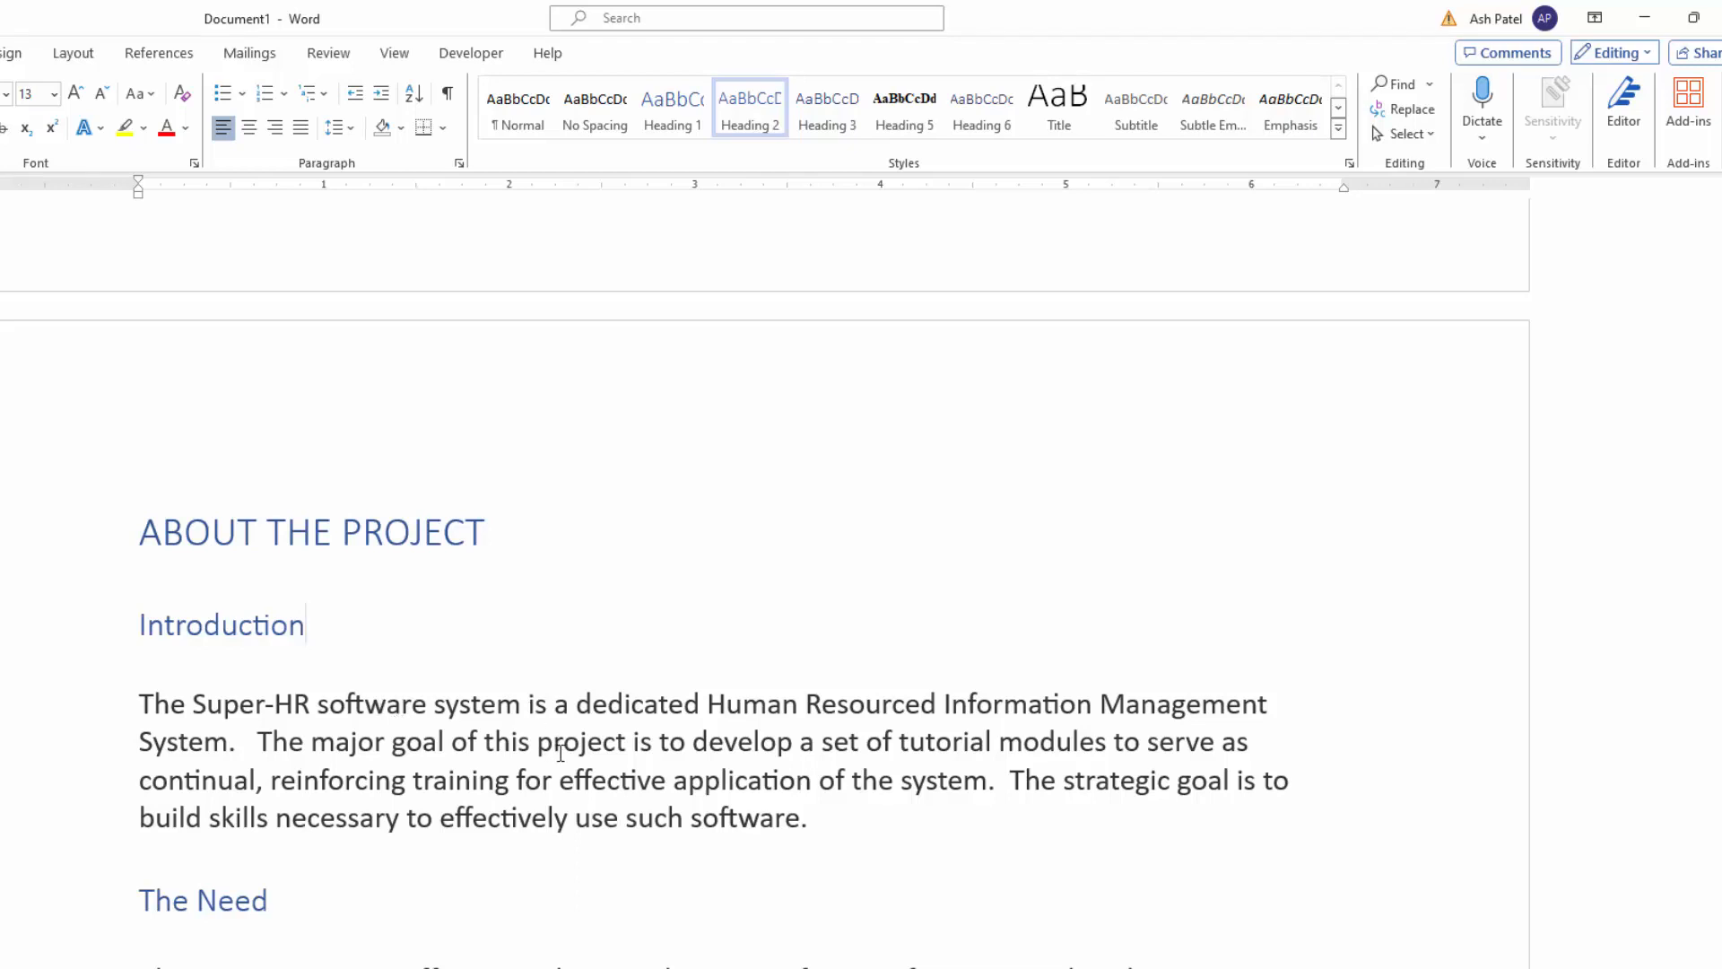
Step: Apply the Heading 2 style to the subheadings "Objectives/Outcomes" and "Audience"
scroll(557, 891, "down", 7)
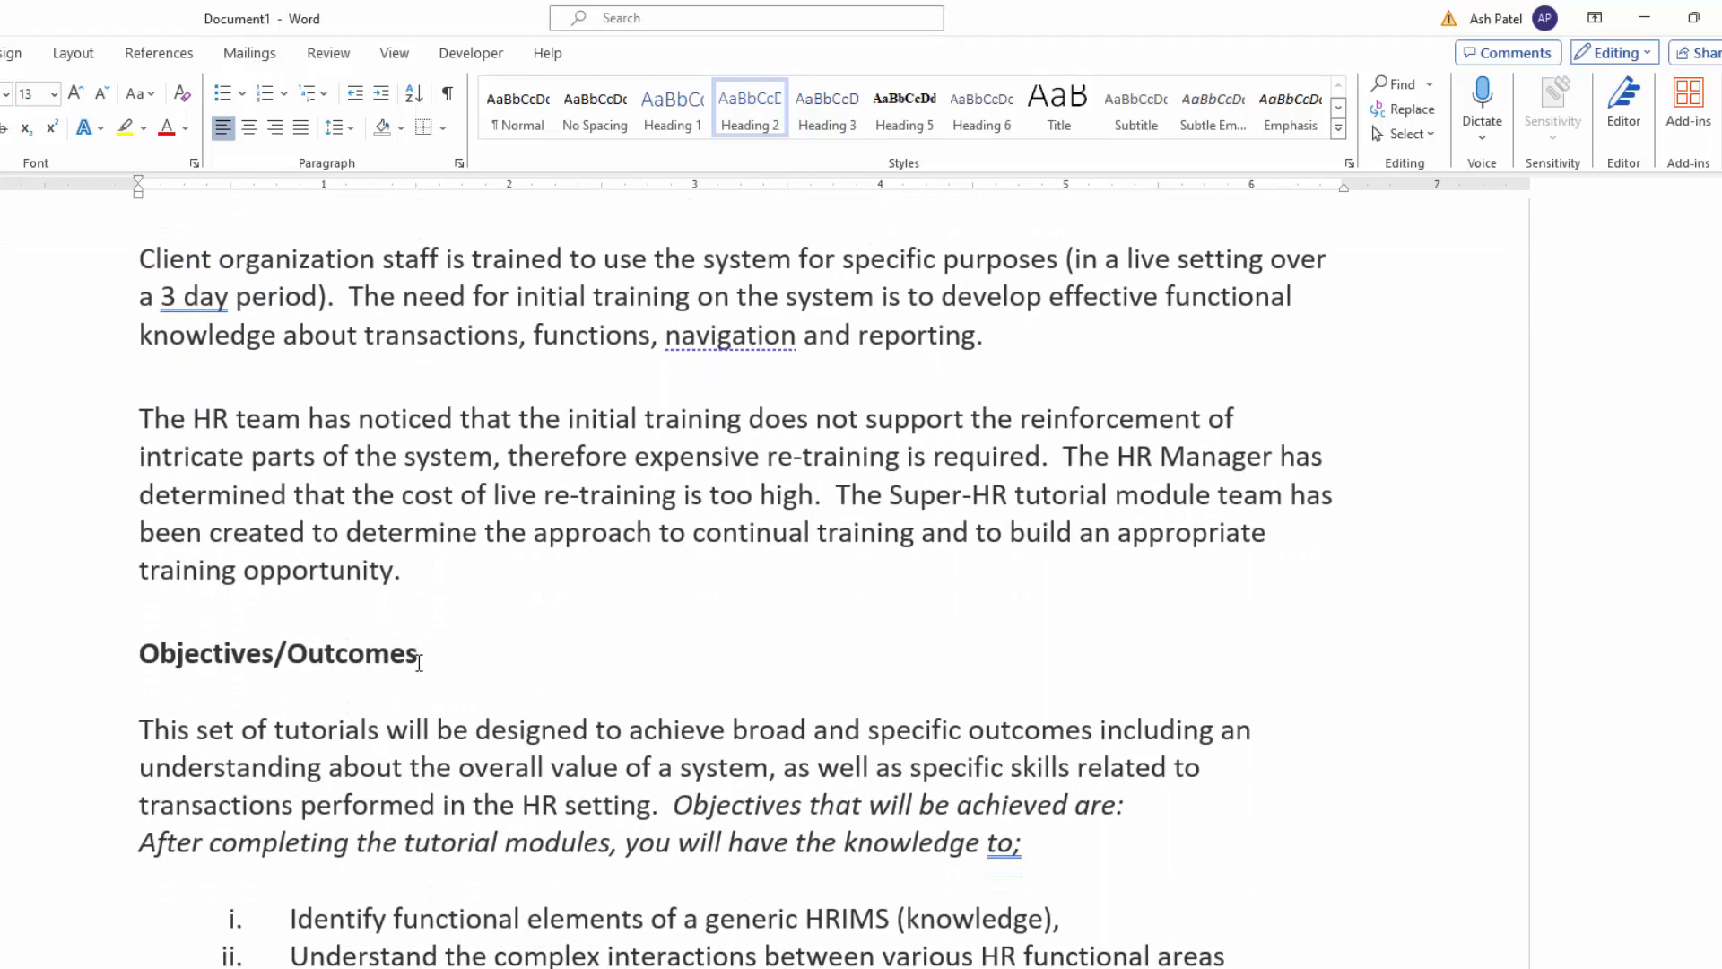
left_click_drag(420, 656, 114, 651)
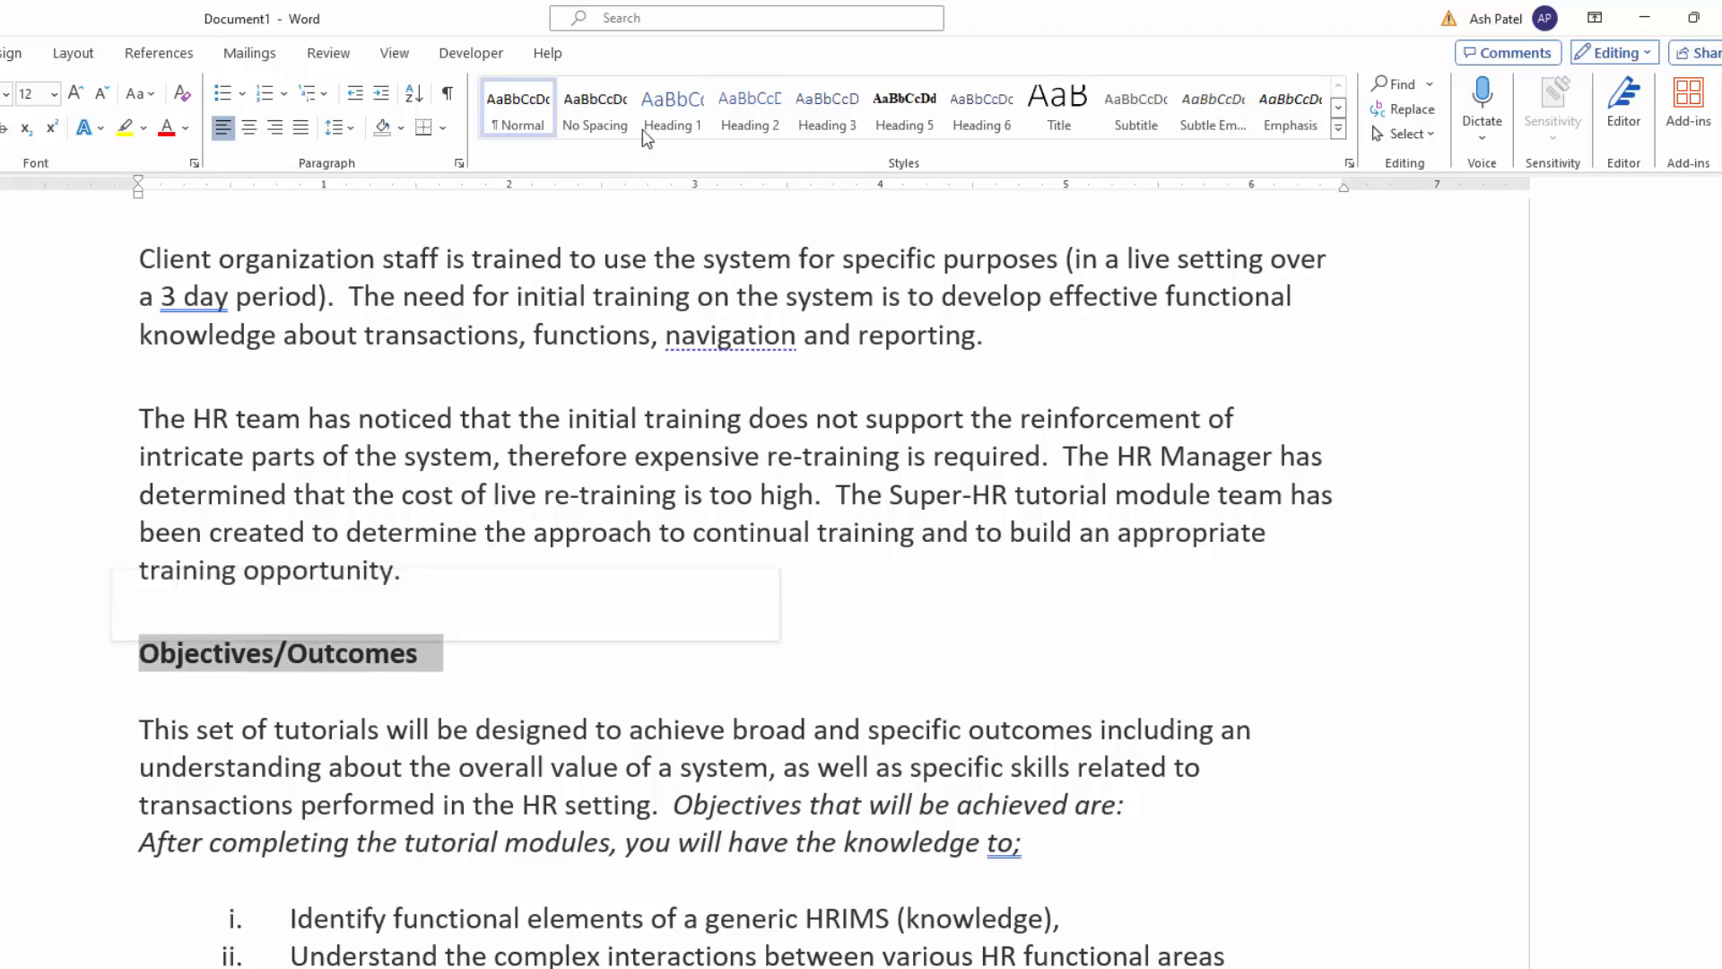
left_click(769, 112)
scroll(628, 646, "down", 5)
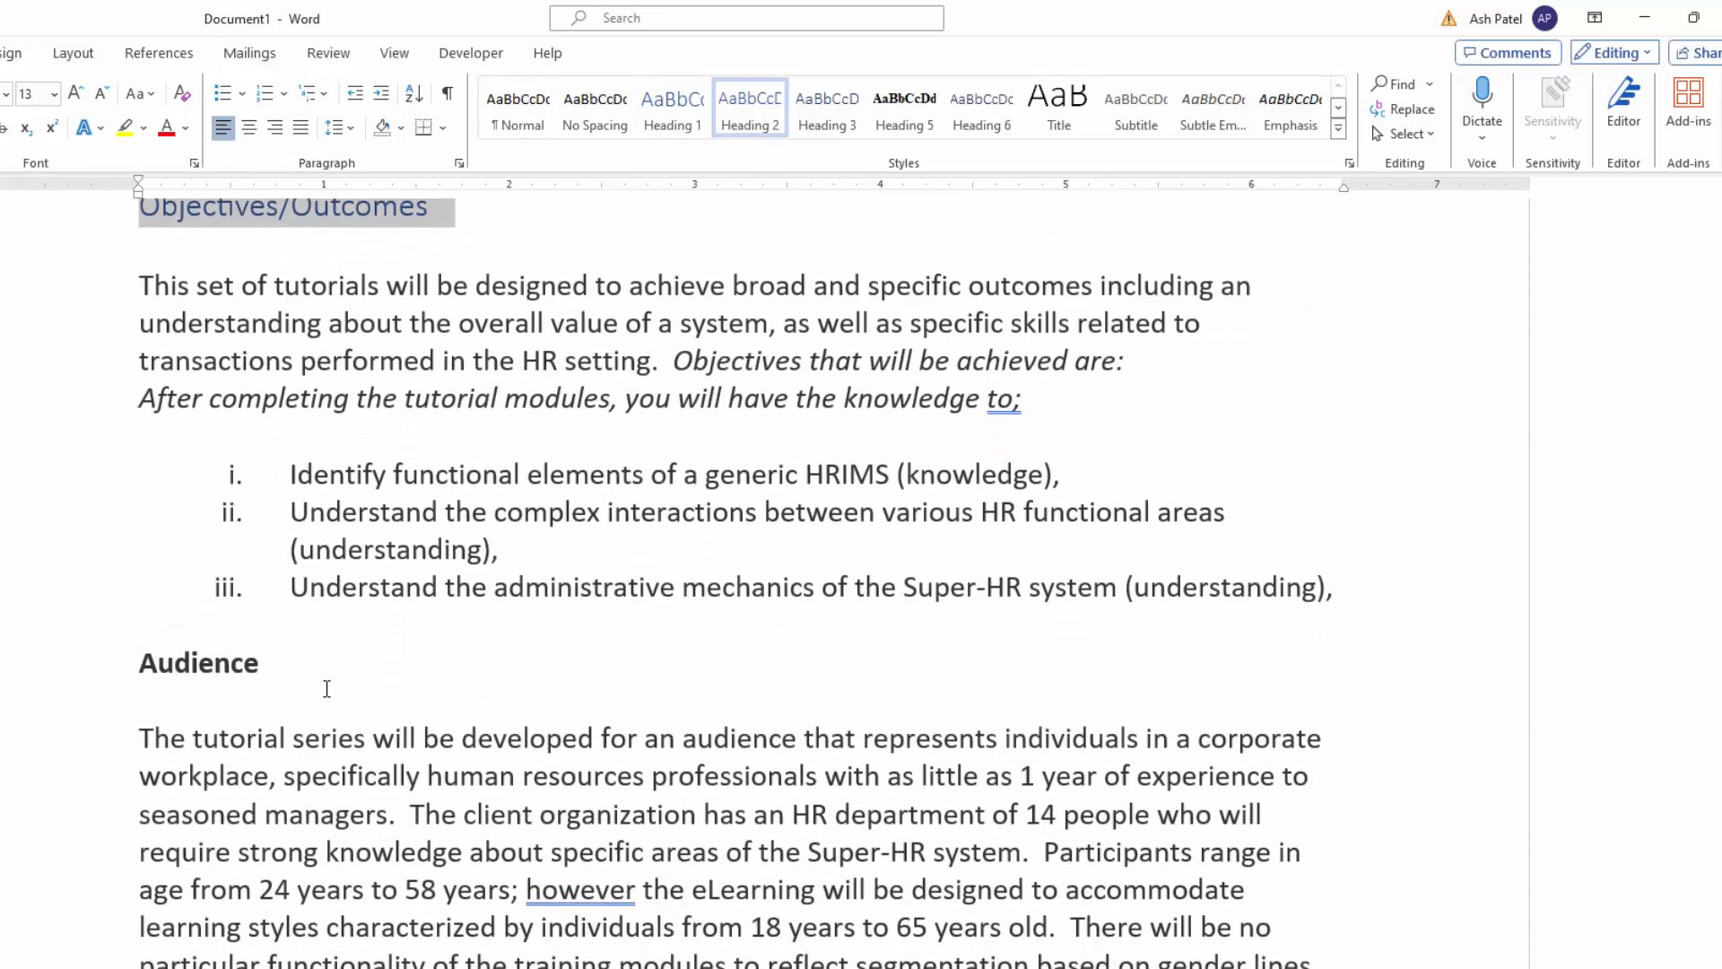
double_click(207, 661)
left_click(750, 111)
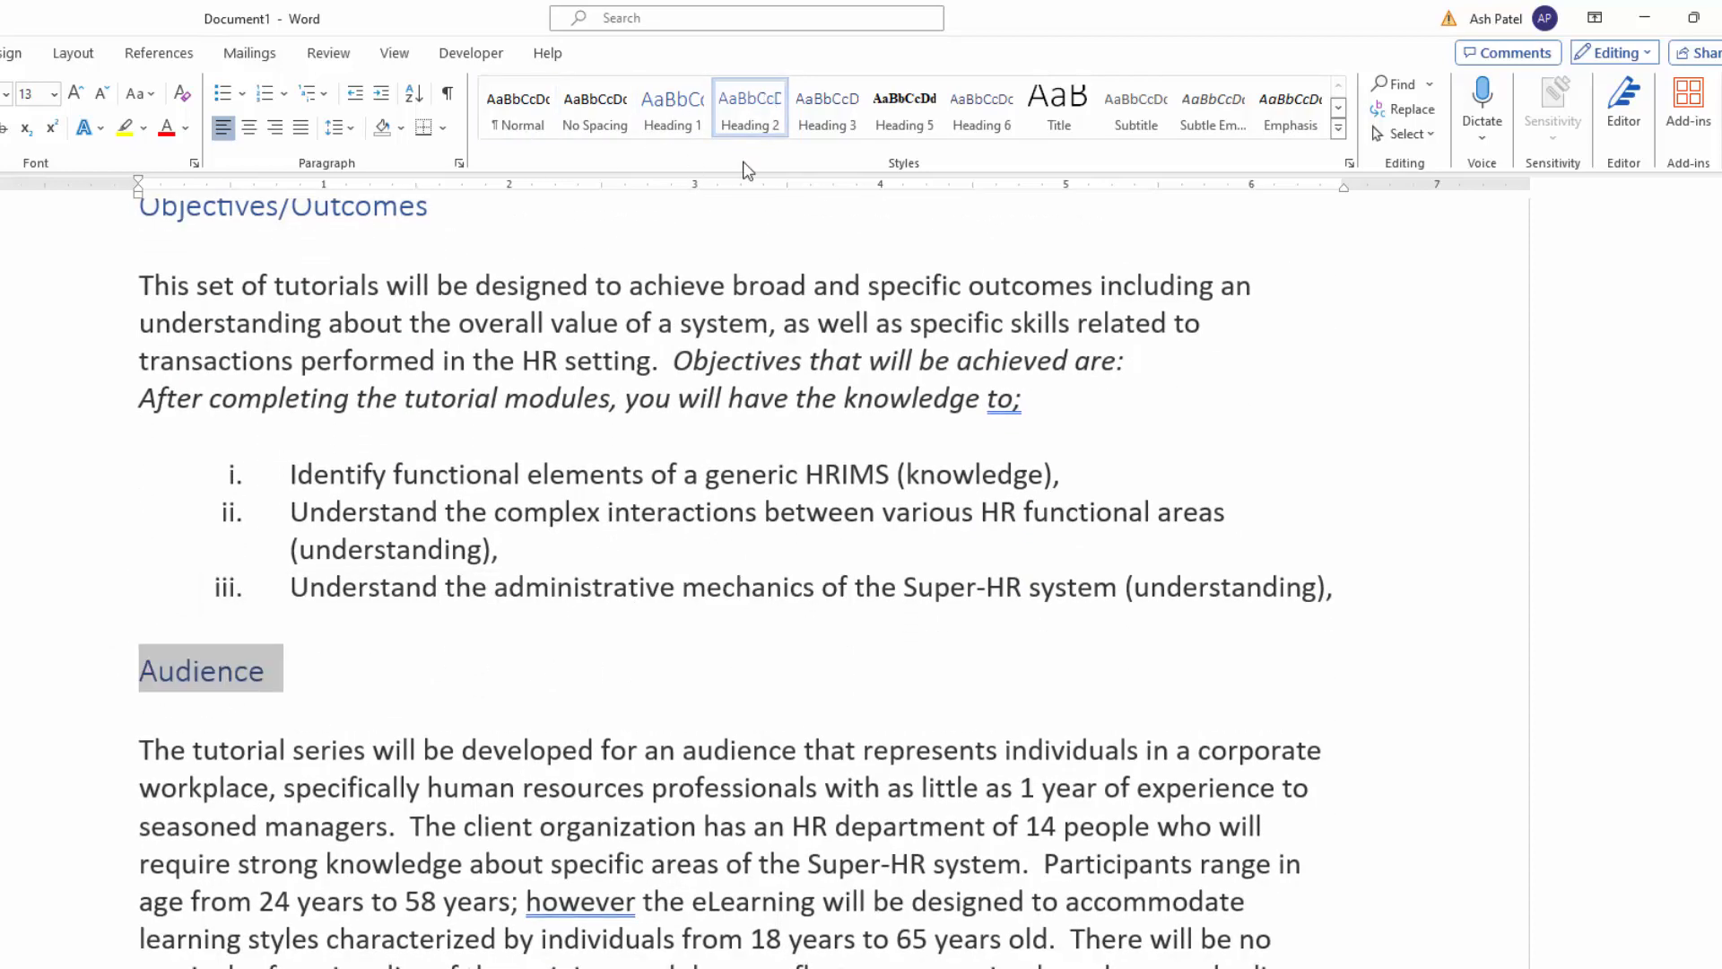
Step: Apply the Heading 1 style to the section title "PROJECT PROCESS & PARTICULARS"
scroll(425, 798, "down", 1)
scroll(426, 797, "down", 8)
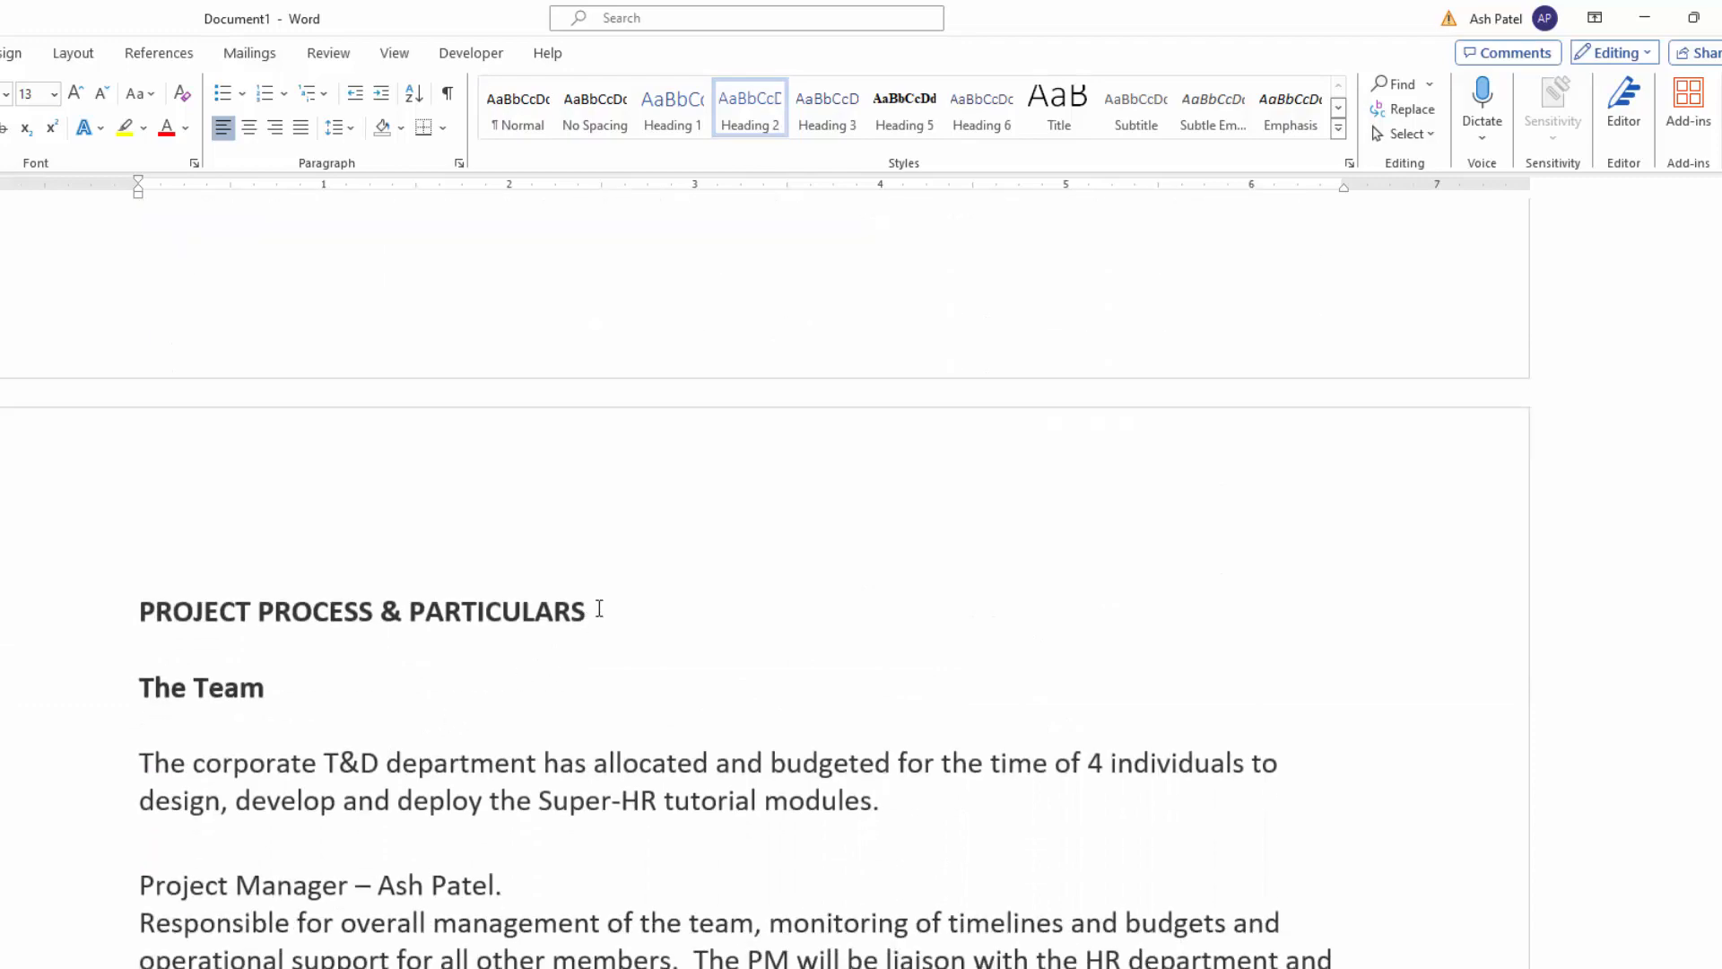
left_click_drag(599, 609, 139, 610)
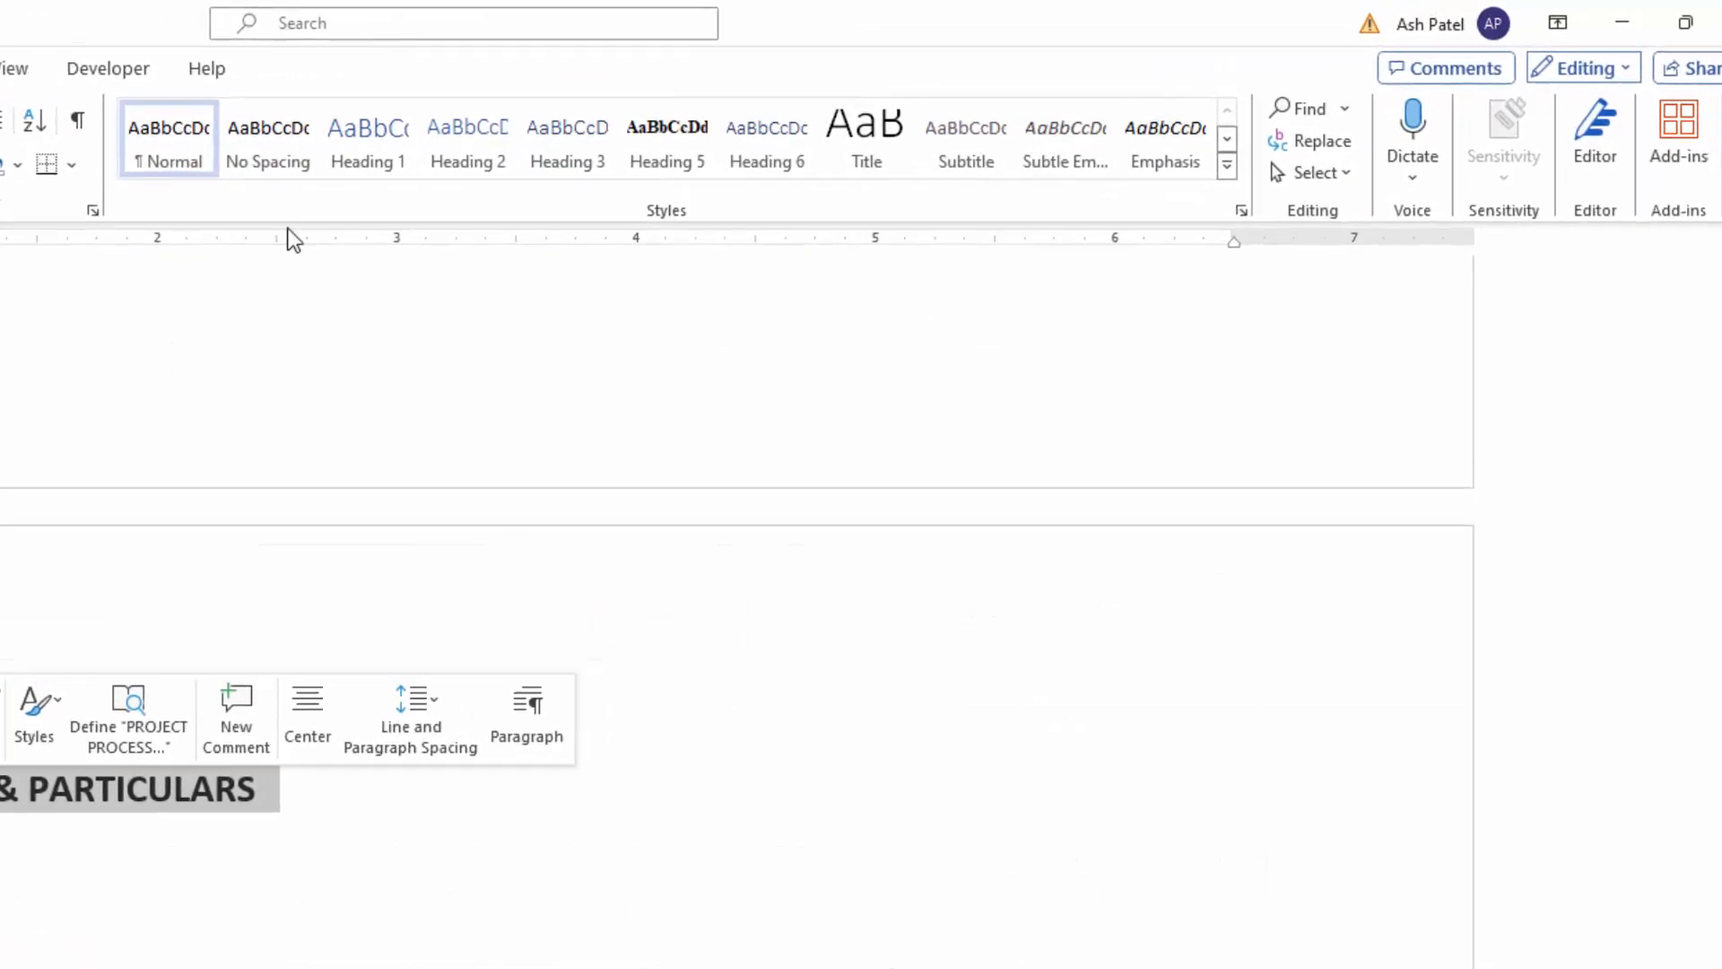
left_click(368, 148)
Step: Apply the Heading 2 style to the subheadings "The Team", "Tutorial Module Approach to Content" and "Flow"
left_click_drag(242, 730, 76, 744)
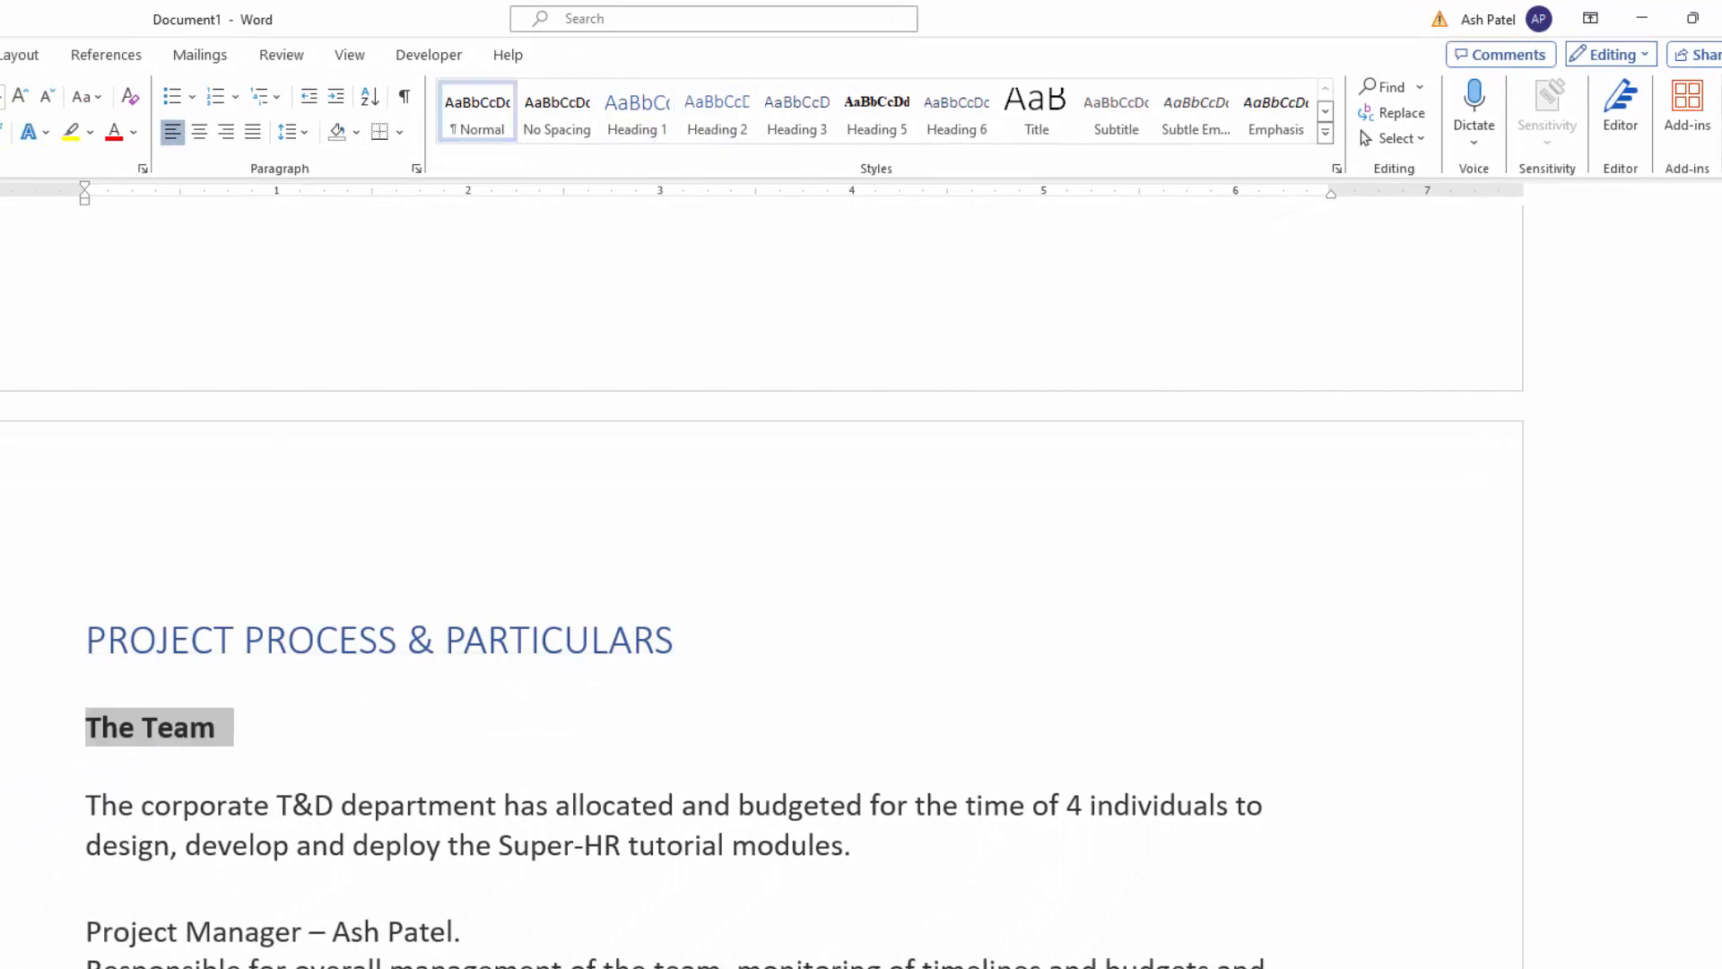
scroll(541, 879, "down", 6)
left_click_drag(627, 794, 84, 782)
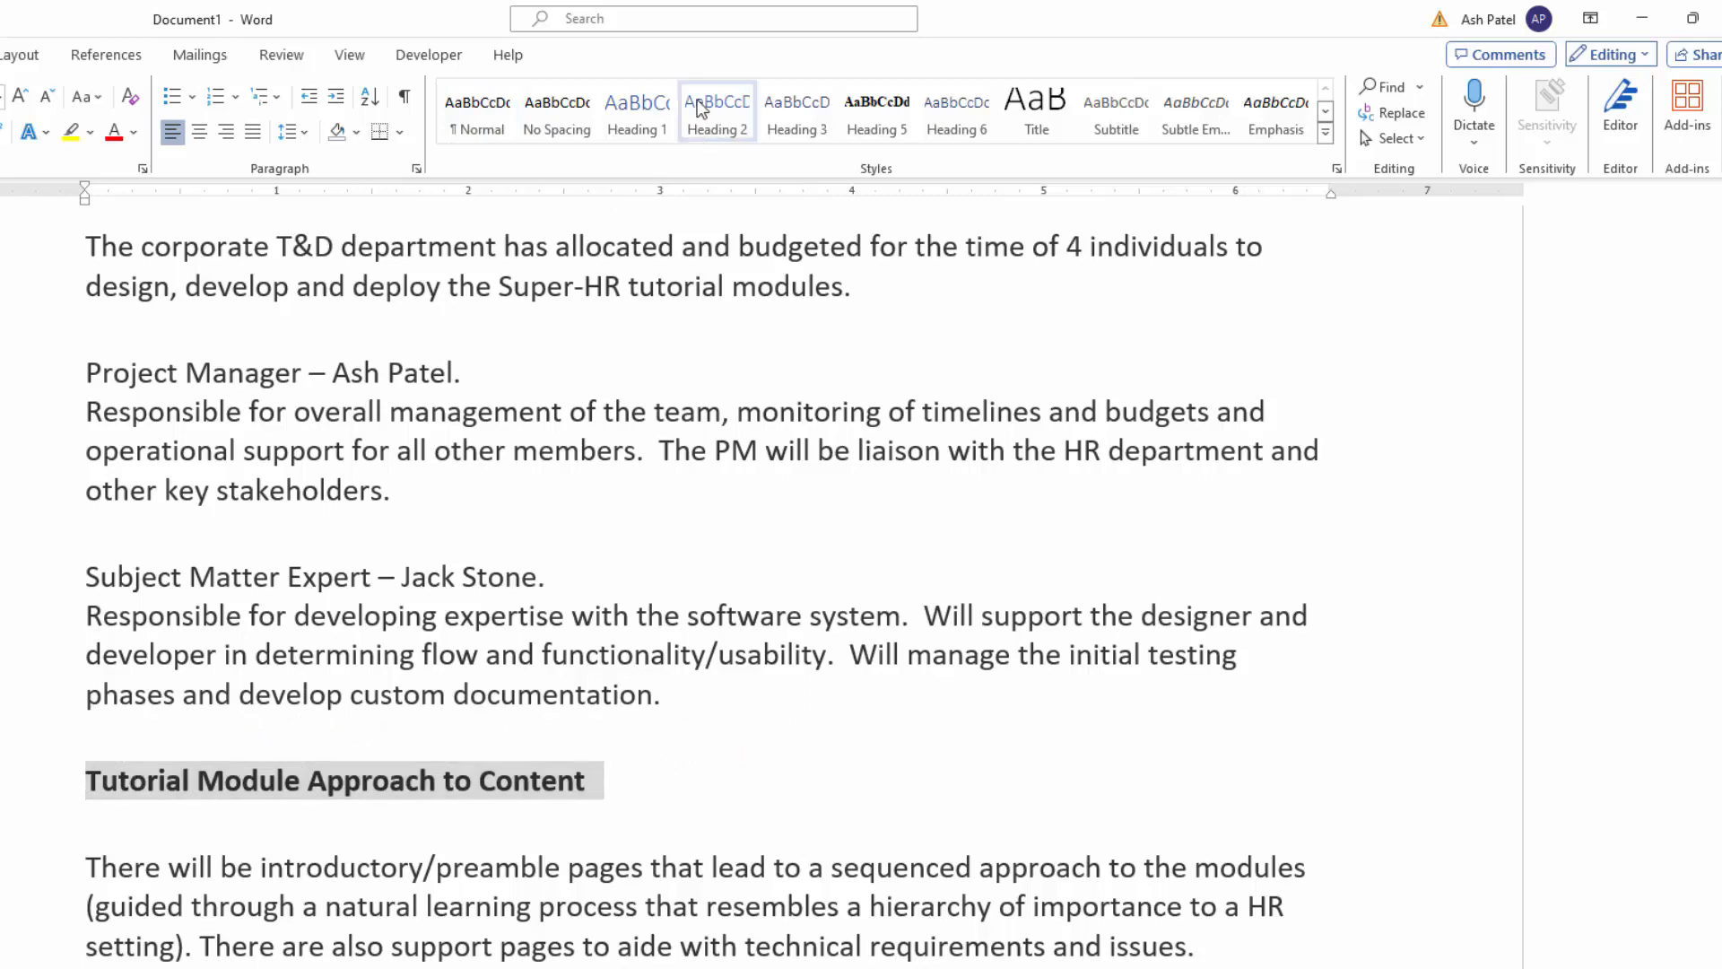
left_click(704, 127)
scroll(464, 910, "down", 6)
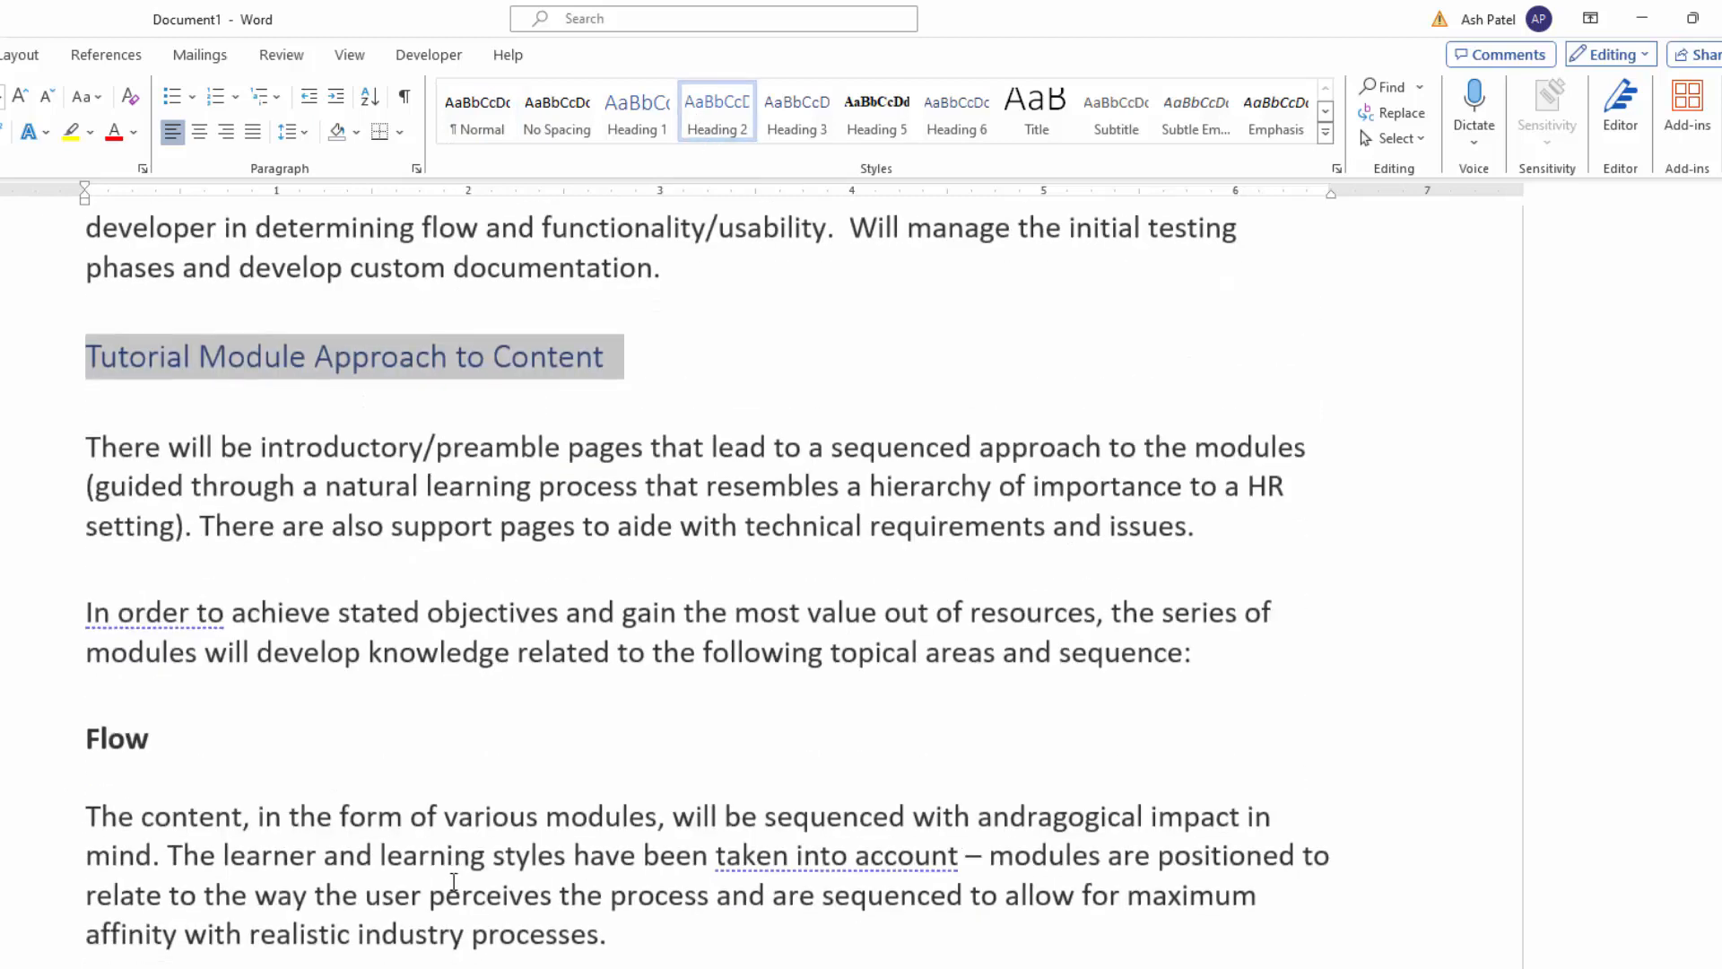
double_click(124, 608)
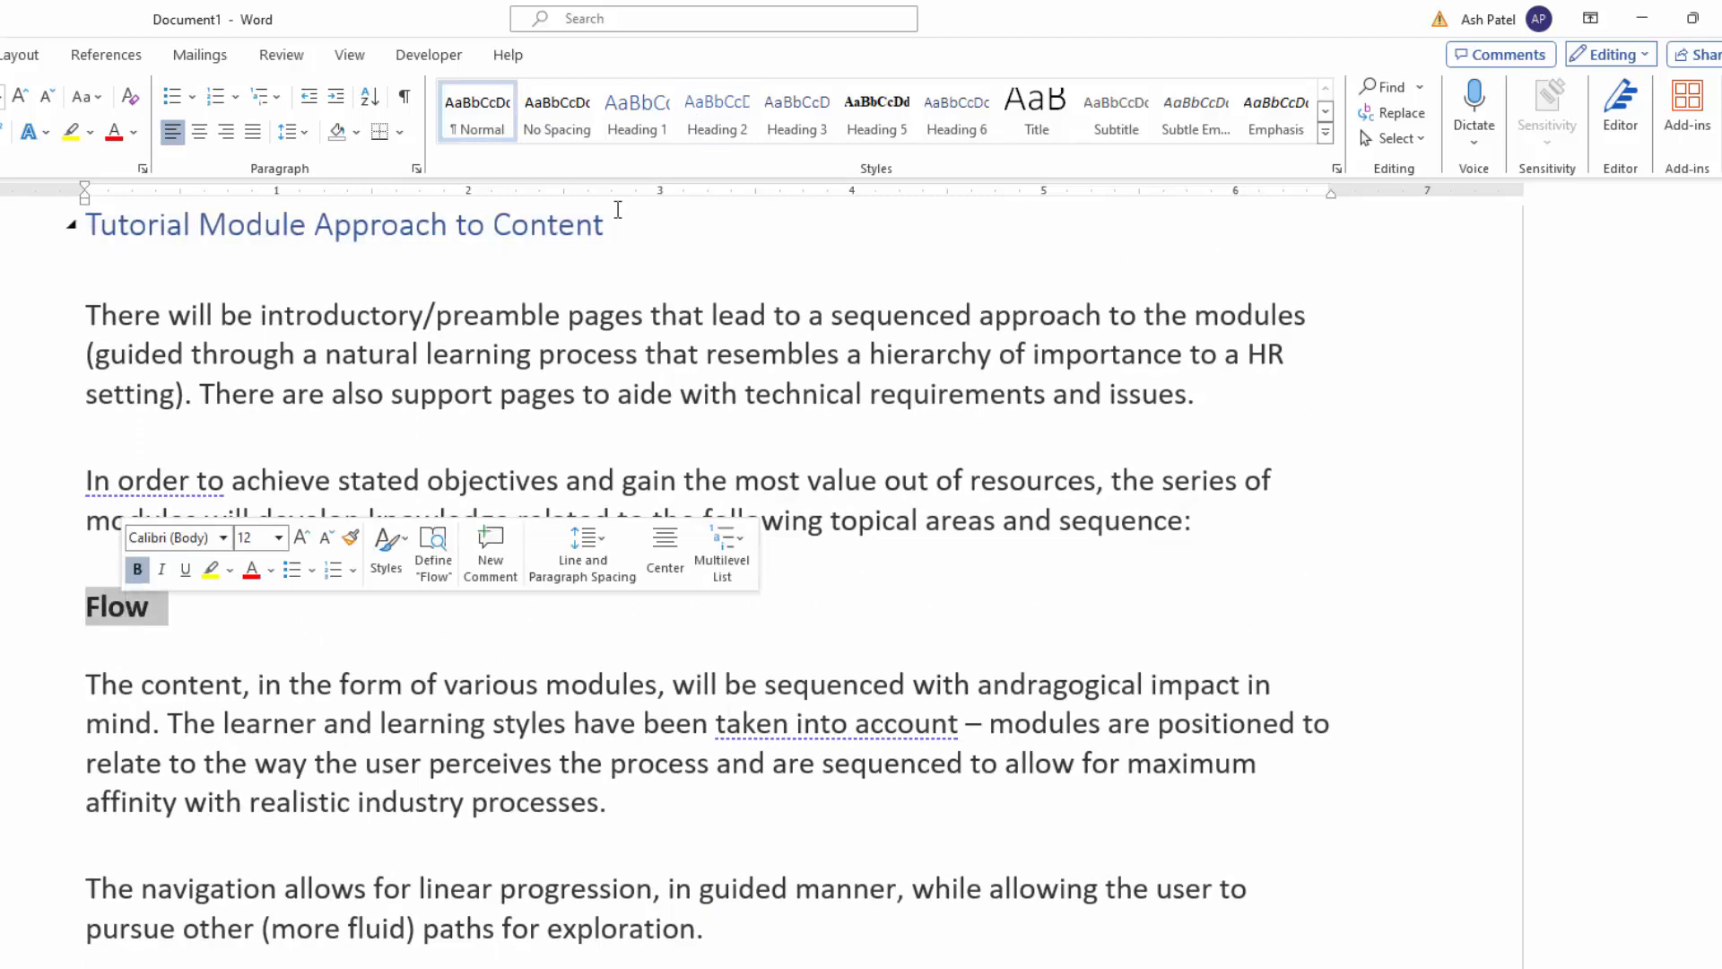
left_click(718, 116)
Step: Apply the Heading 1 style to the section title "PROJECT RESOURCES"
scroll(327, 801, "down", 4)
scroll(327, 801, "down", 8)
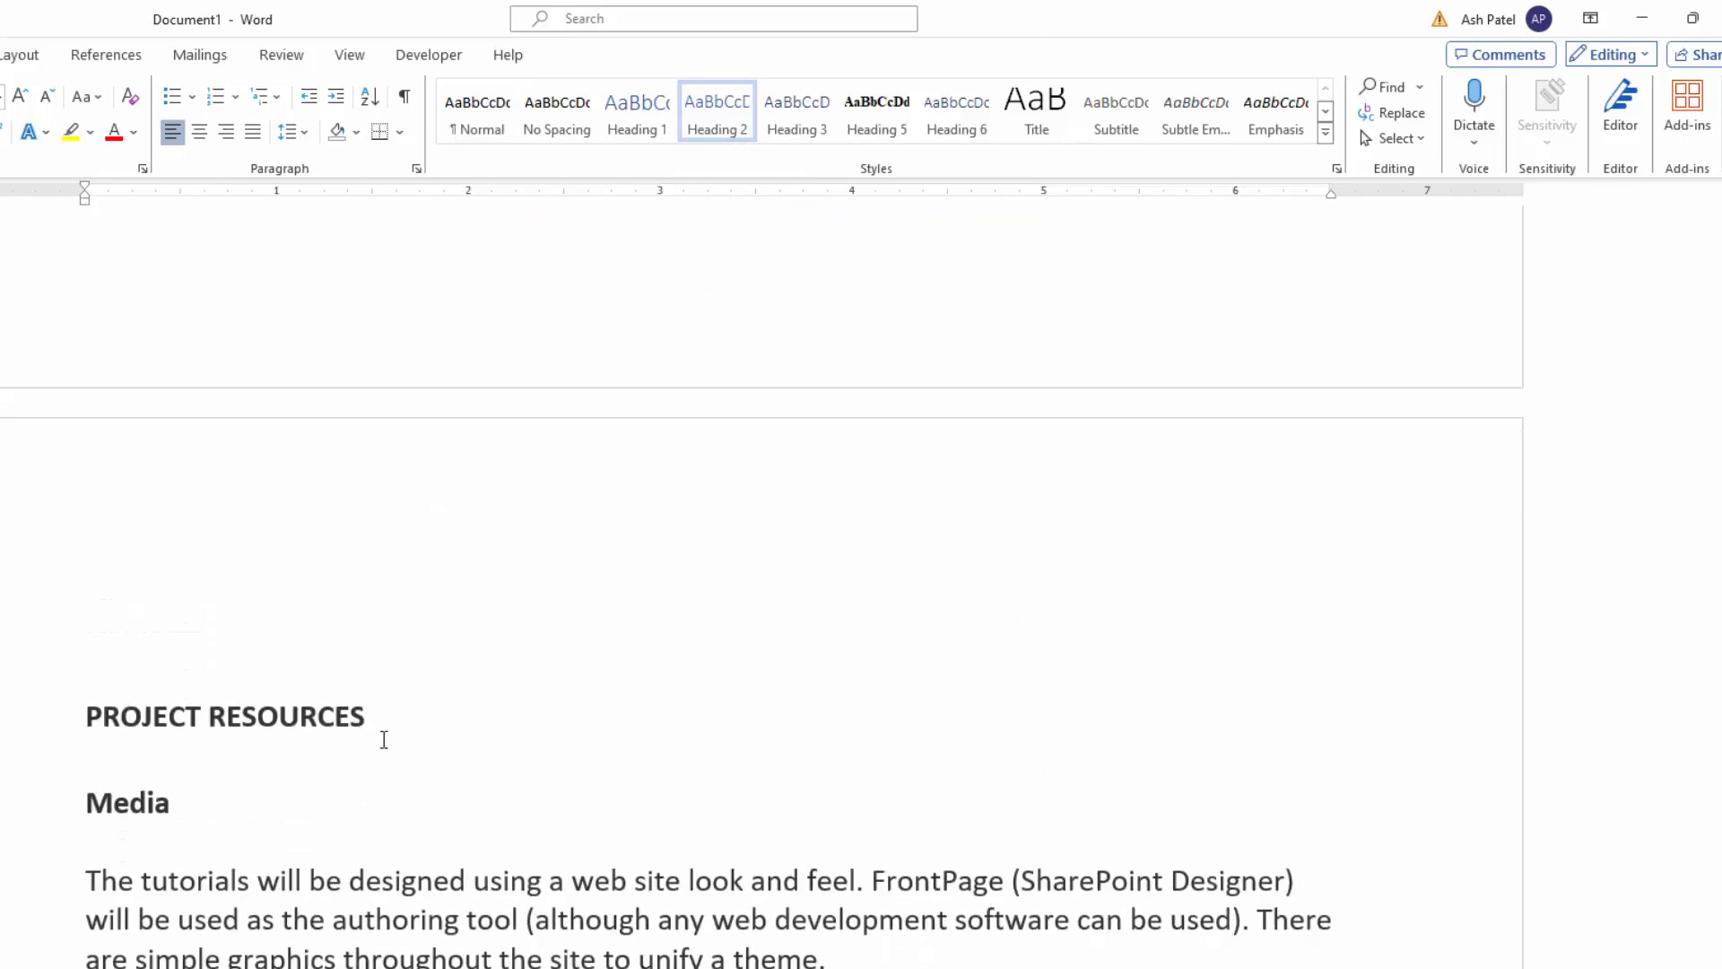
triple_click(308, 725)
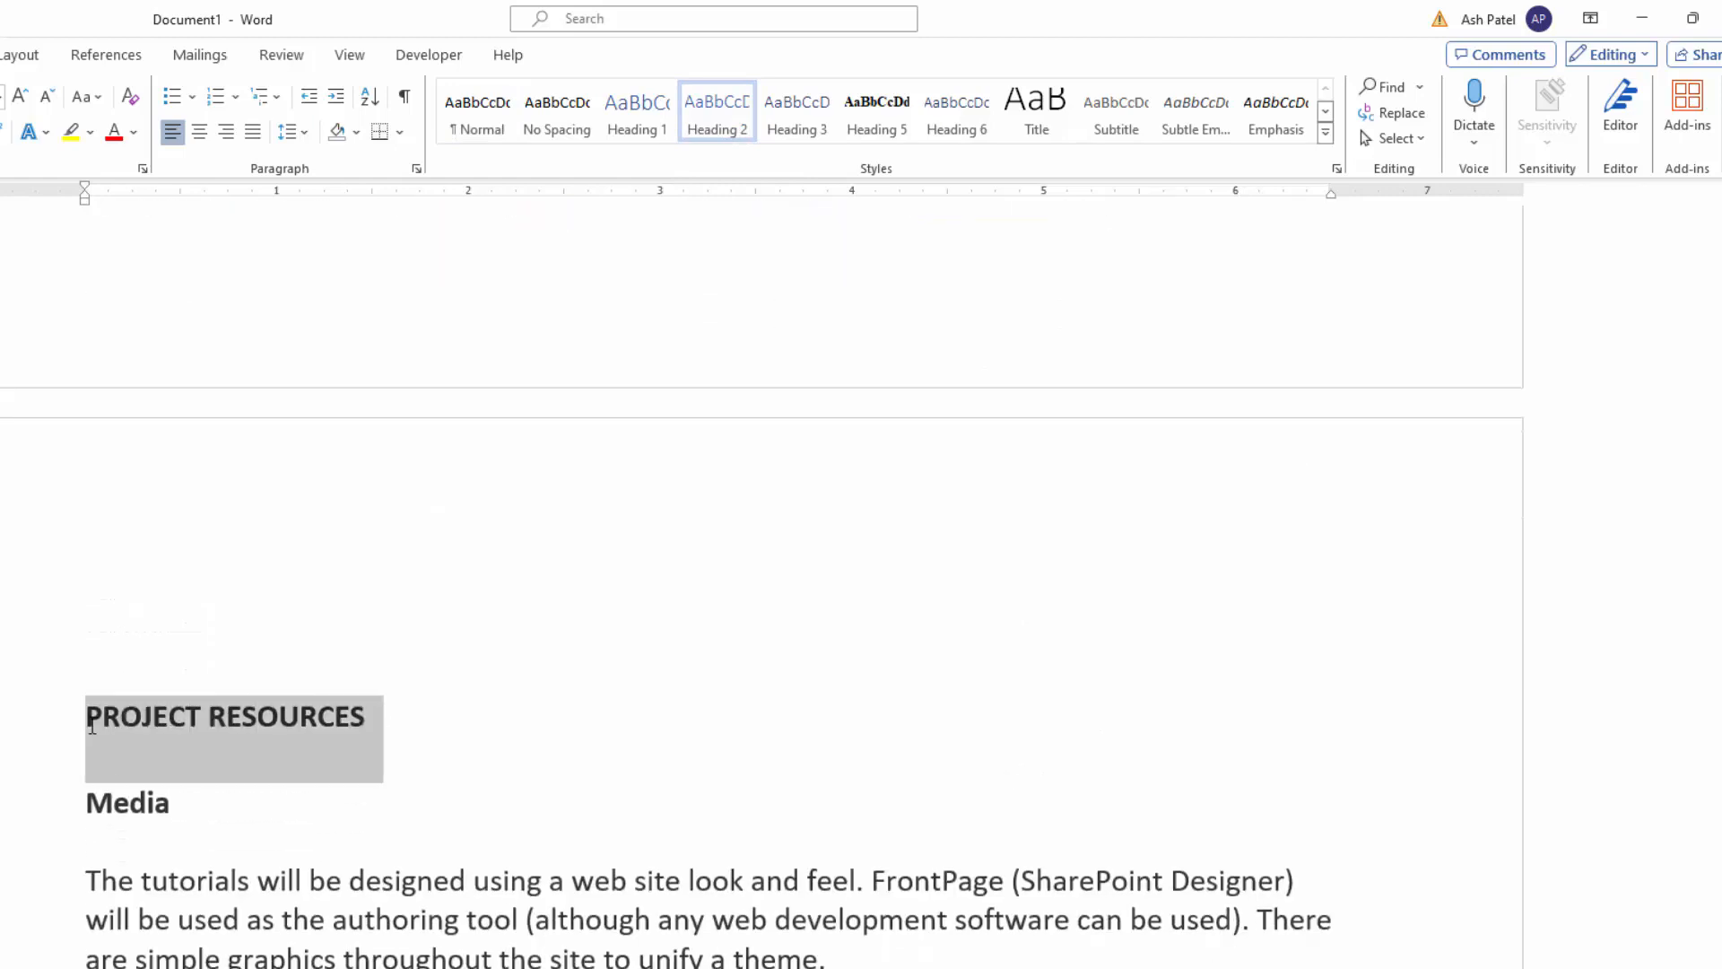
left_click(636, 126)
Step: Apply the Heading 2 style to the subheadings "Media" and "Summation & Future"
left_click(72, 771)
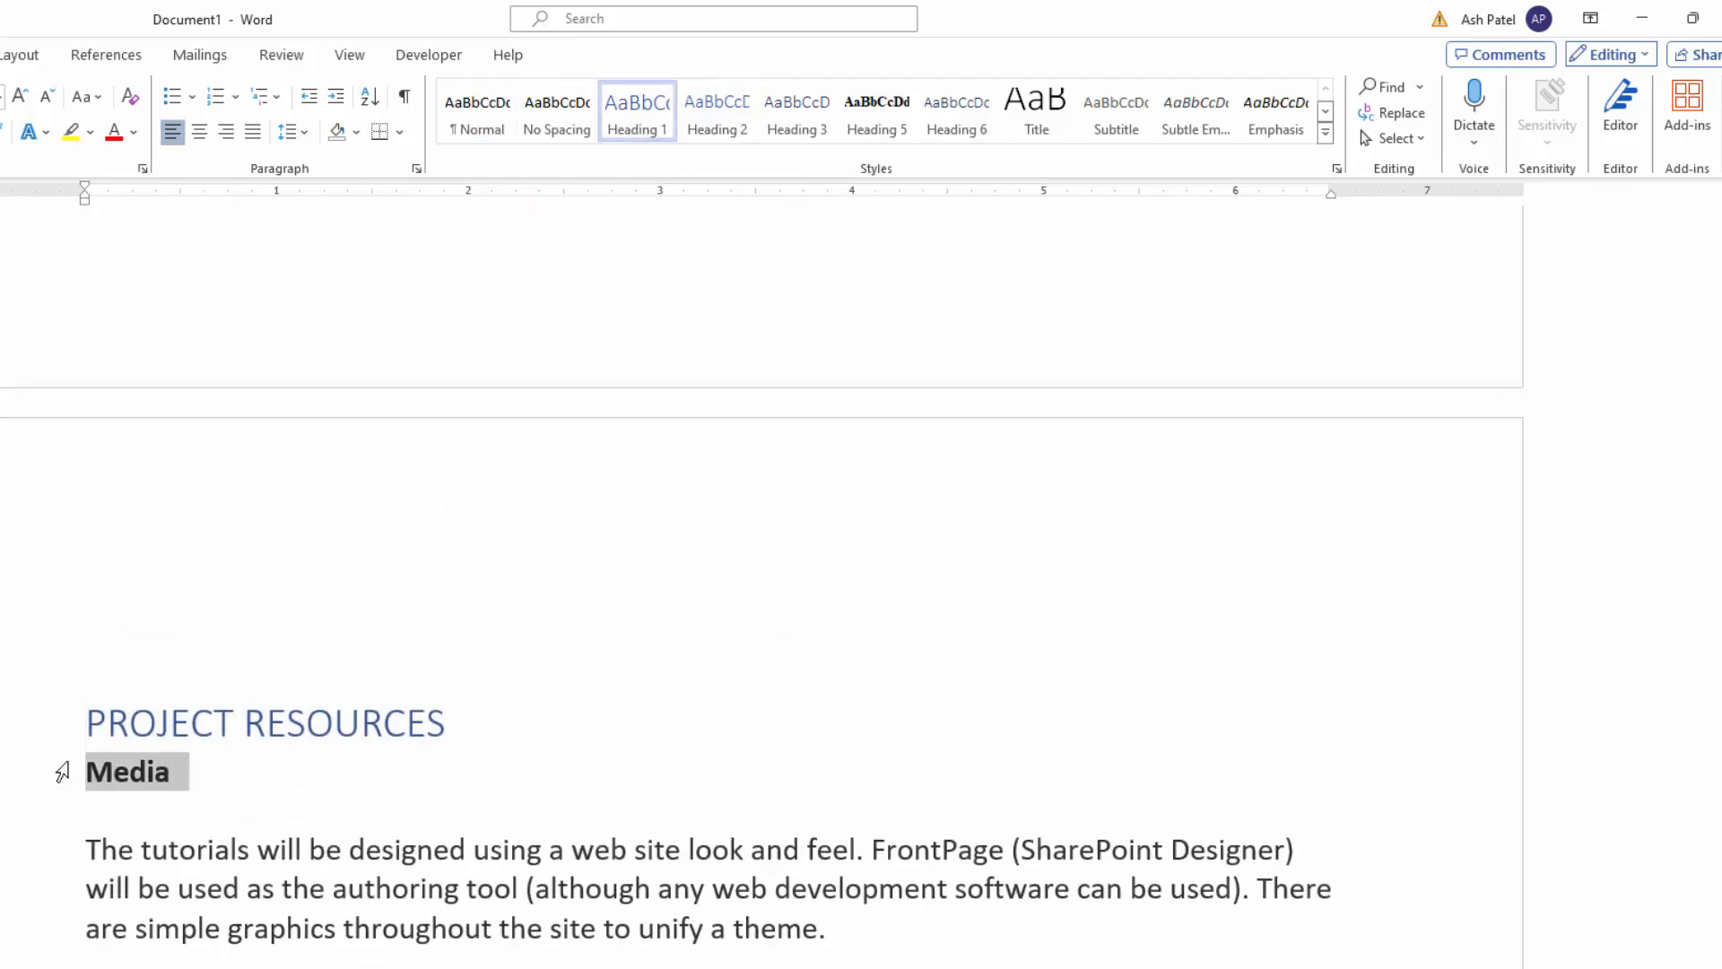
left_click(714, 122)
scroll(440, 812, "down", 12)
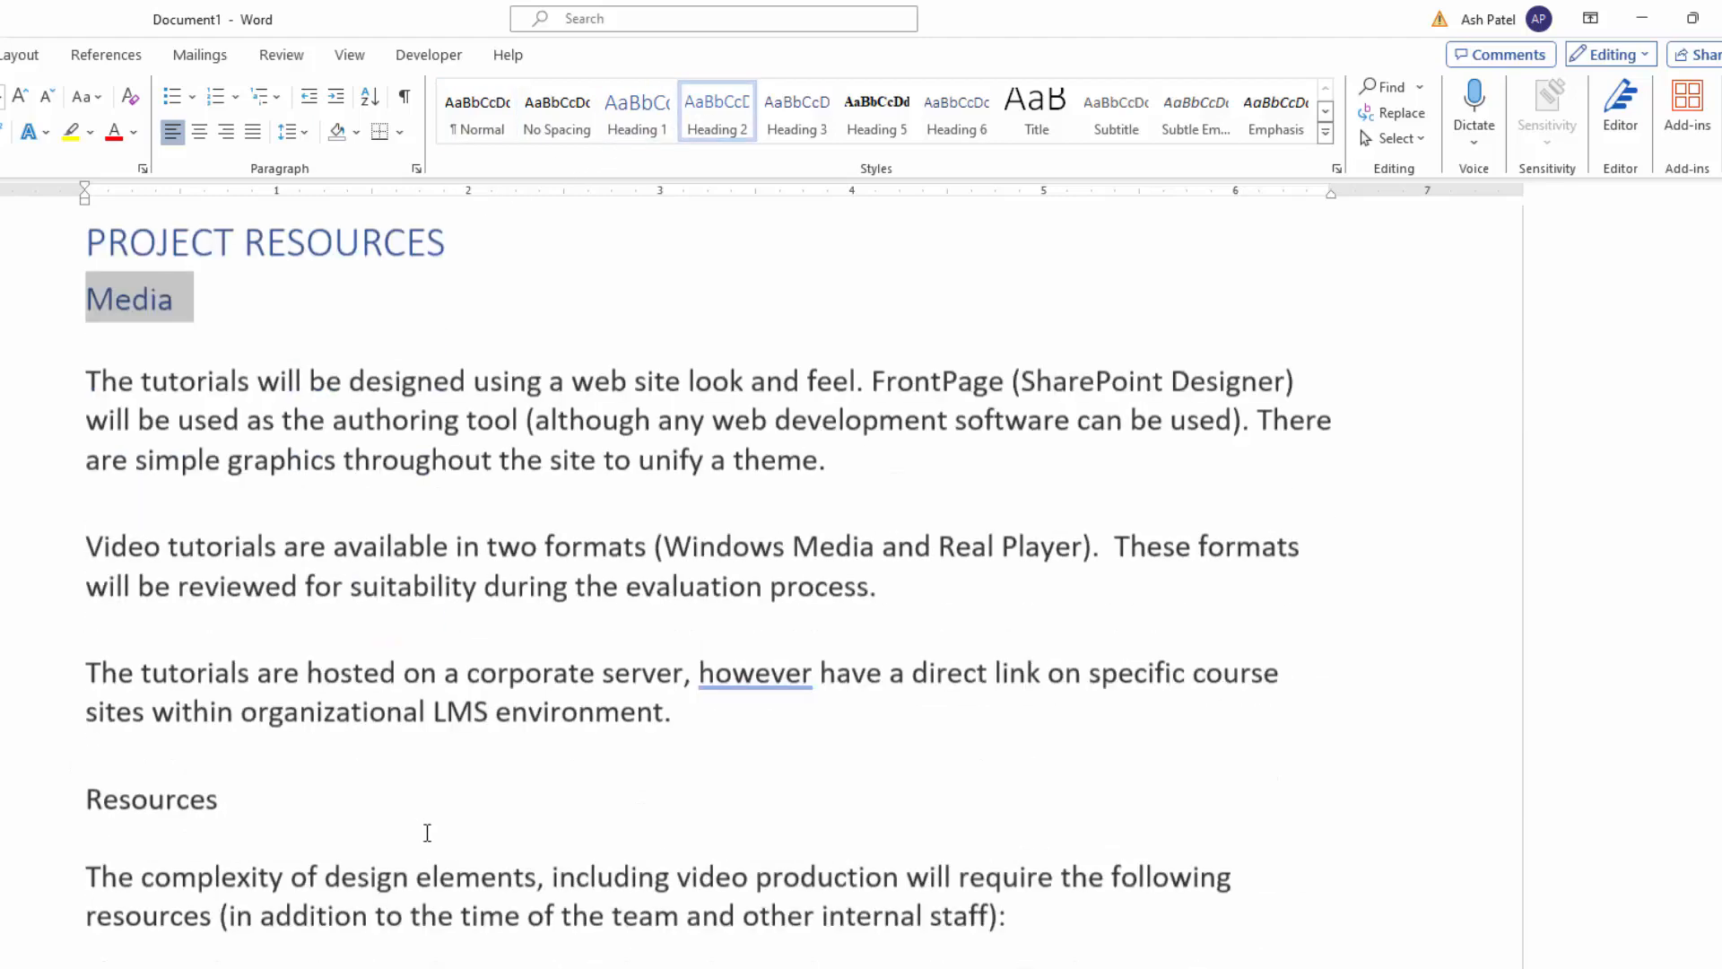
triple_click(320, 734)
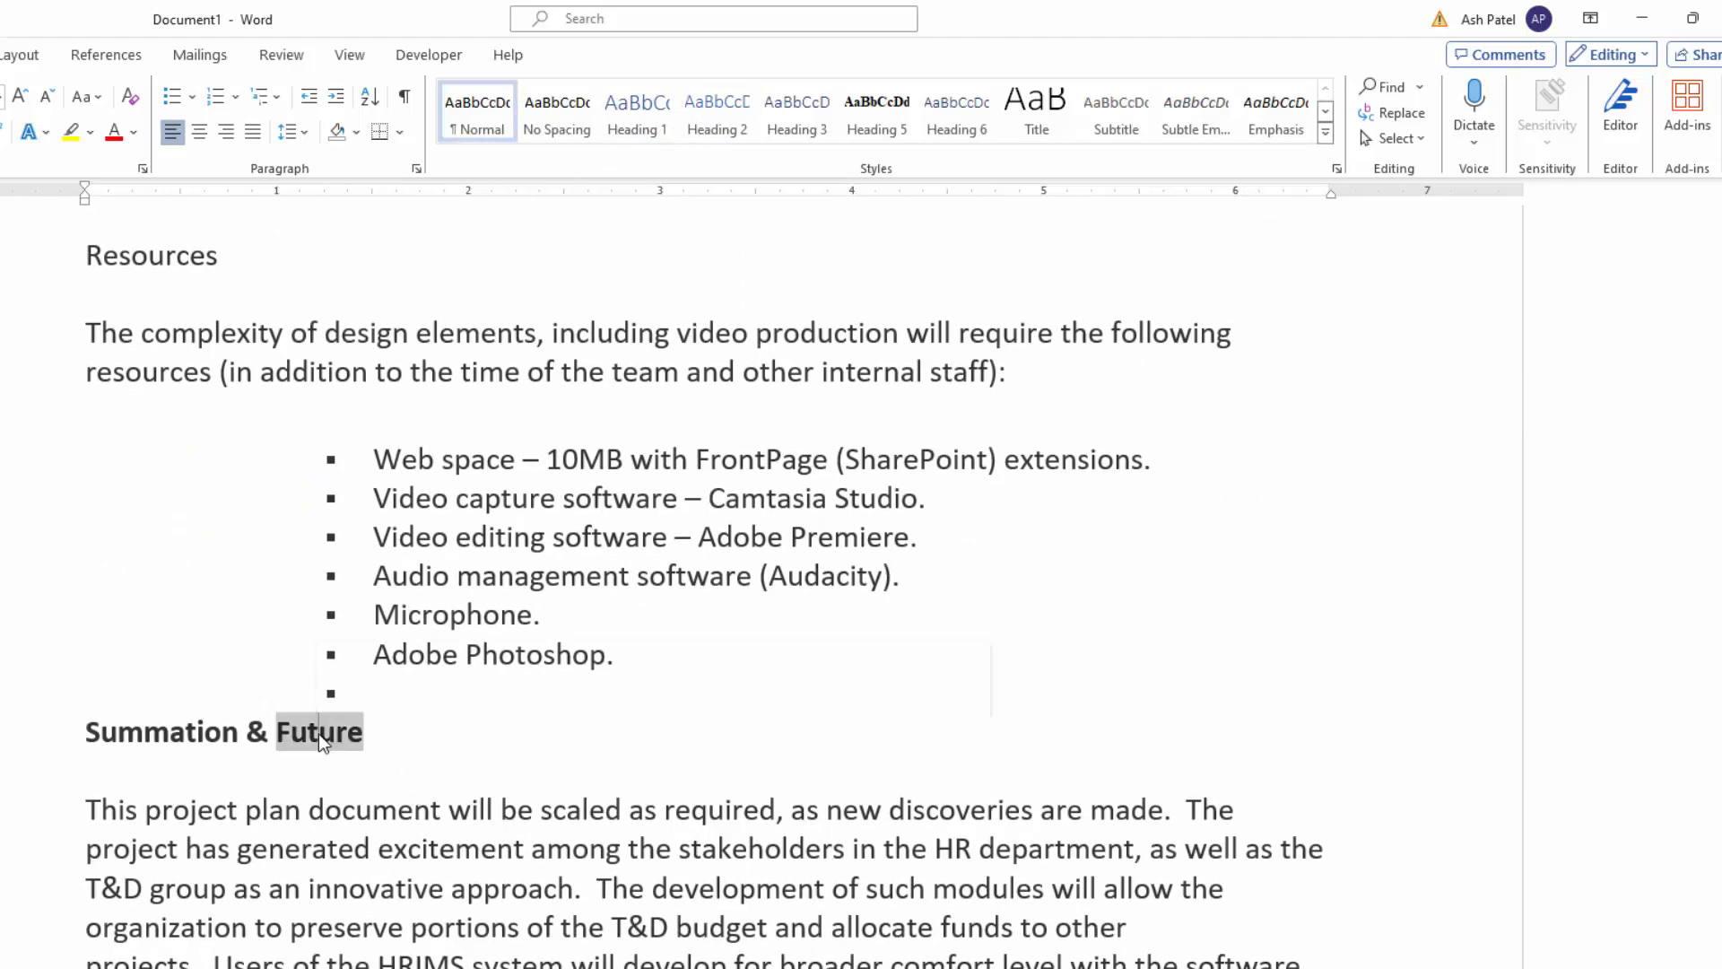
left_click(715, 126)
scroll(480, 723, "down", 10)
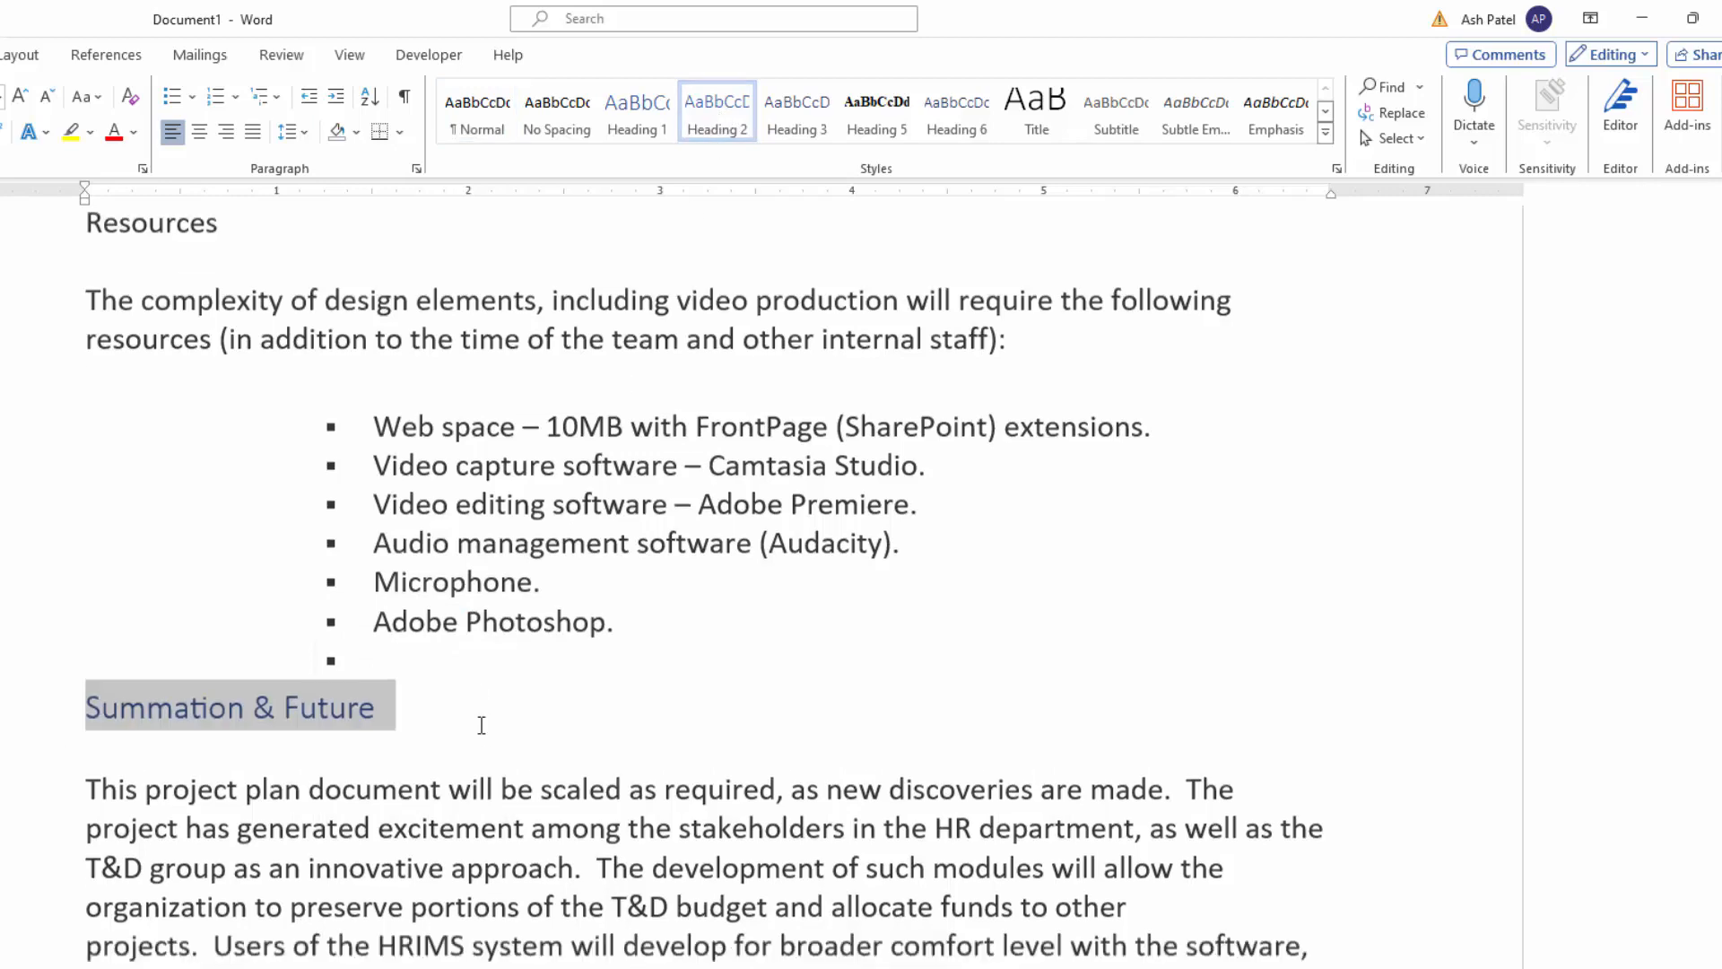
scroll(481, 750, "up", 8)
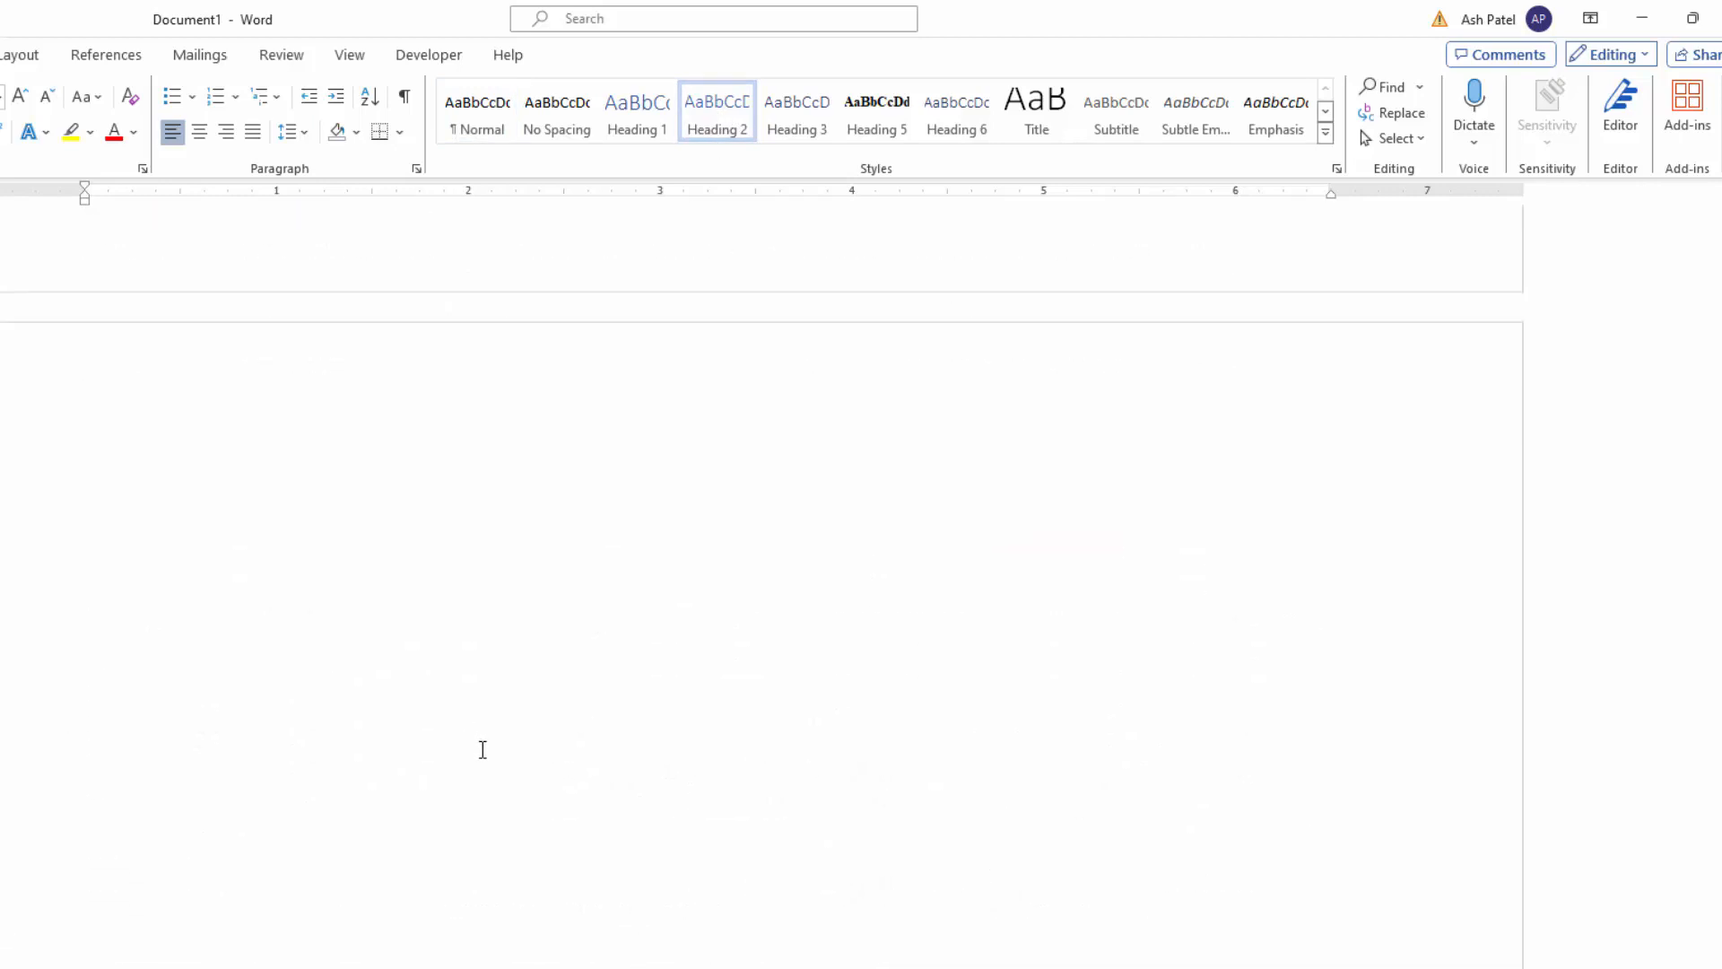
Step: Insert the Automatic Table 1 table of contents on the blank page following the cover page
scroll(1715, 766, "up", 2)
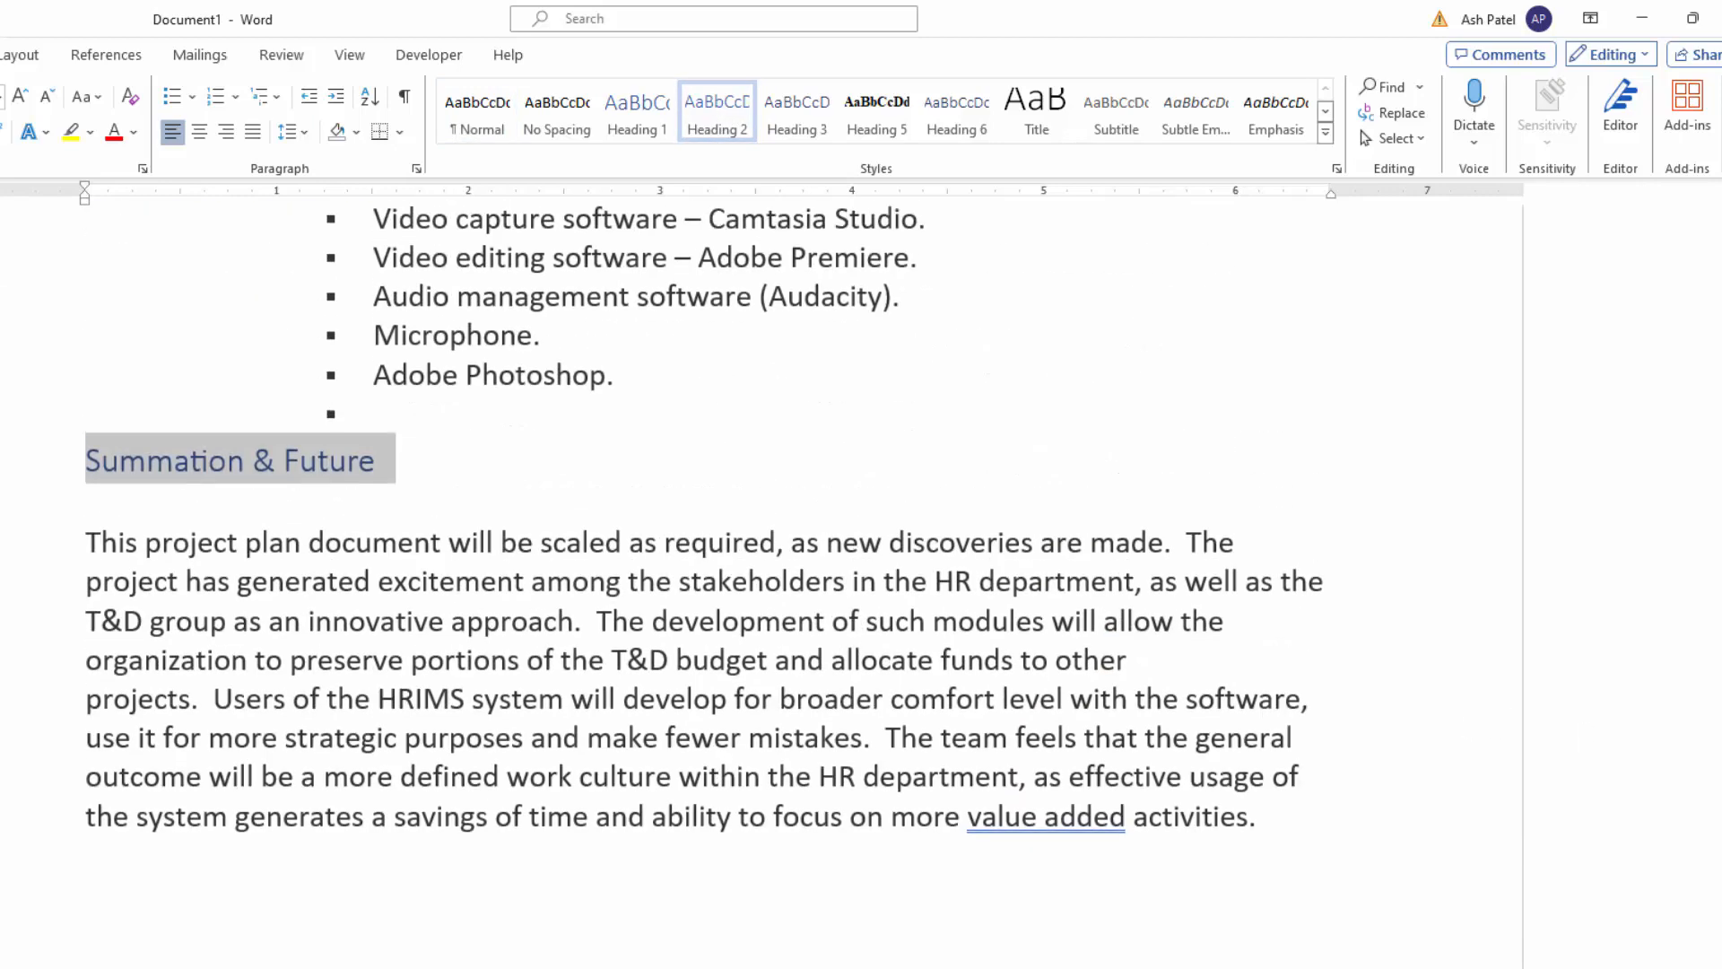
left_click_drag(1720, 914, 1720, 422)
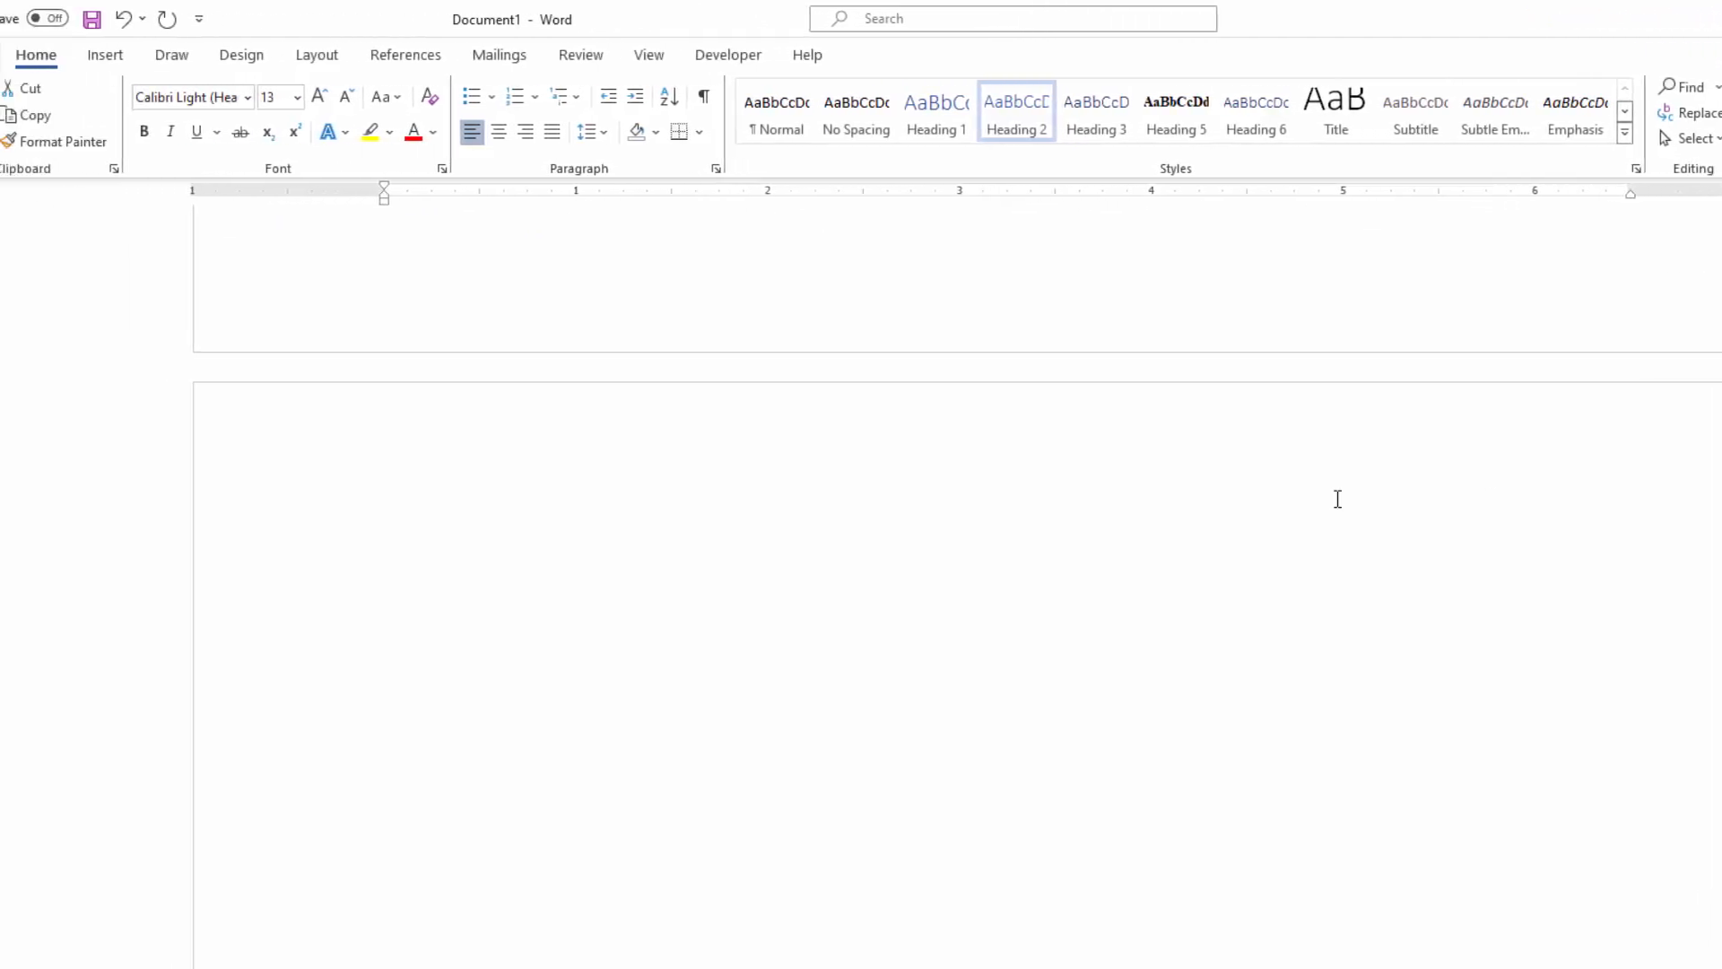
left_click(1117, 521)
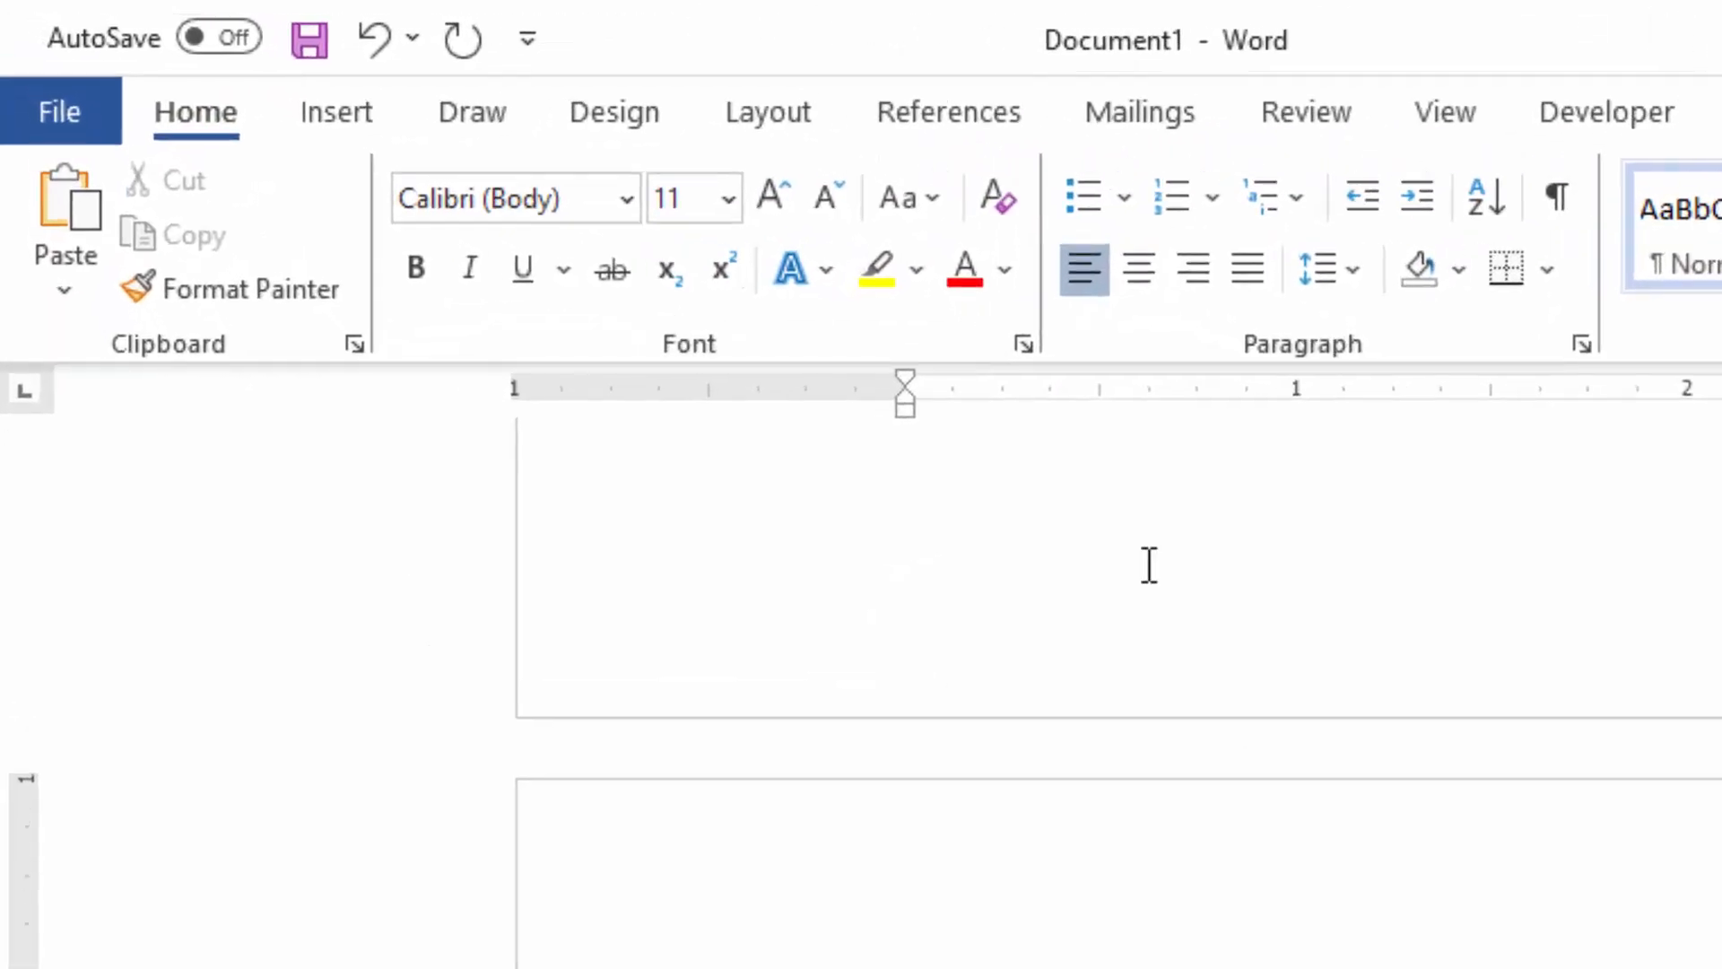
left_click(935, 121)
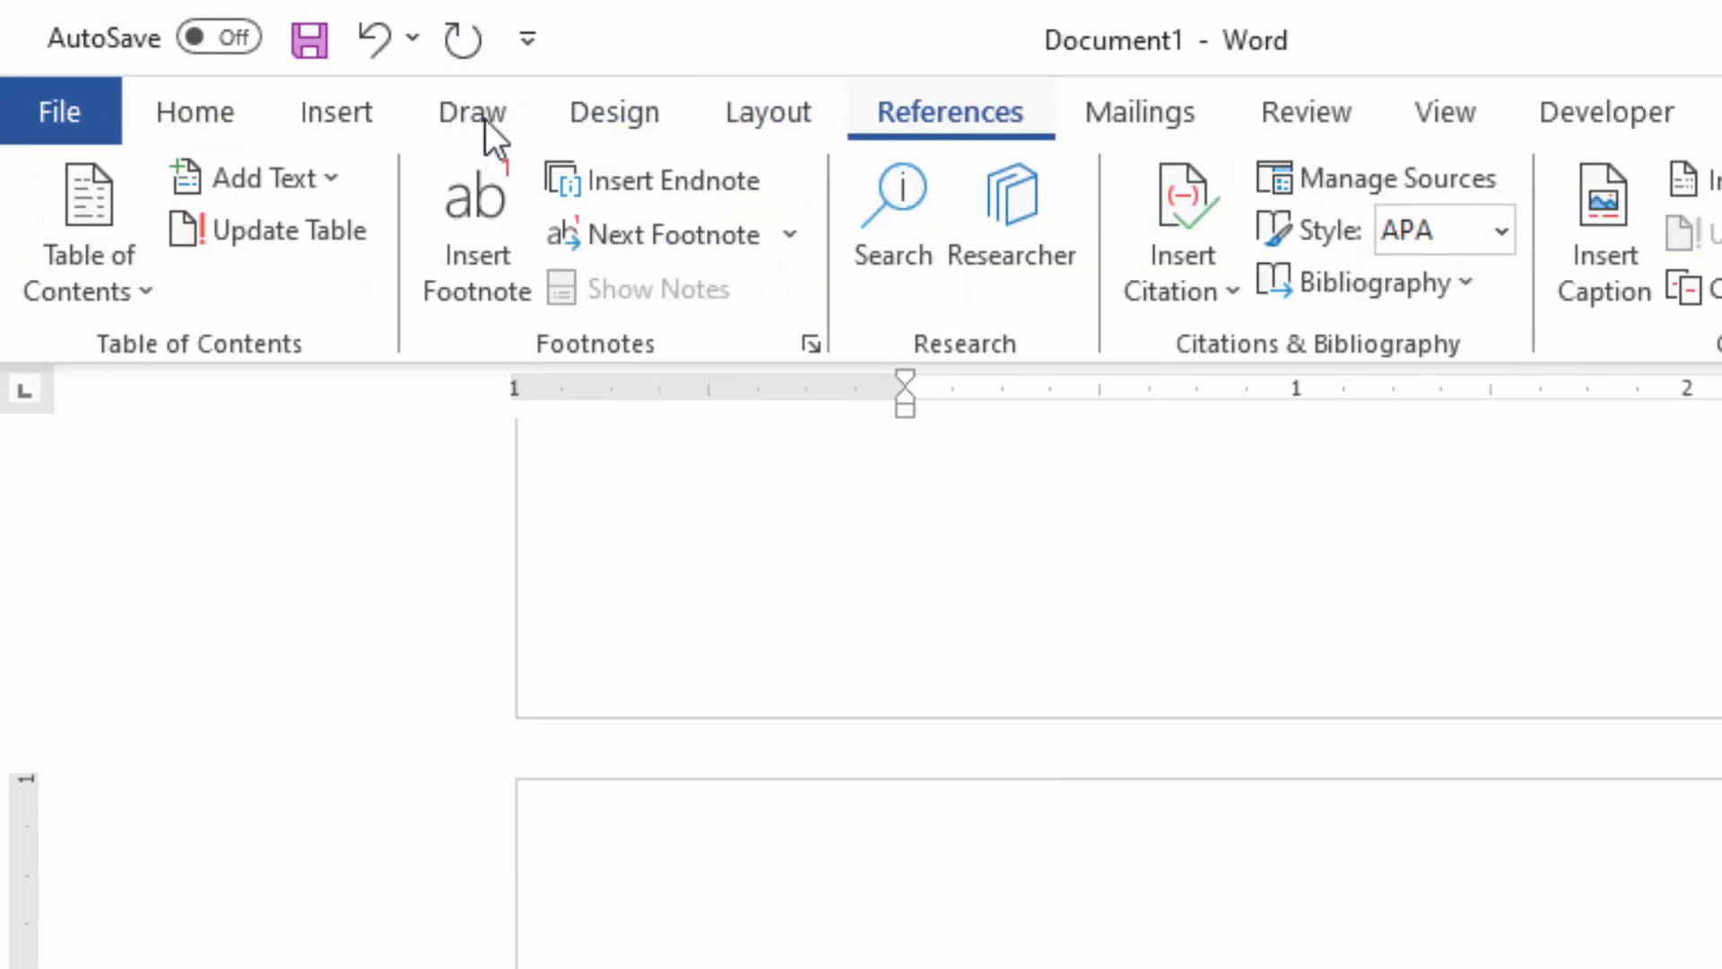
left_click(133, 280)
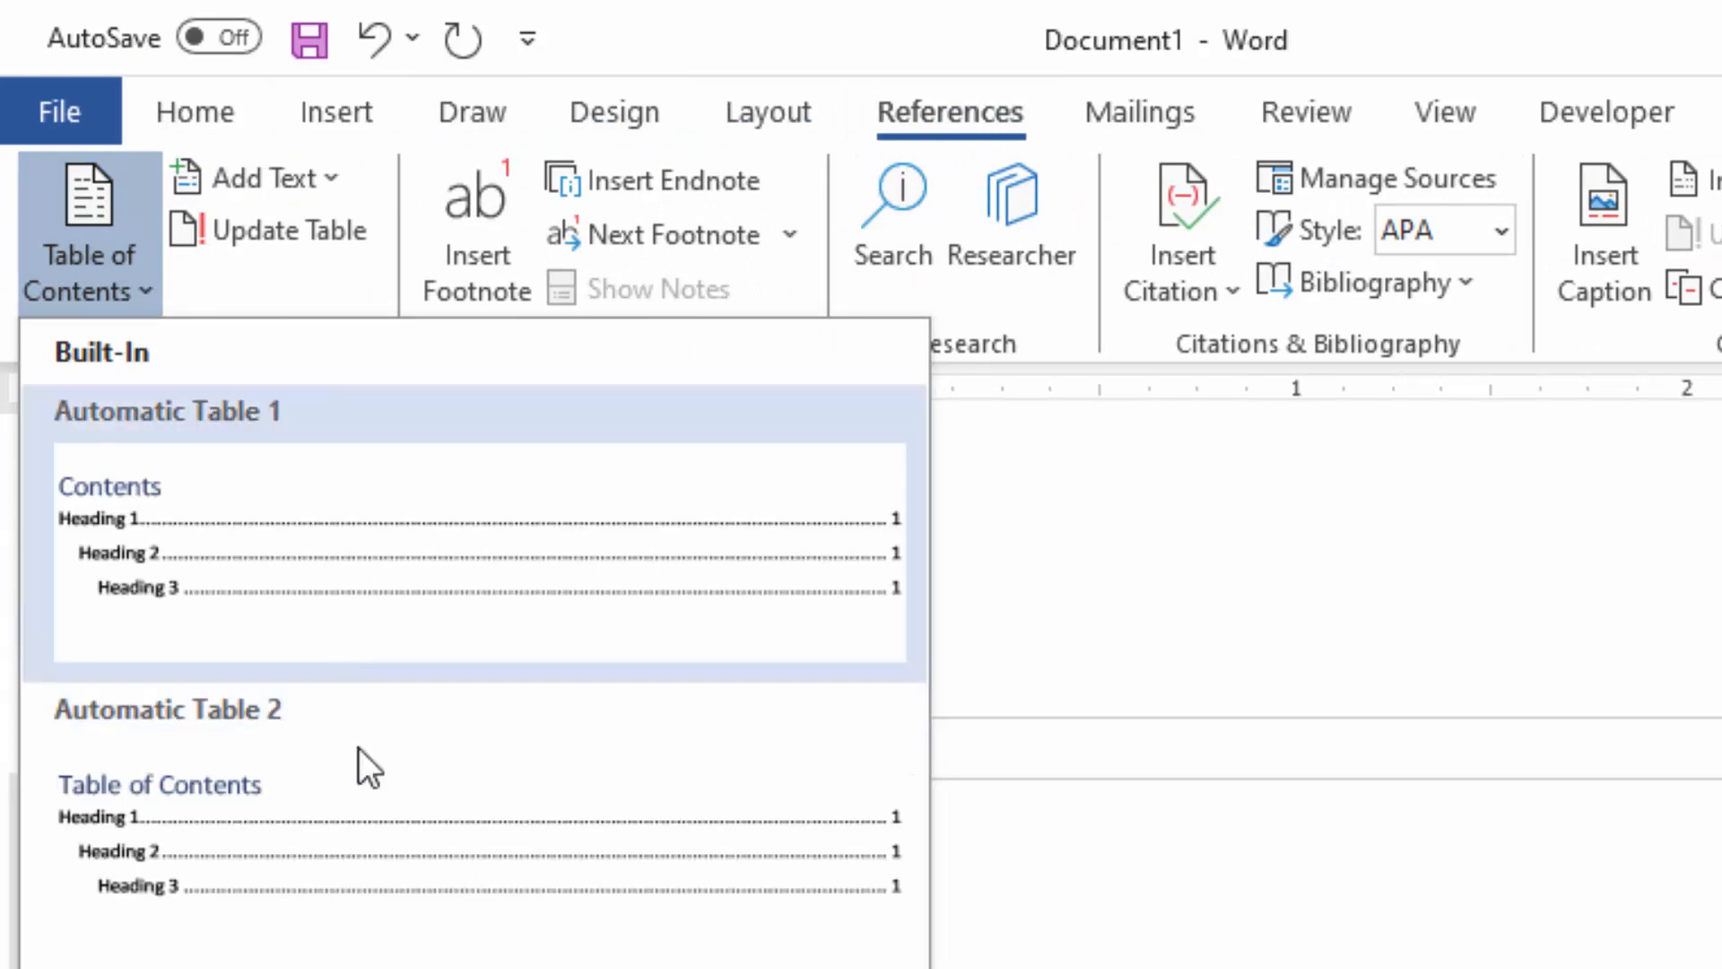
left_click(364, 567)
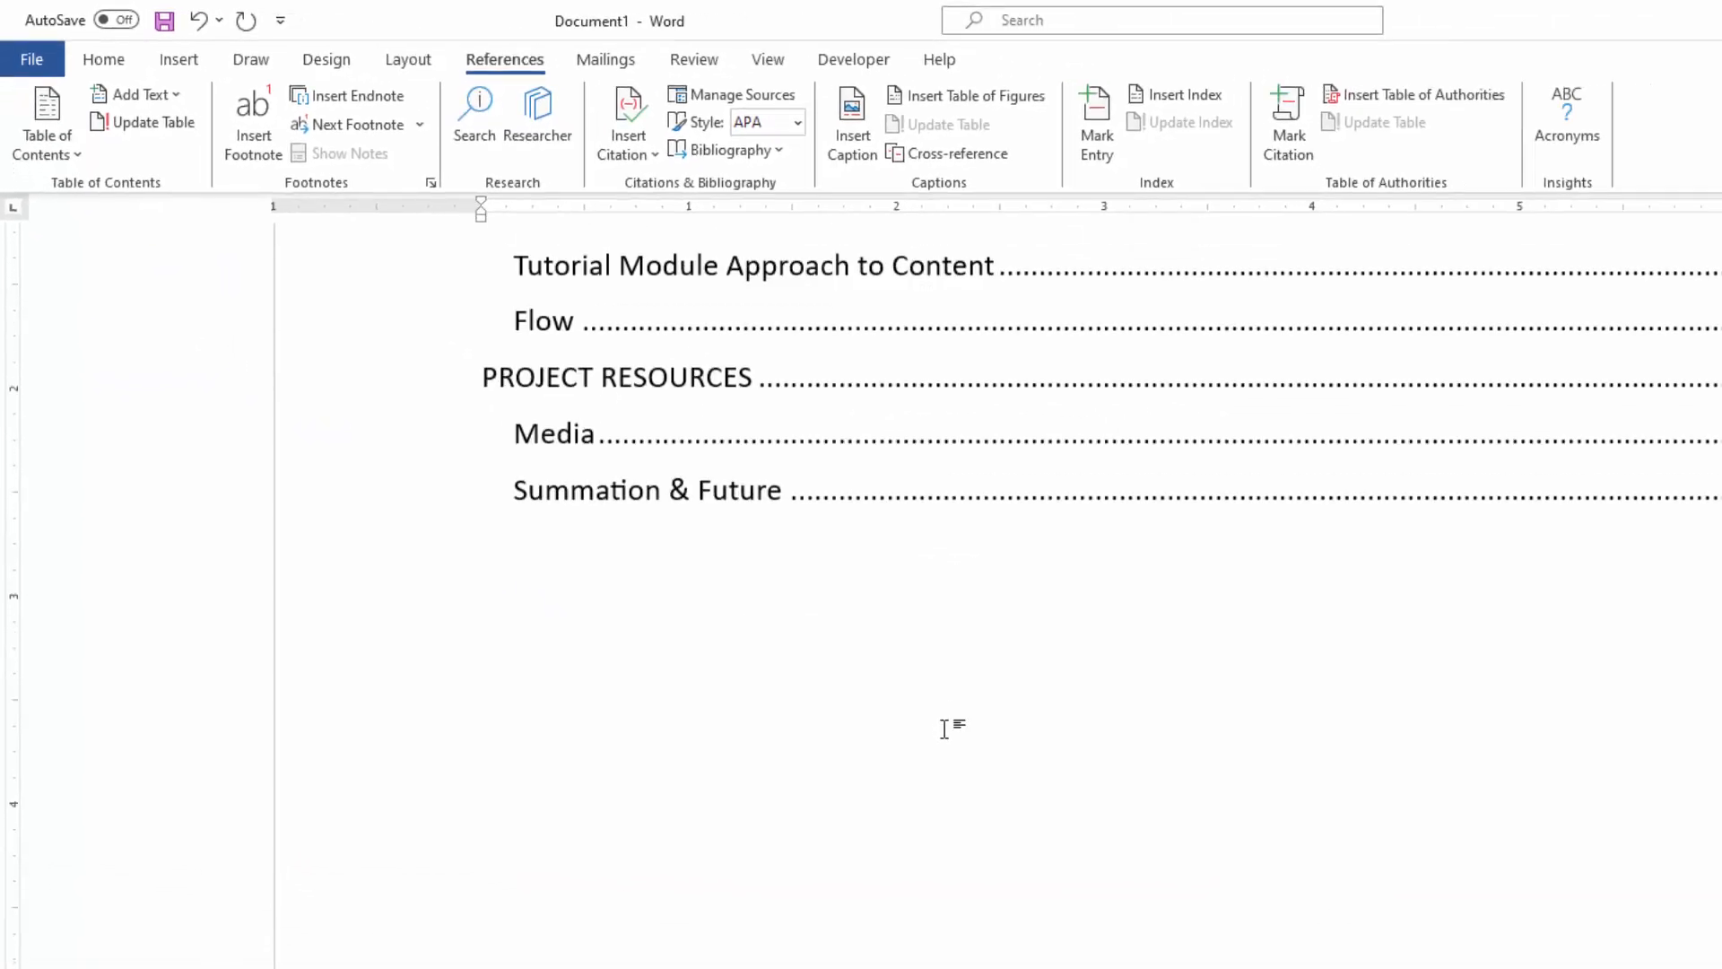
scroll(953, 790, "up", 5)
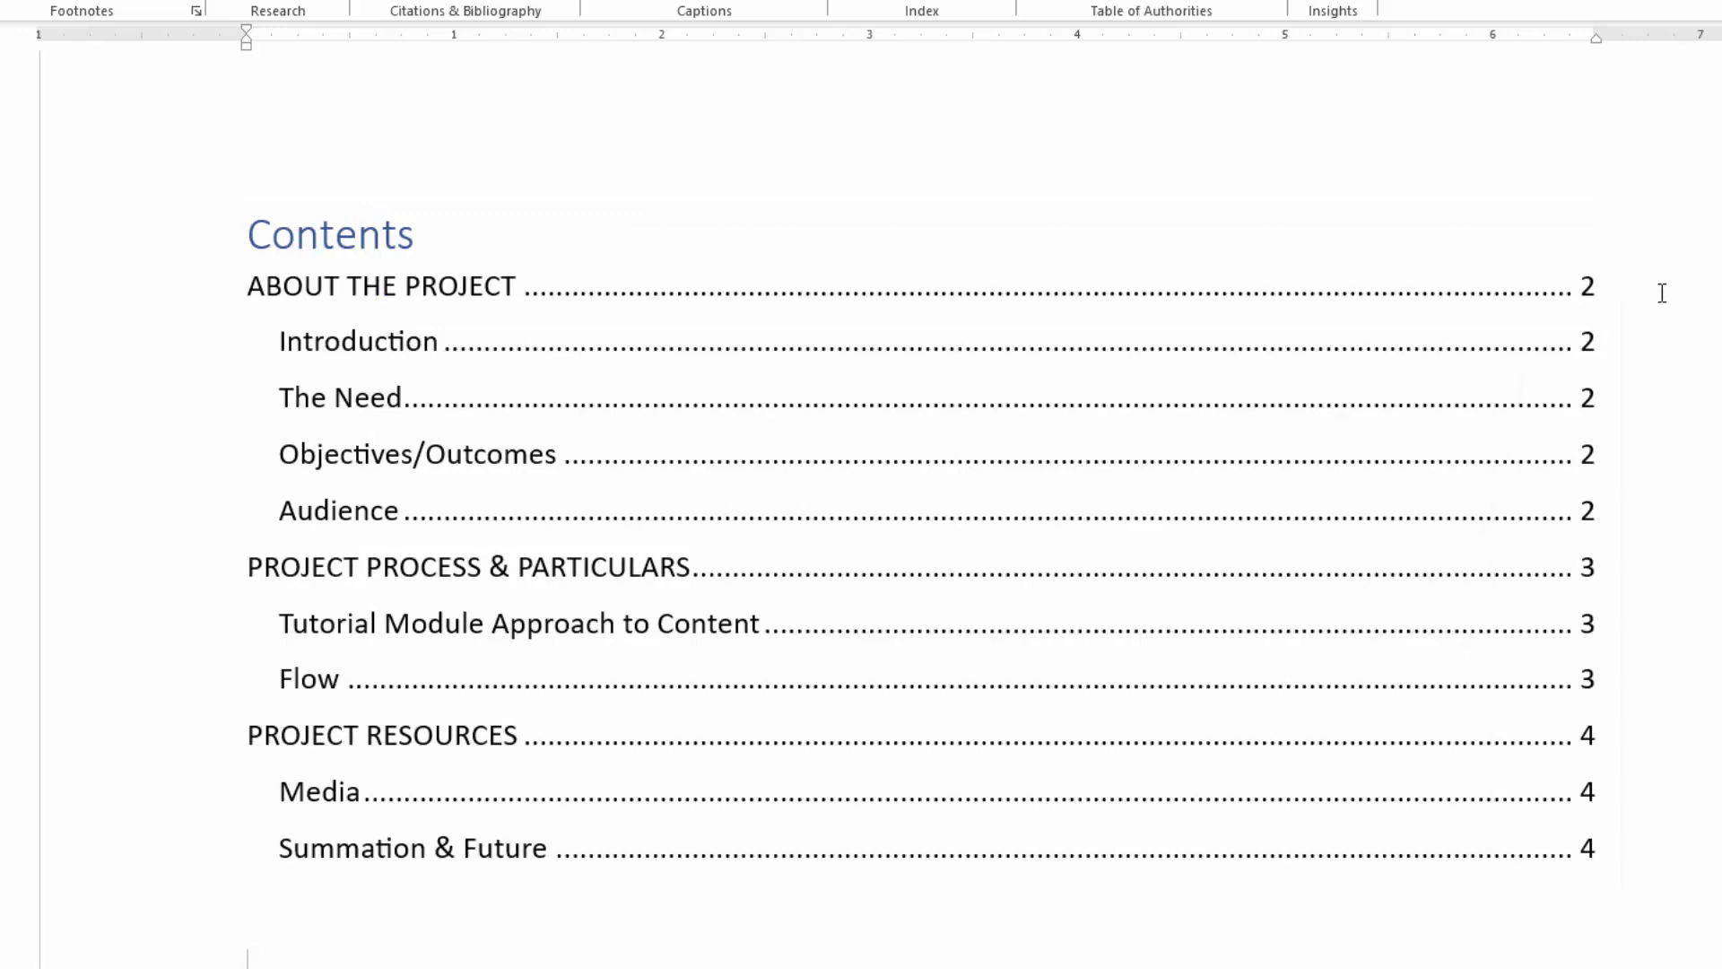
left_click(1664, 295)
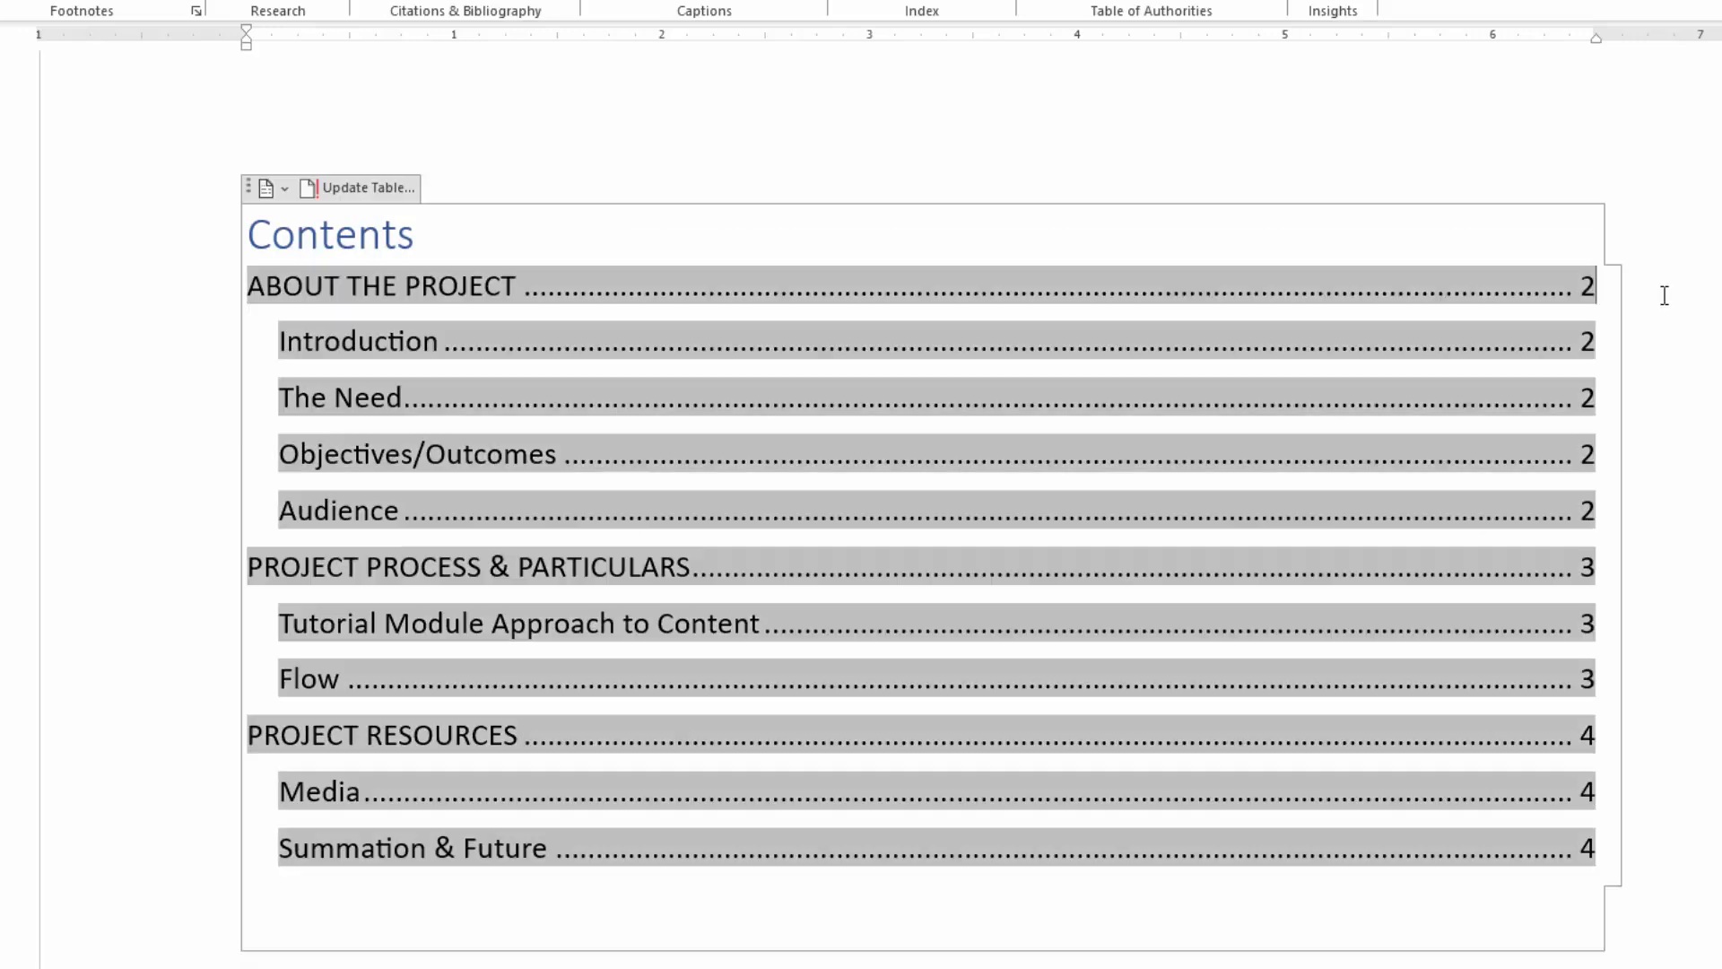
left_click(1658, 221)
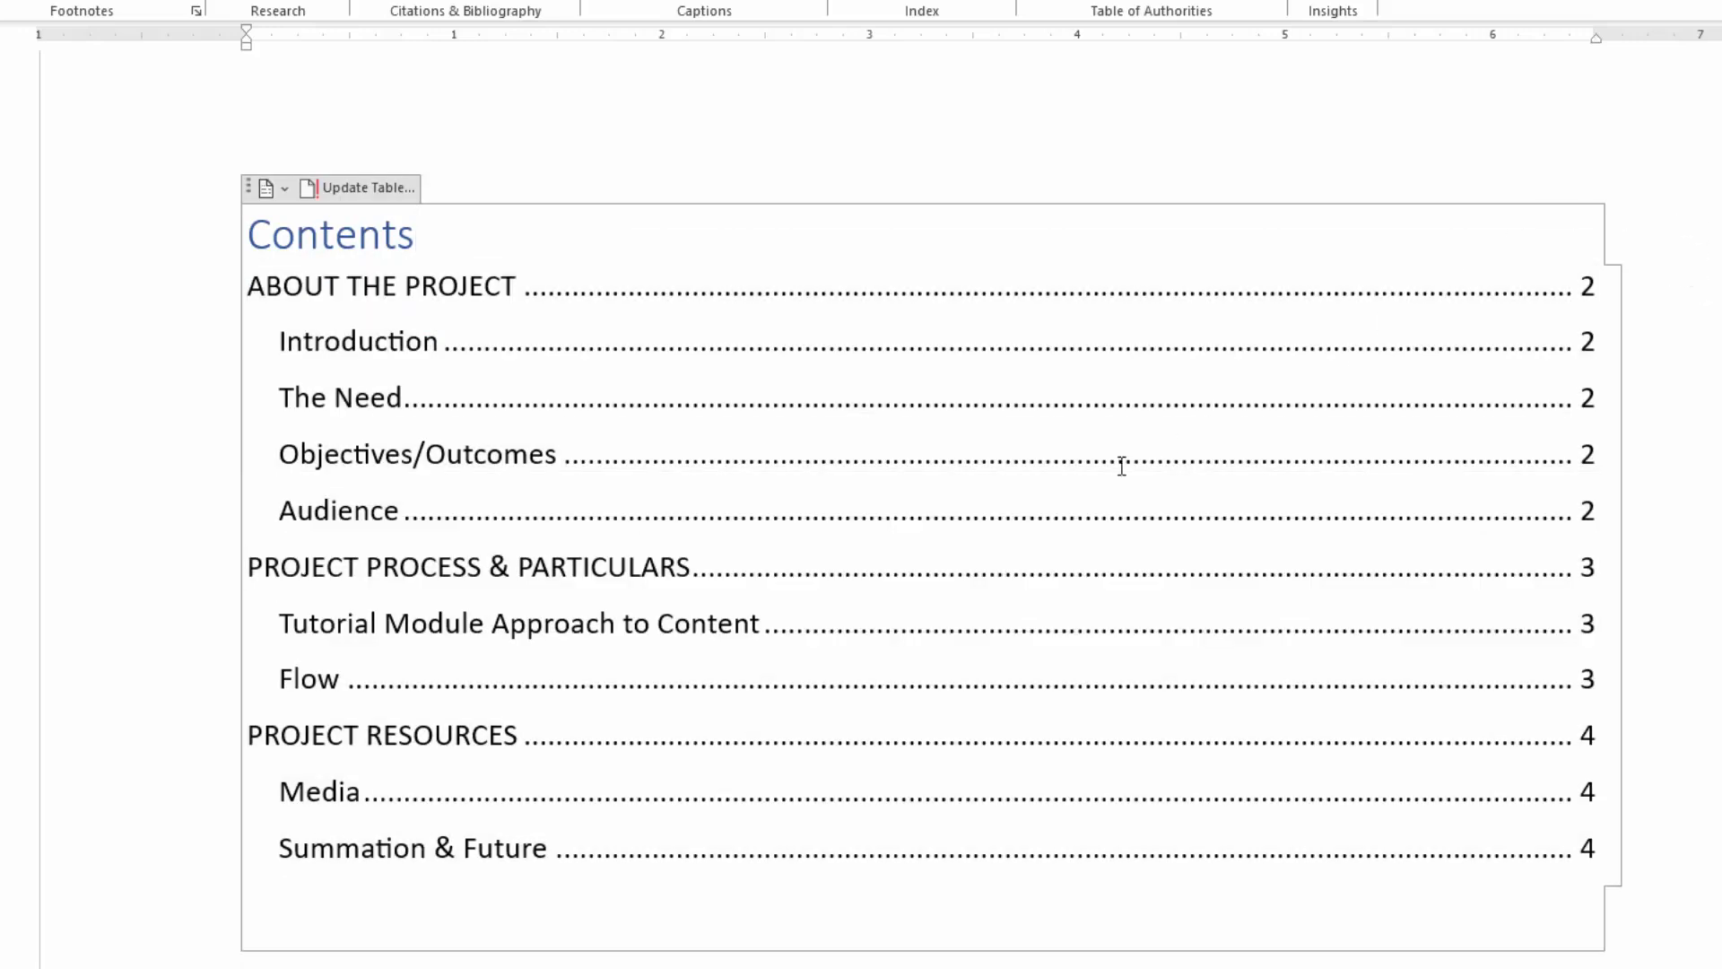
Step: Delete the empty paragraphs above the "ABOUT THE PROJECT" heading so that it starts at the top of its page
scroll(672, 529, "down", 1)
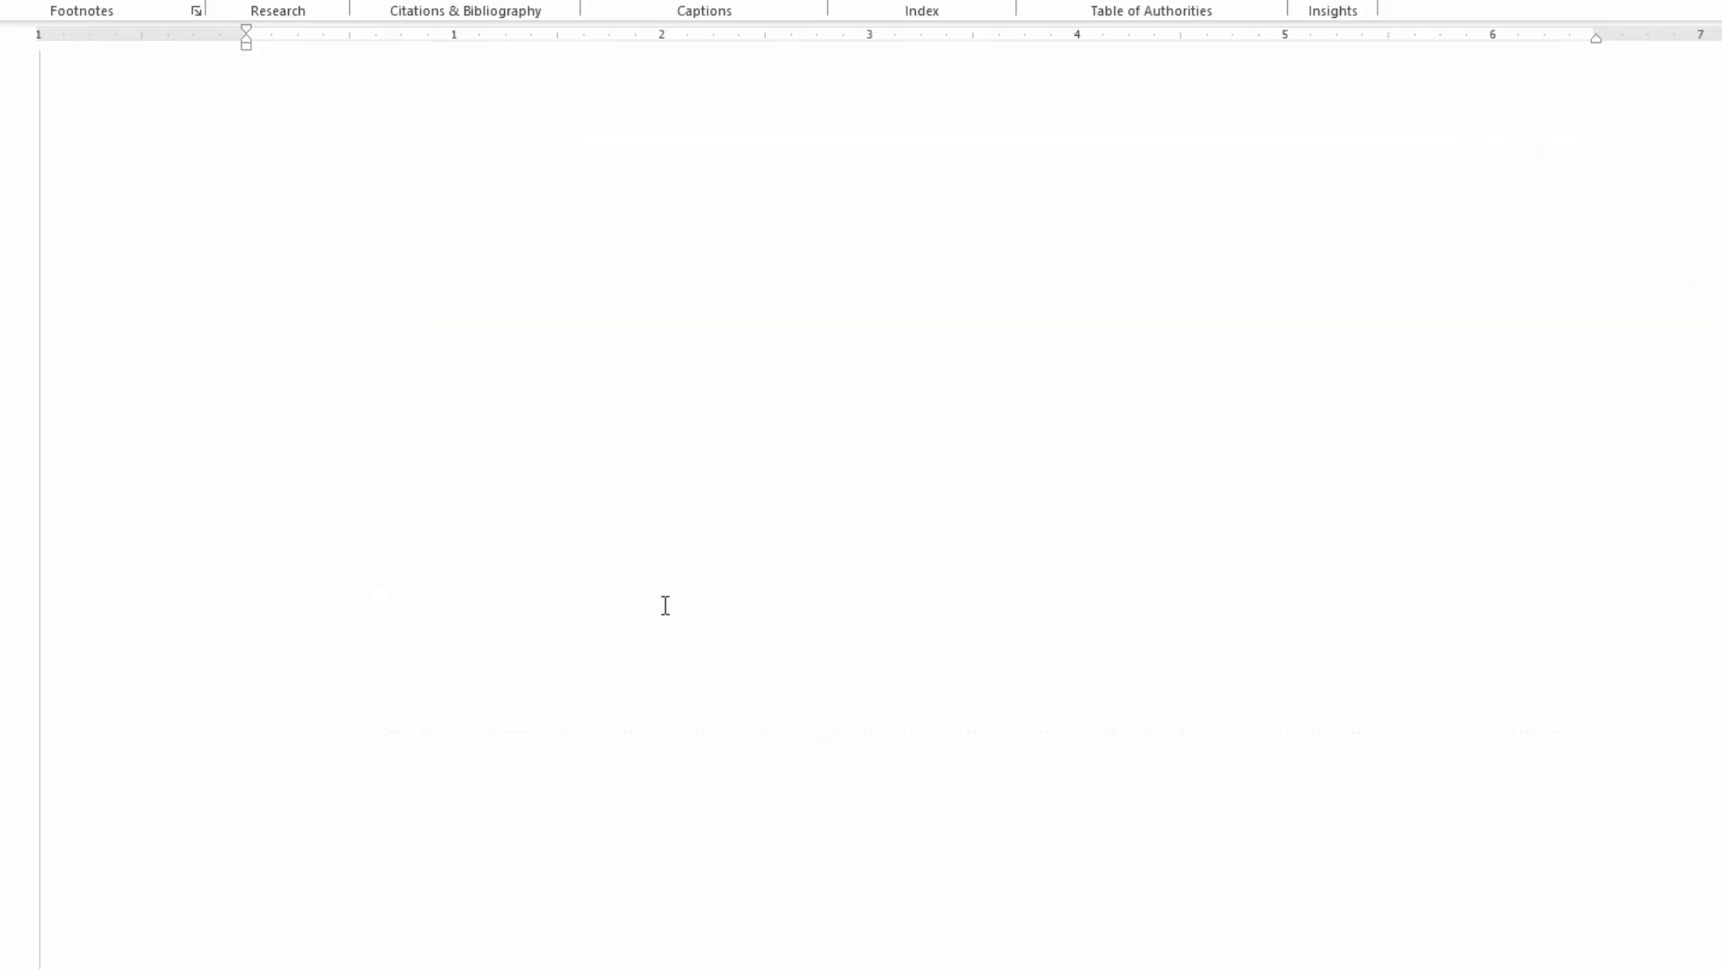
scroll(665, 628, "down", 15)
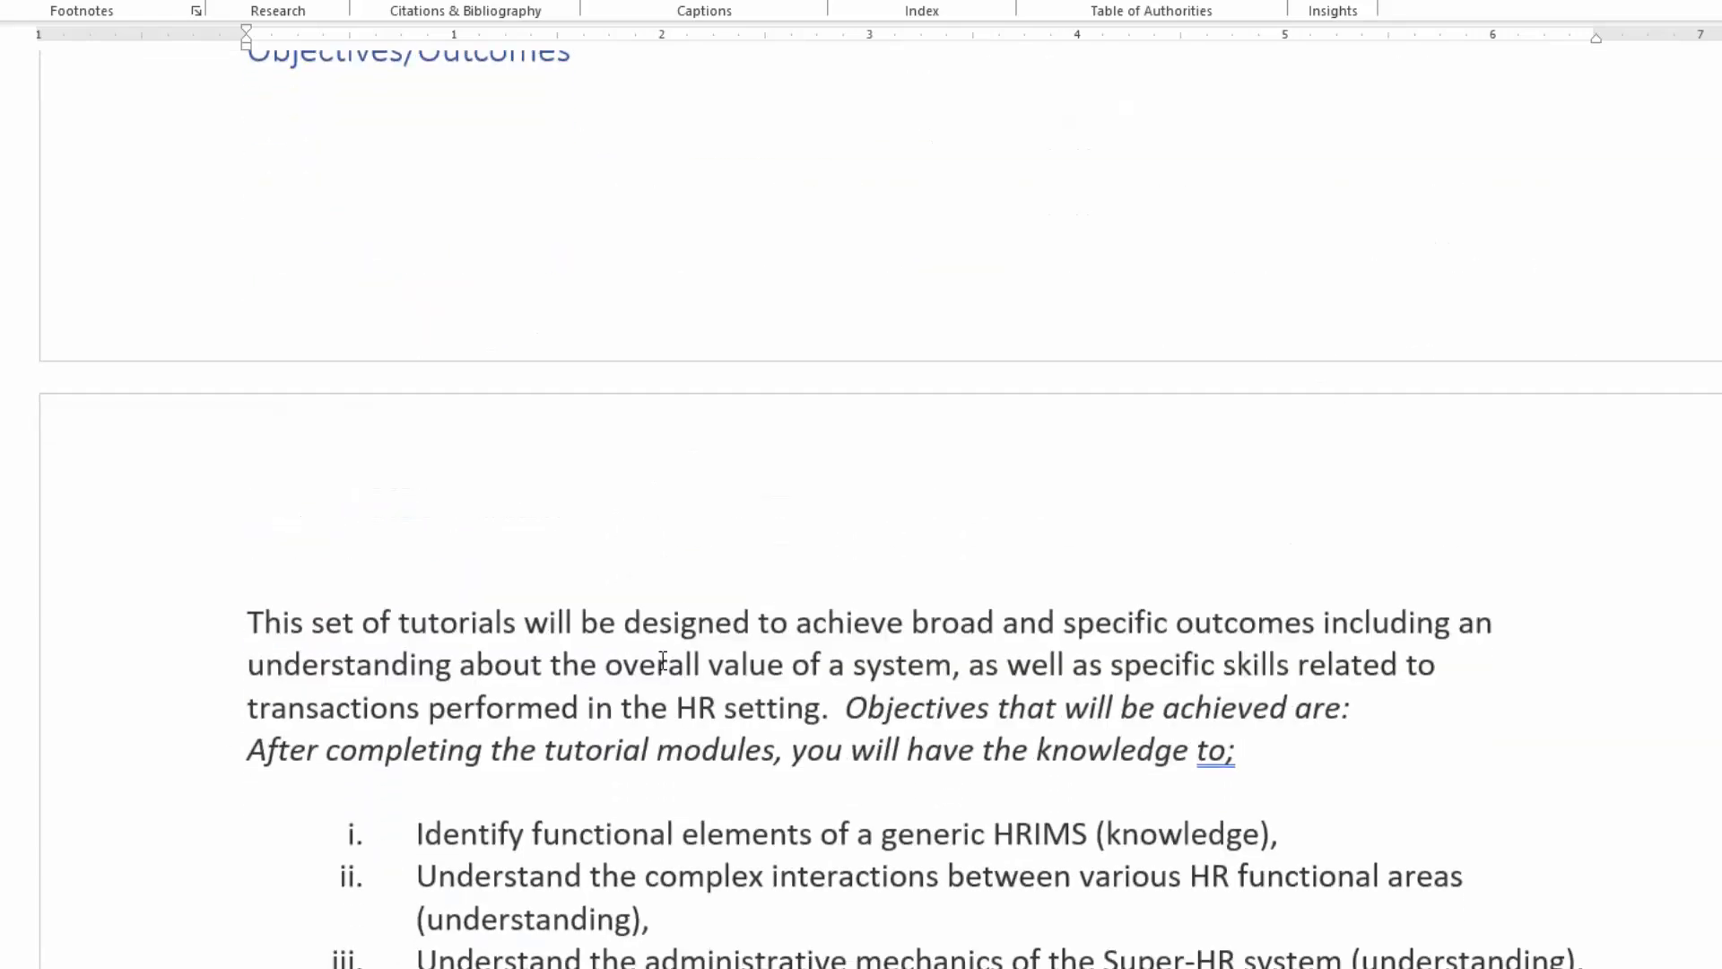
scroll(665, 664, "up", 15)
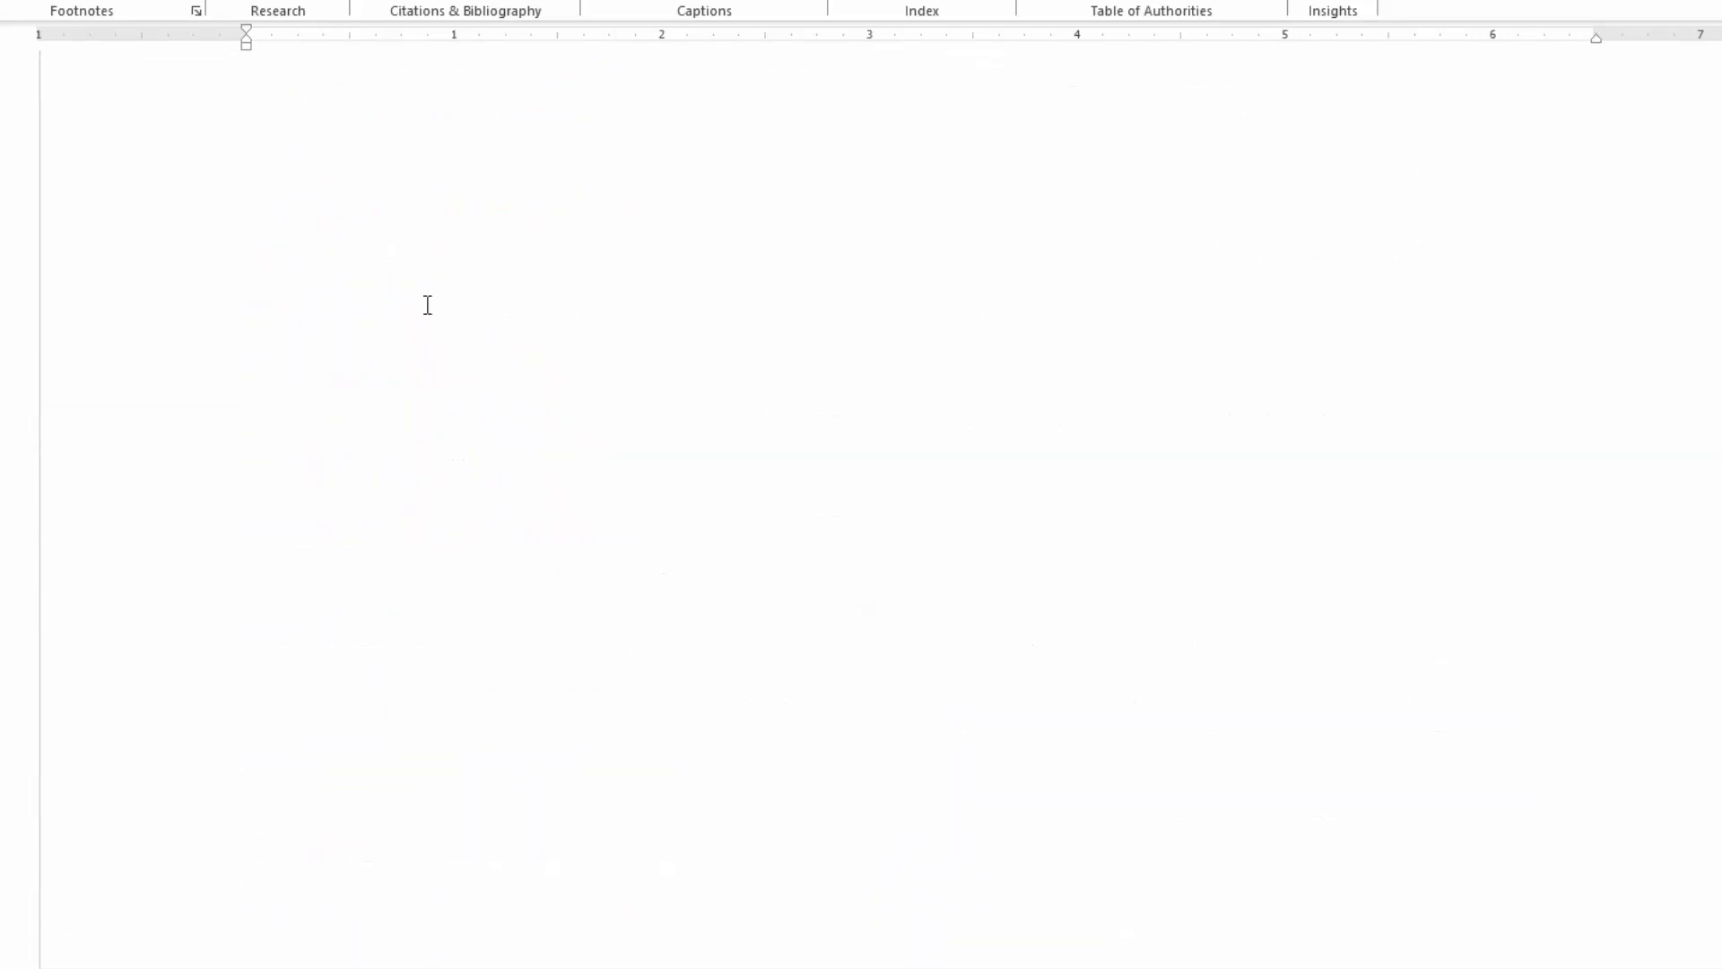
left_click_drag(403, 249, 528, 800)
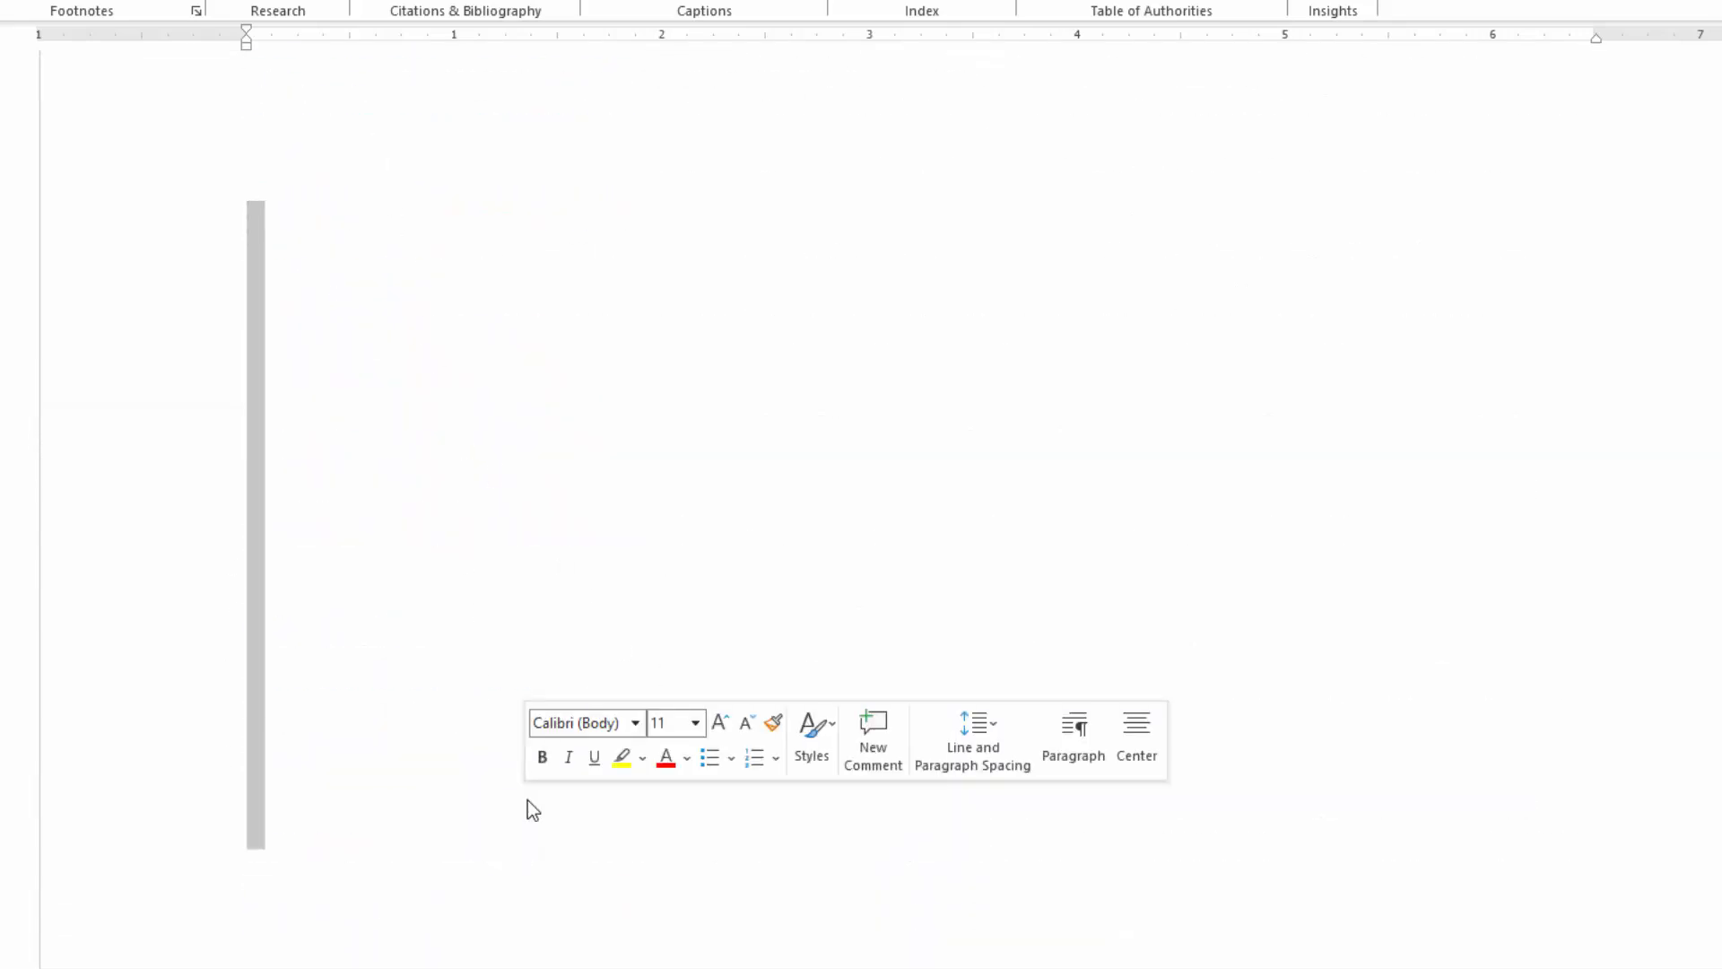
key("Delete")
left_click_drag(276, 112, 323, 292)
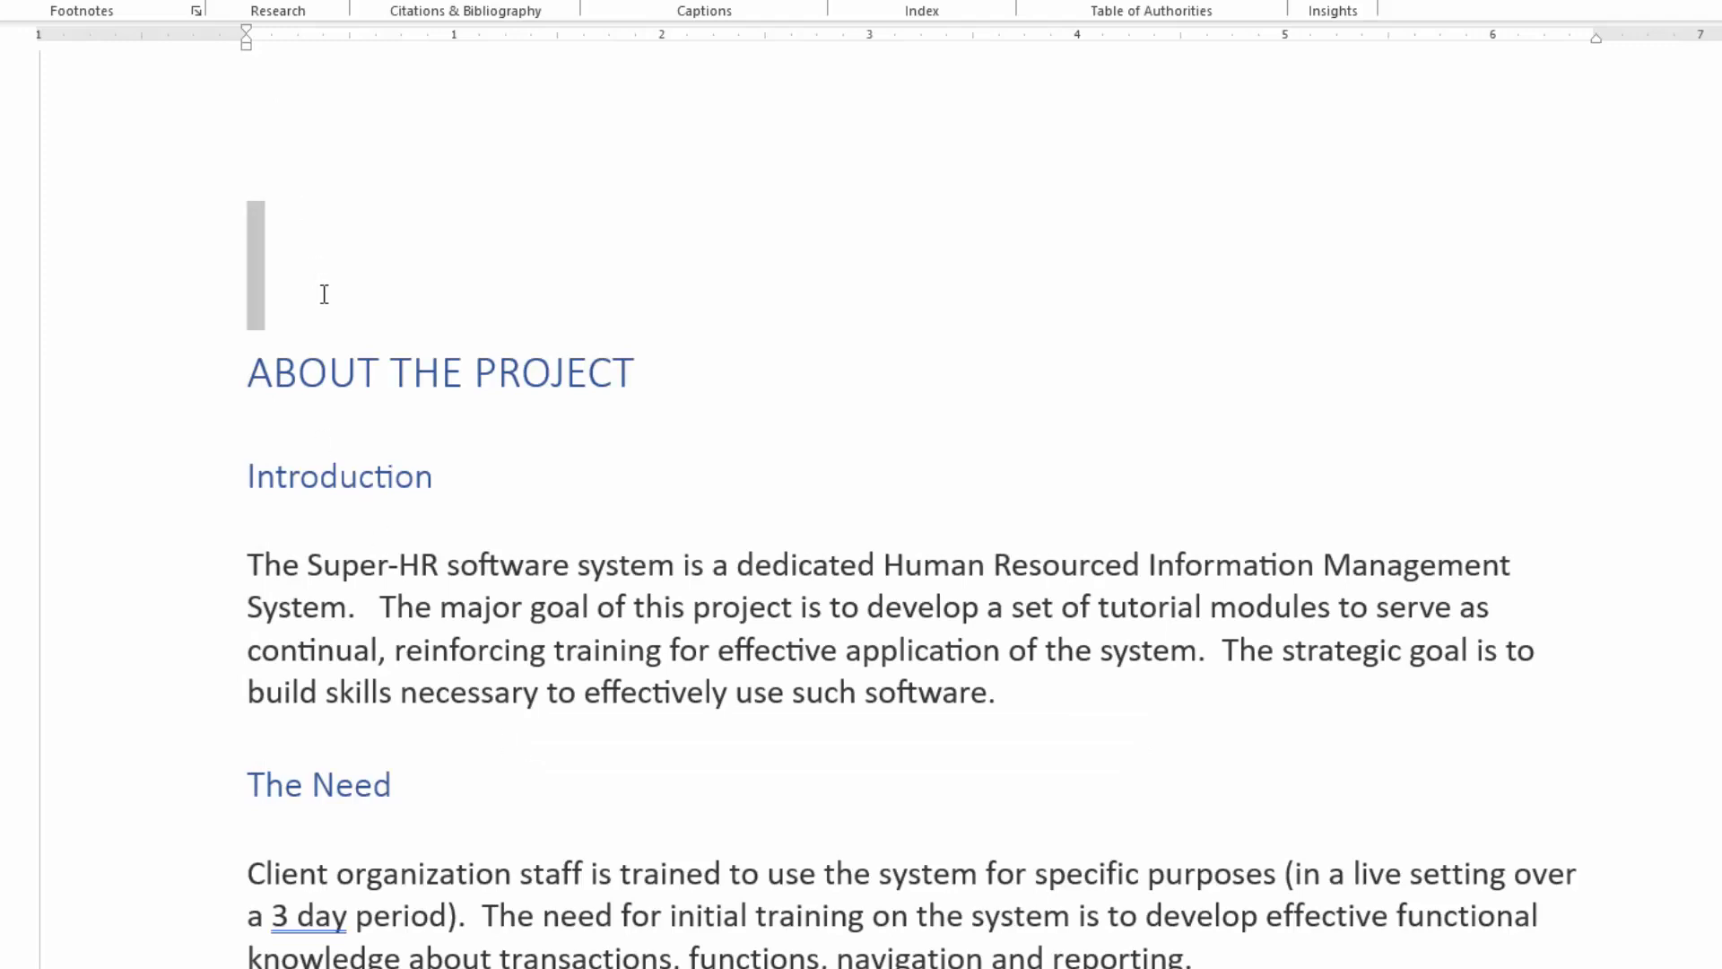
key("Delete")
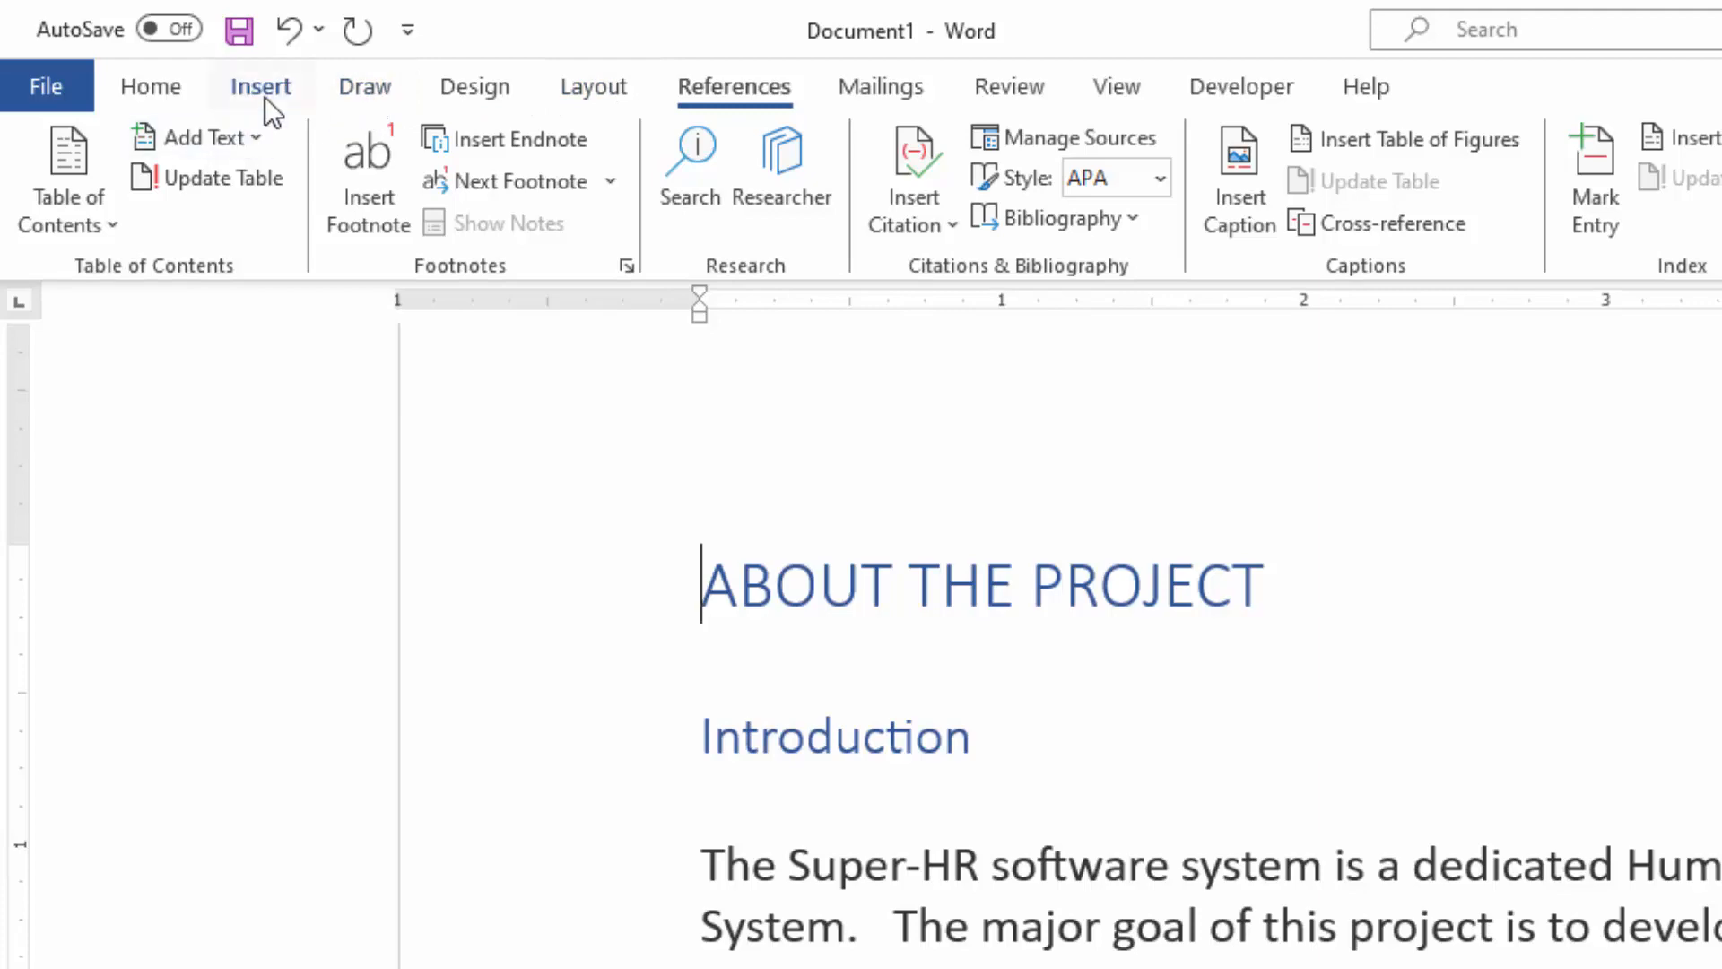
Step: Add page numbers at the bottom of the pages in the centred Plain Number 2 style
left_click(263, 93)
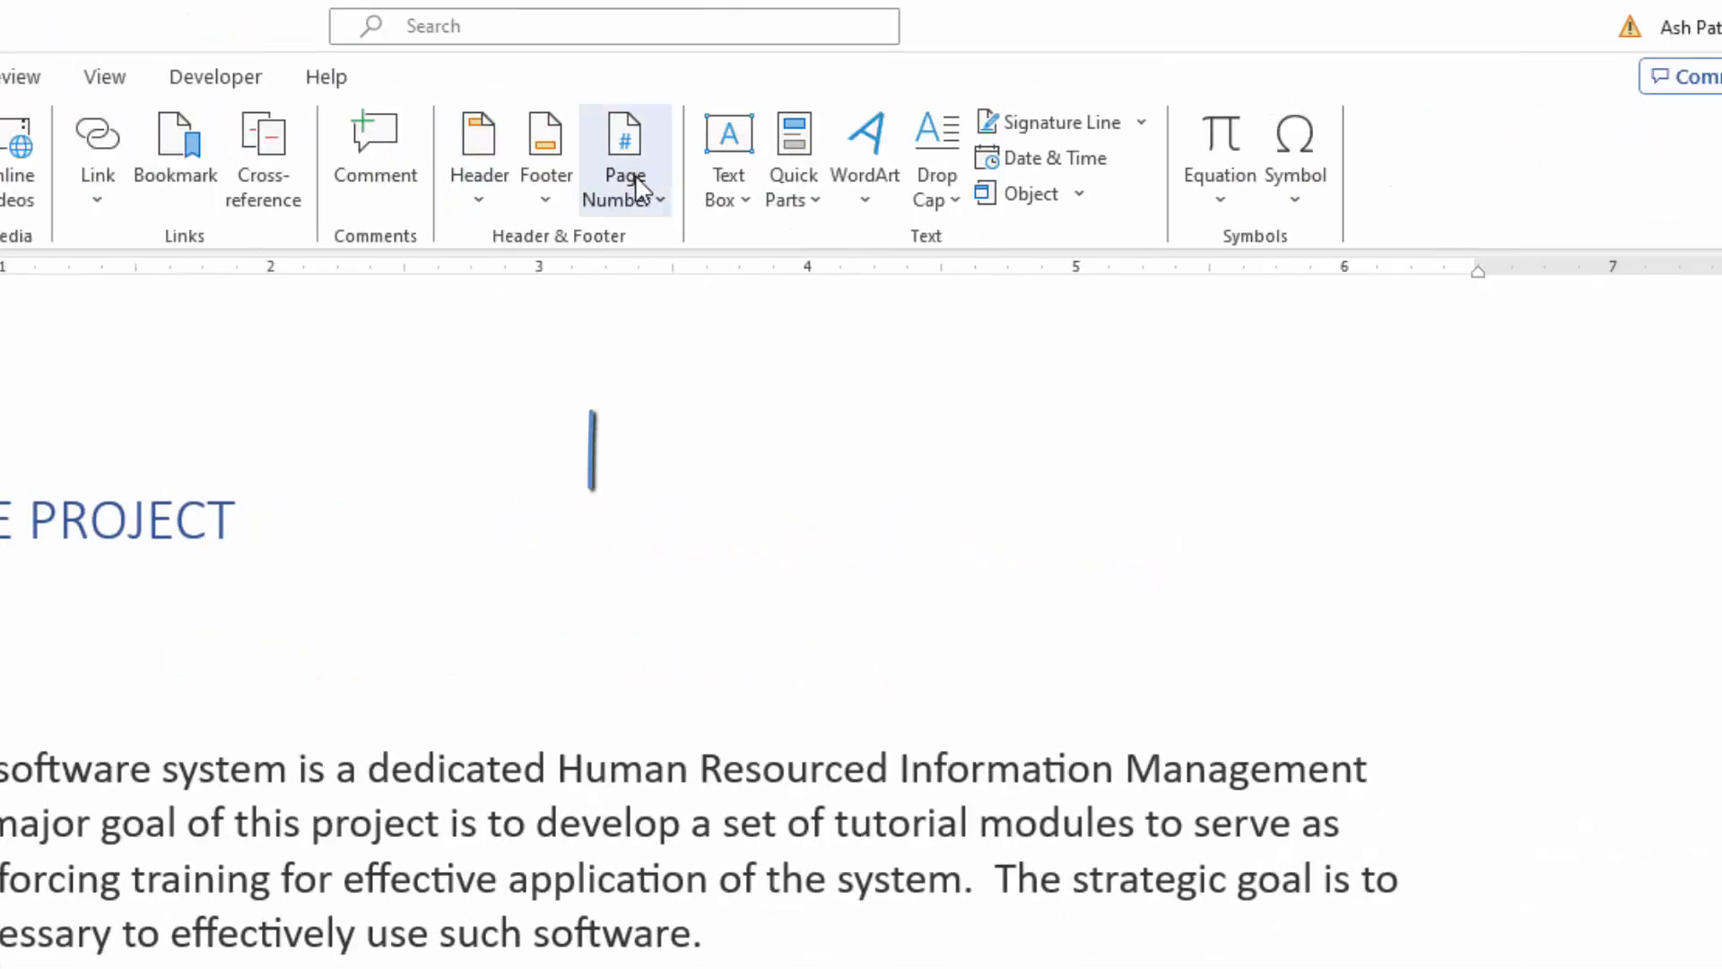
left_click(654, 205)
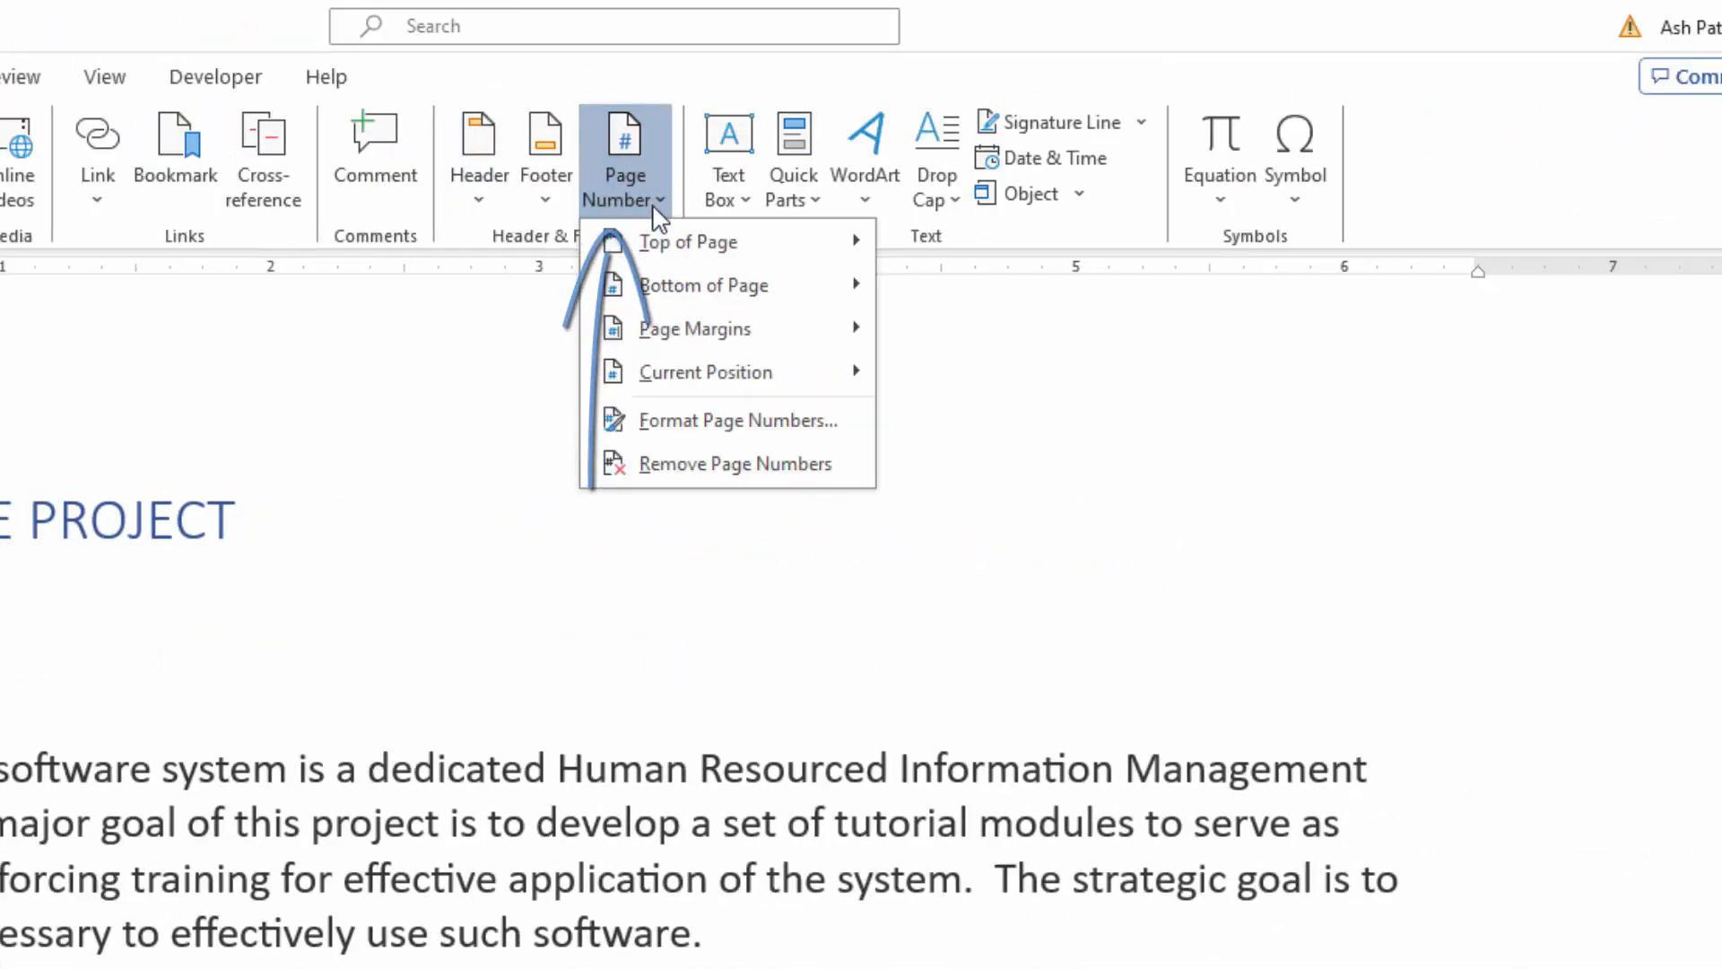
mouse_move(671, 286)
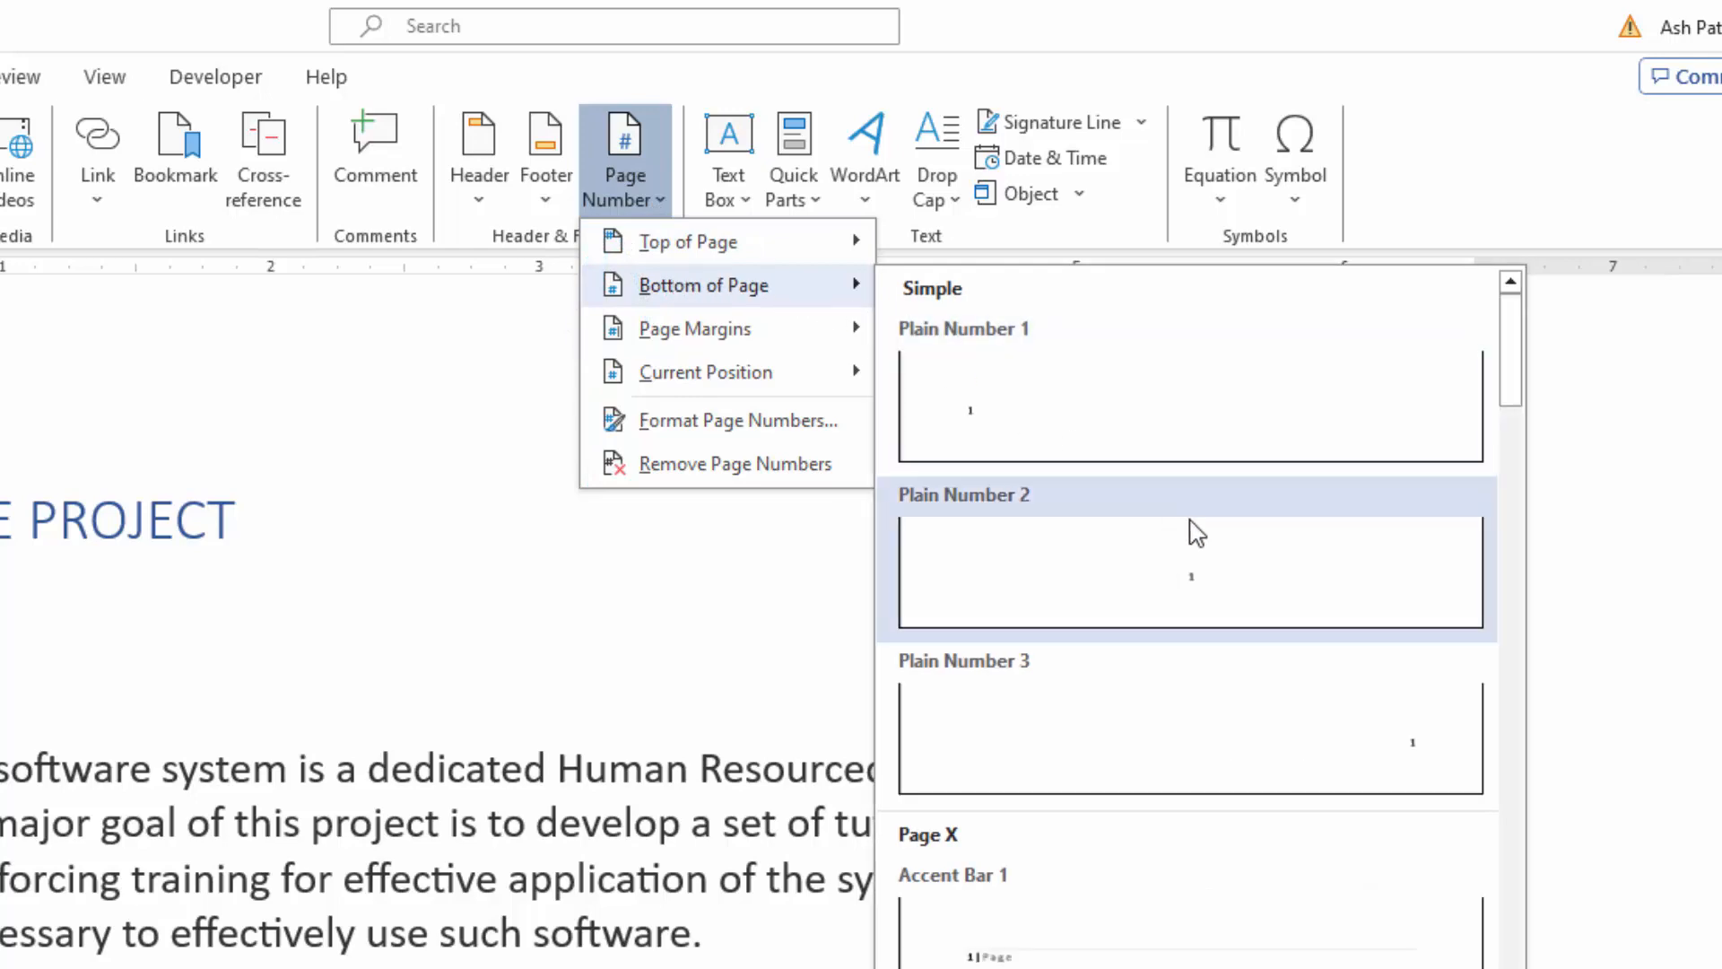
left_click(1200, 584)
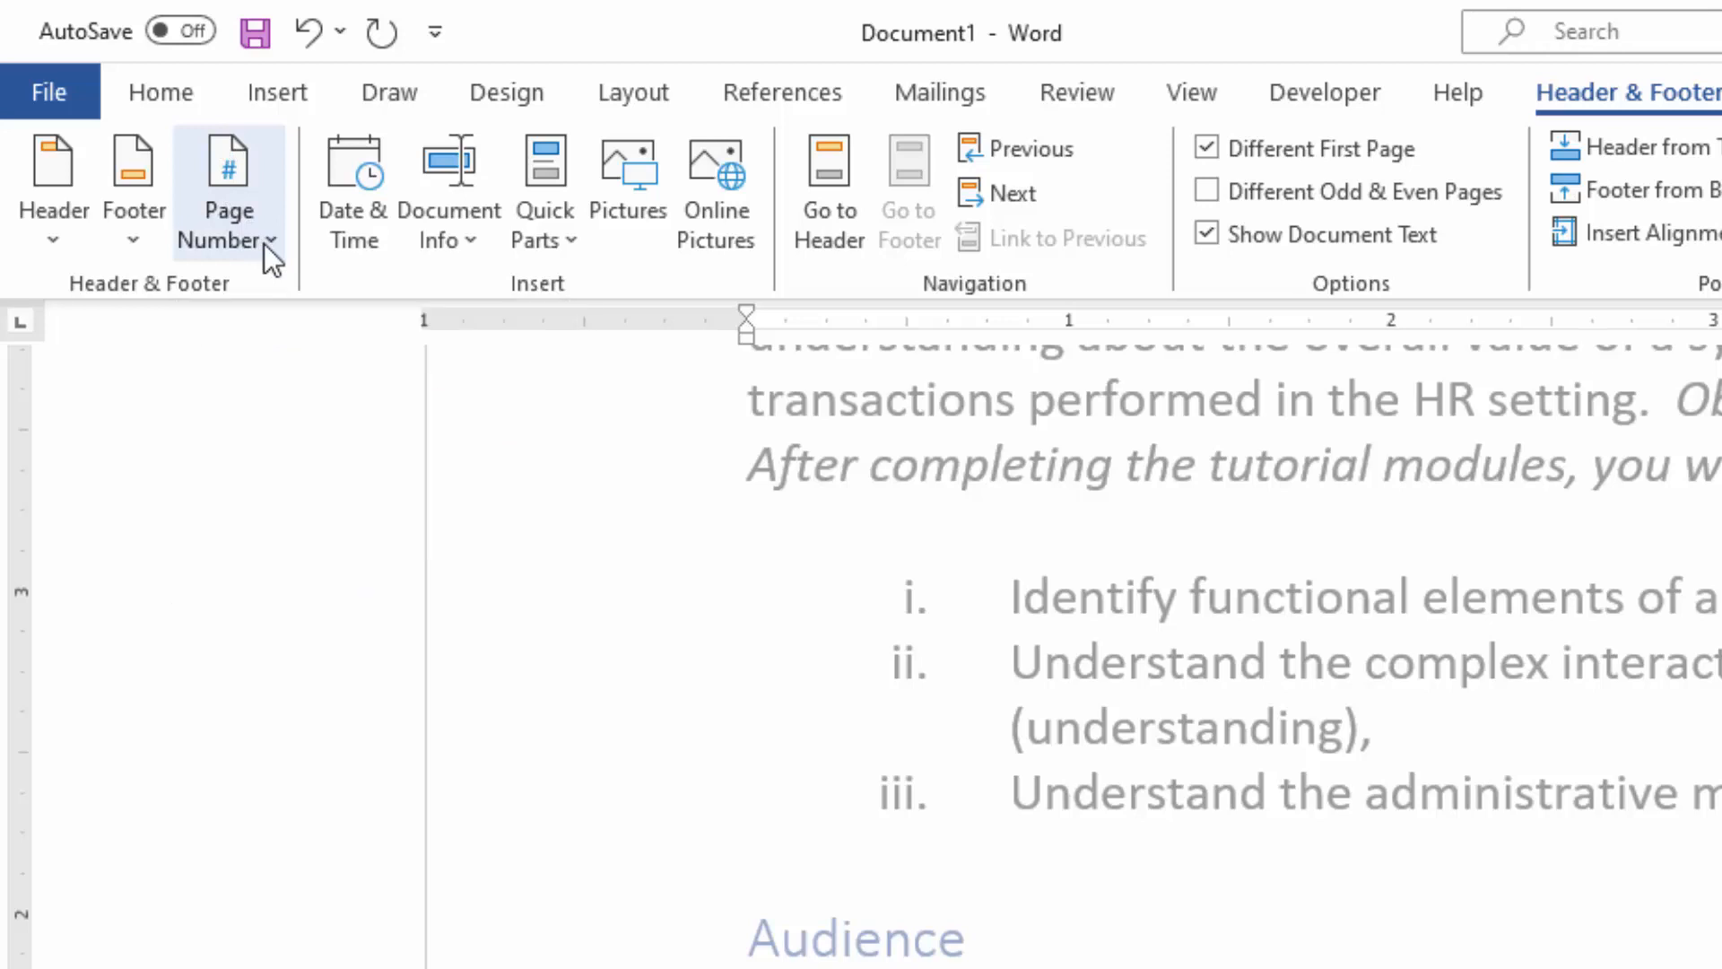
Step: Set the page numbering to start at 0 and close the header and footer editing
left_click(266, 244)
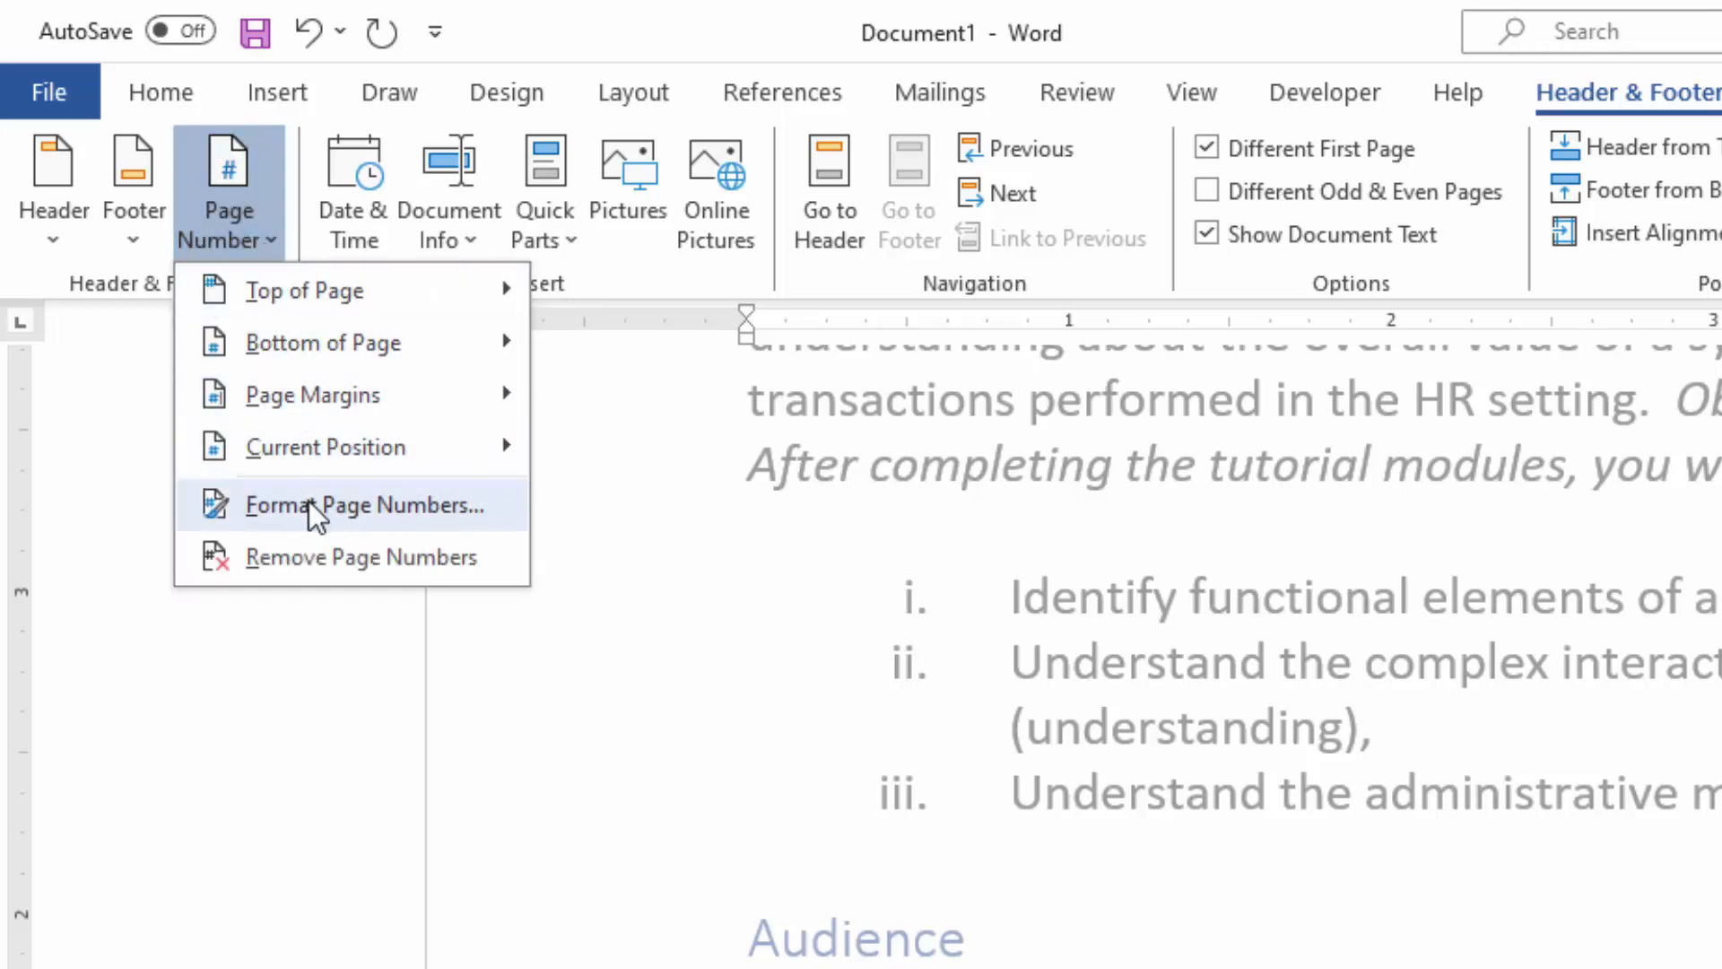
left_click(309, 502)
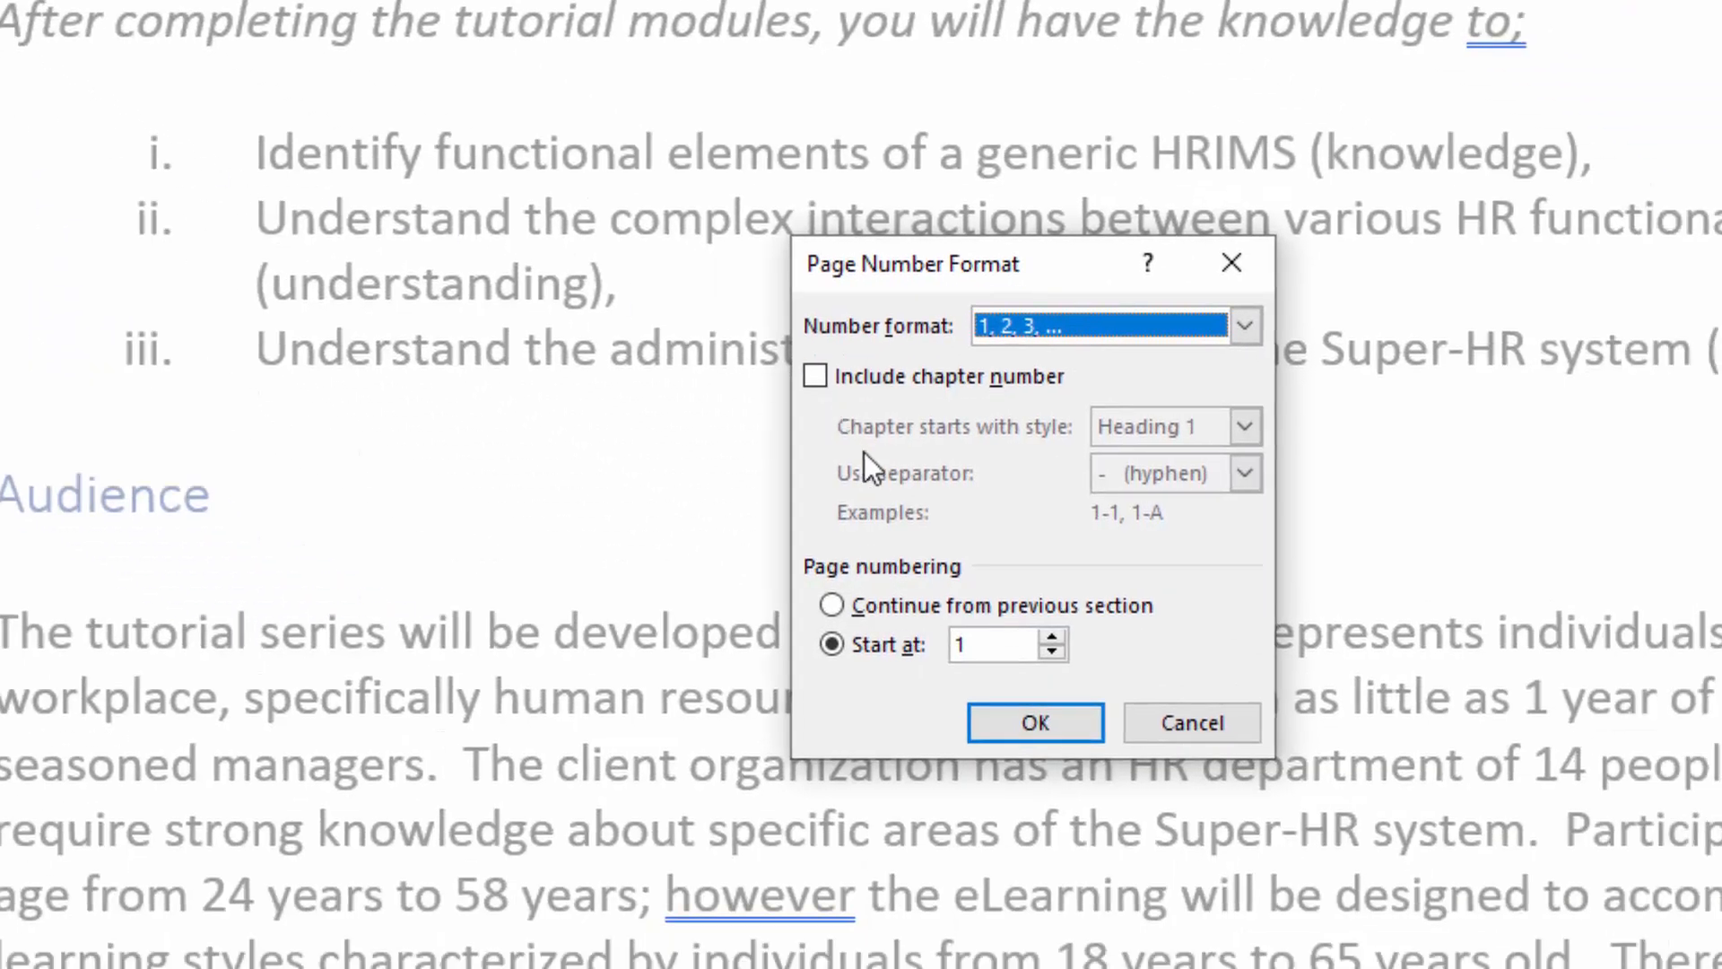
left_click(1051, 654)
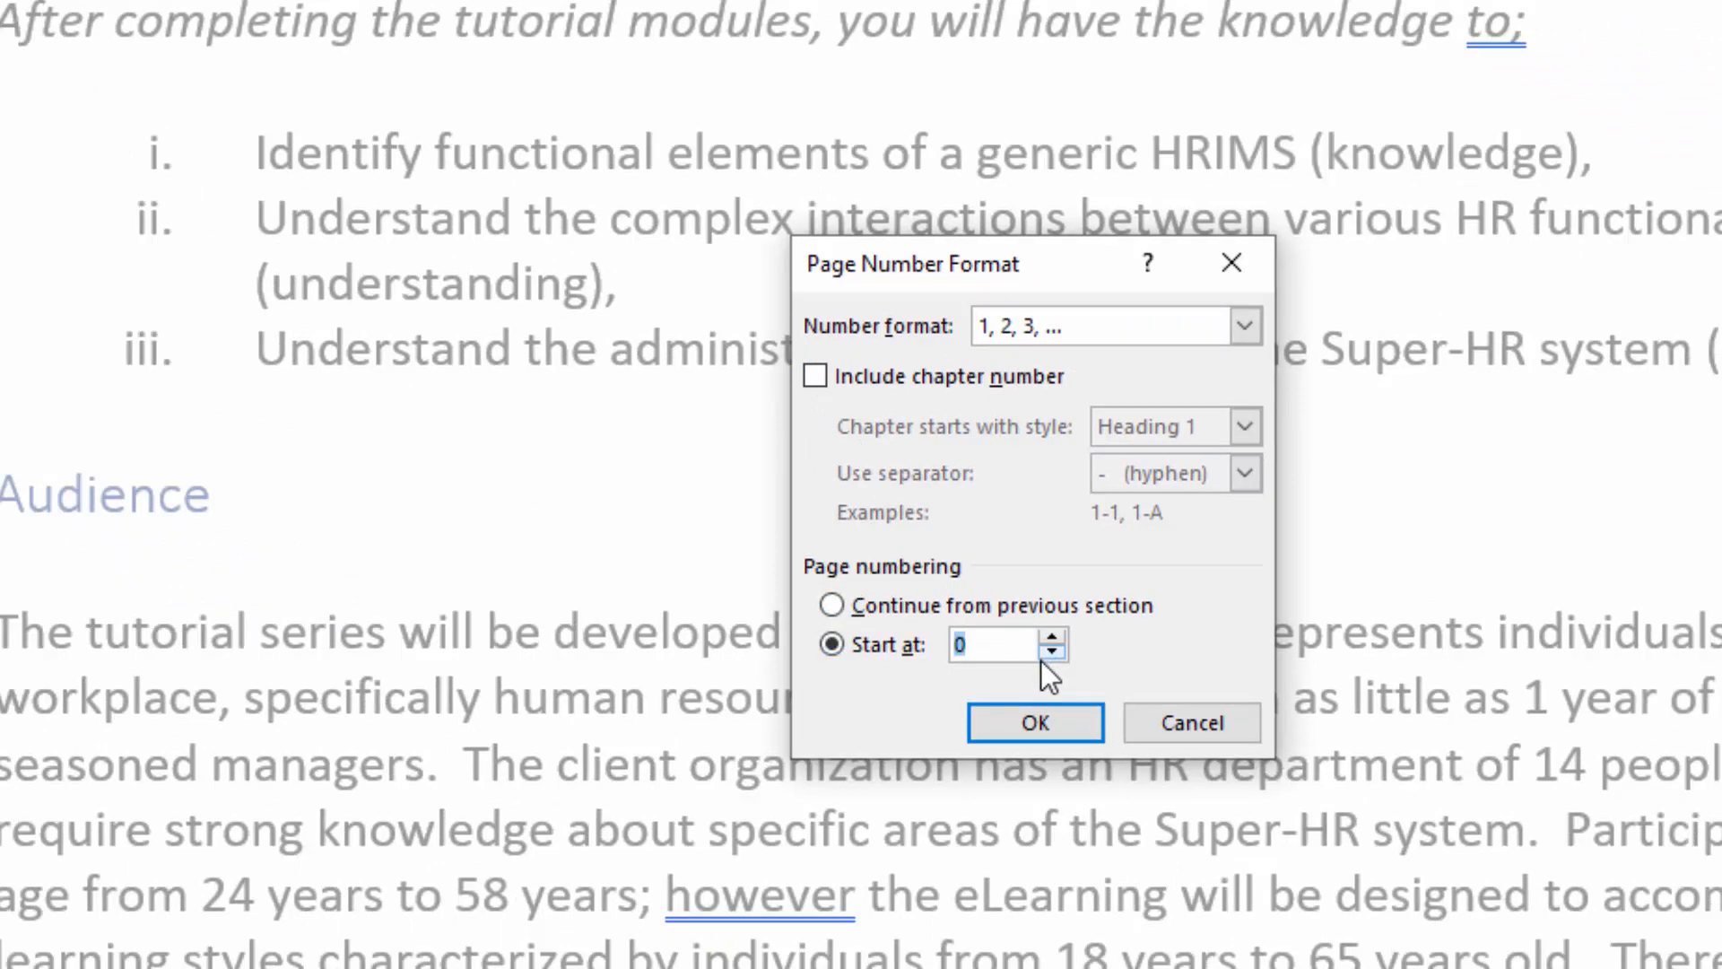
left_click(1035, 723)
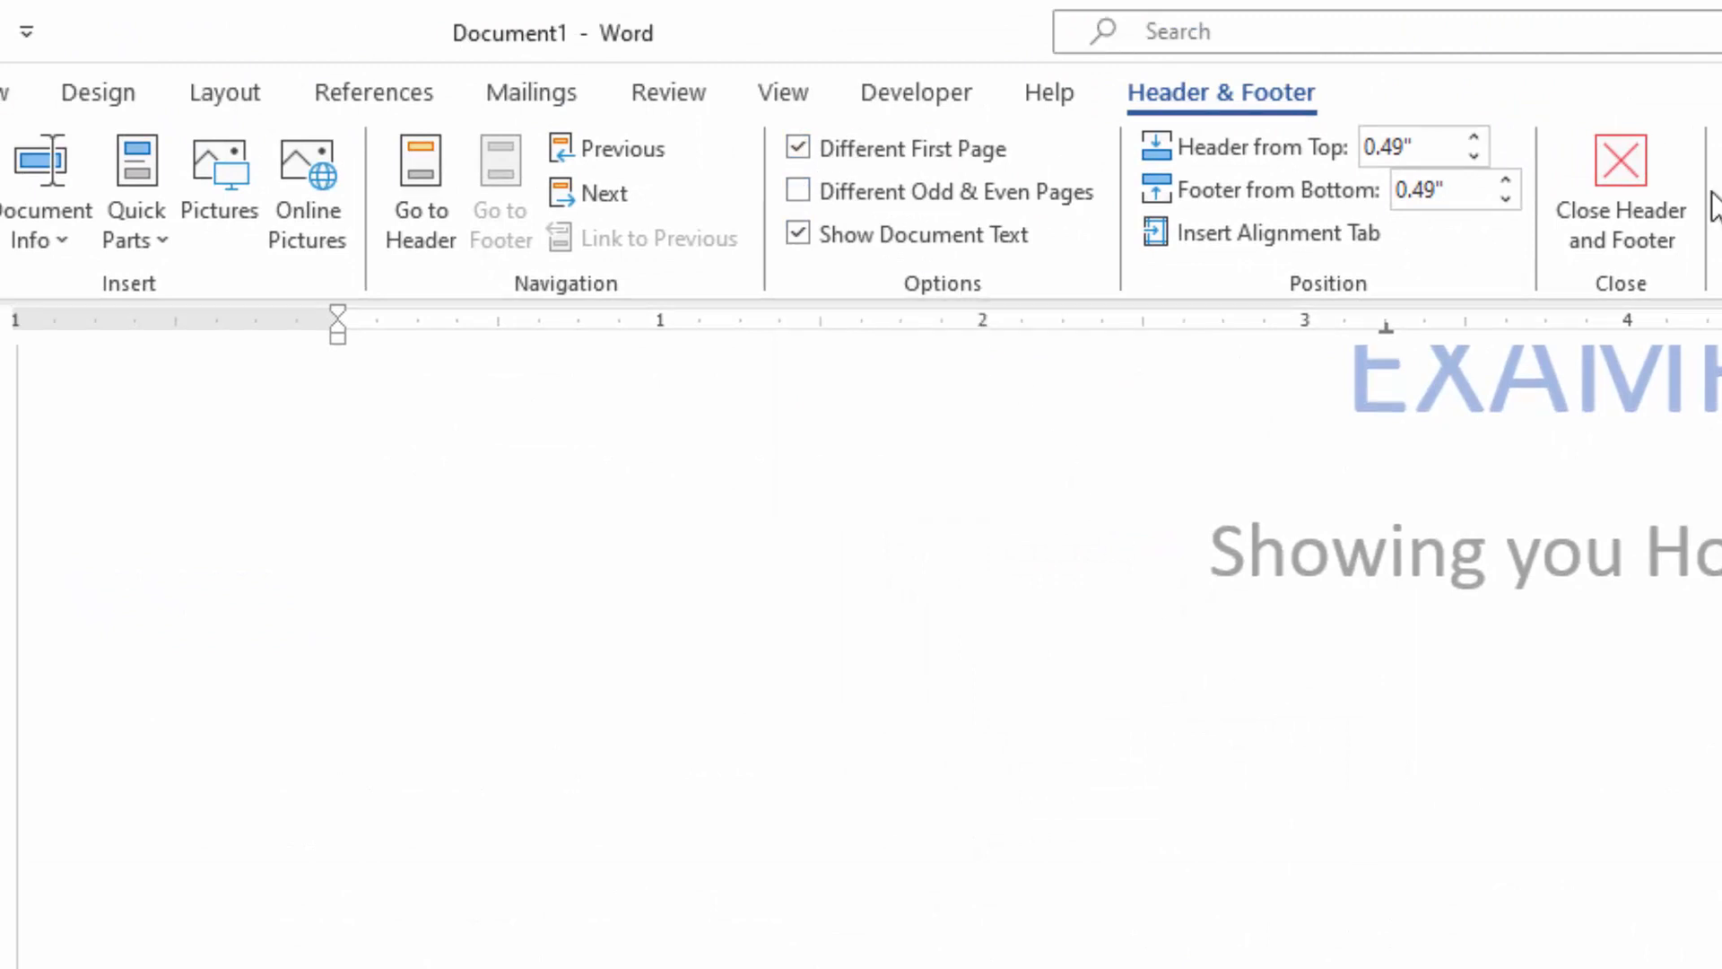
left_click(1633, 165)
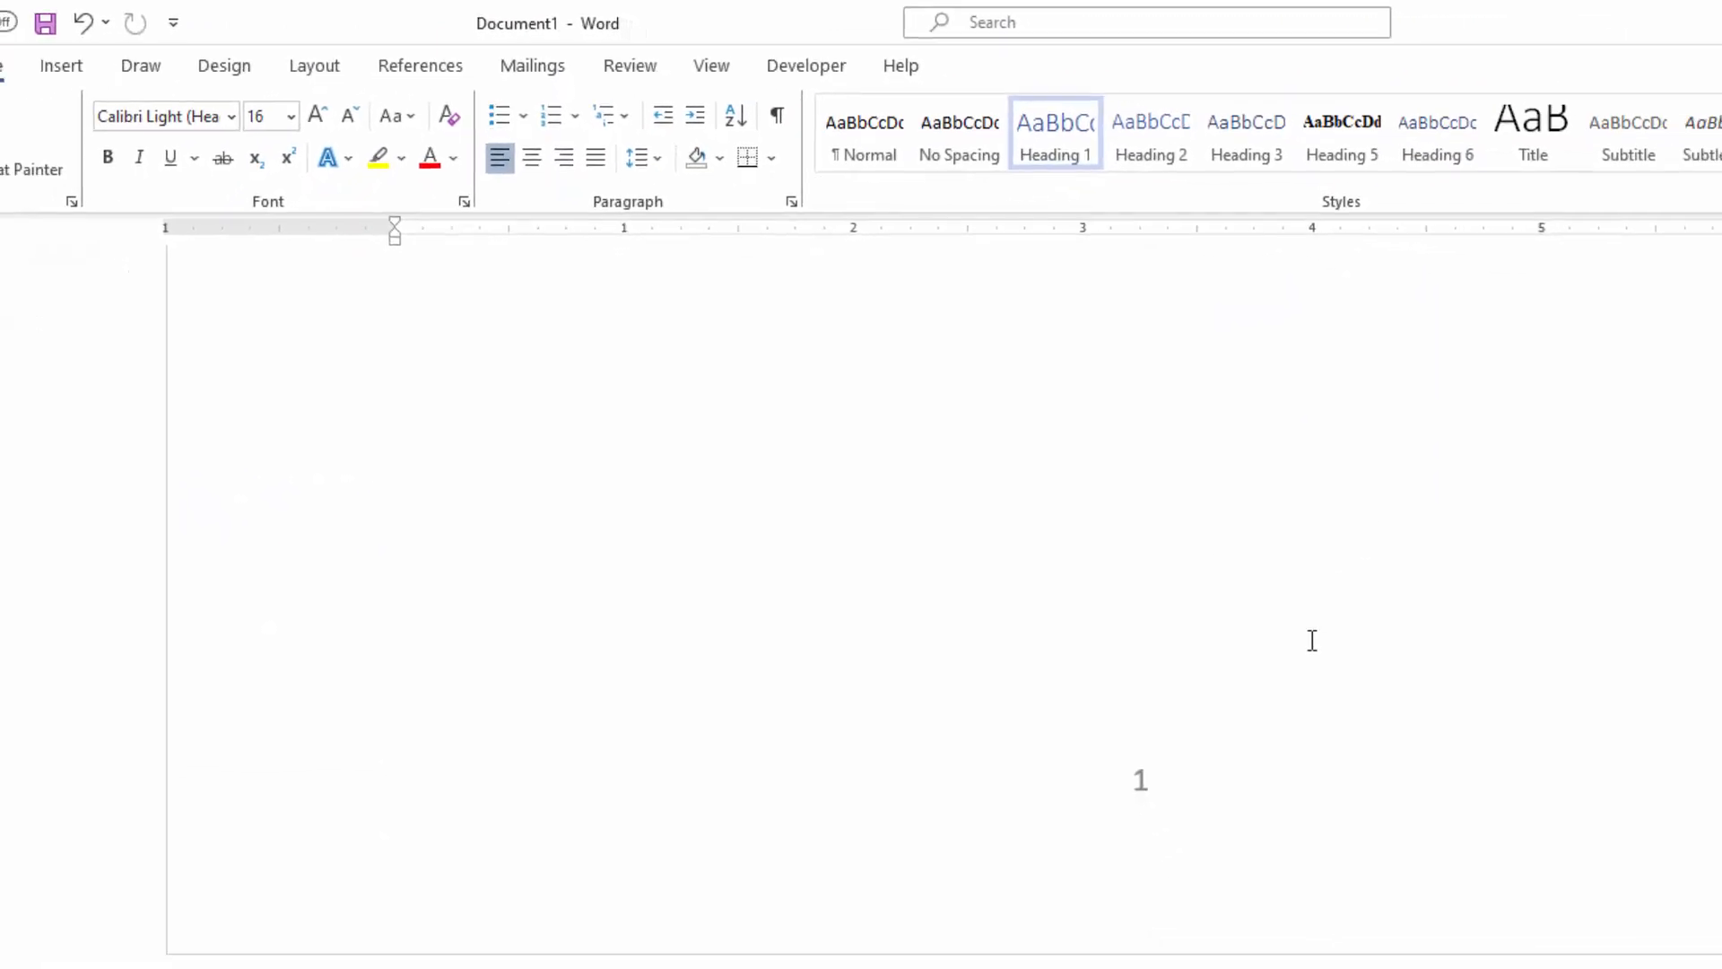
Step: Check the page numbers through the document and update the entire table of contents
scroll(1292, 682, "down", 15)
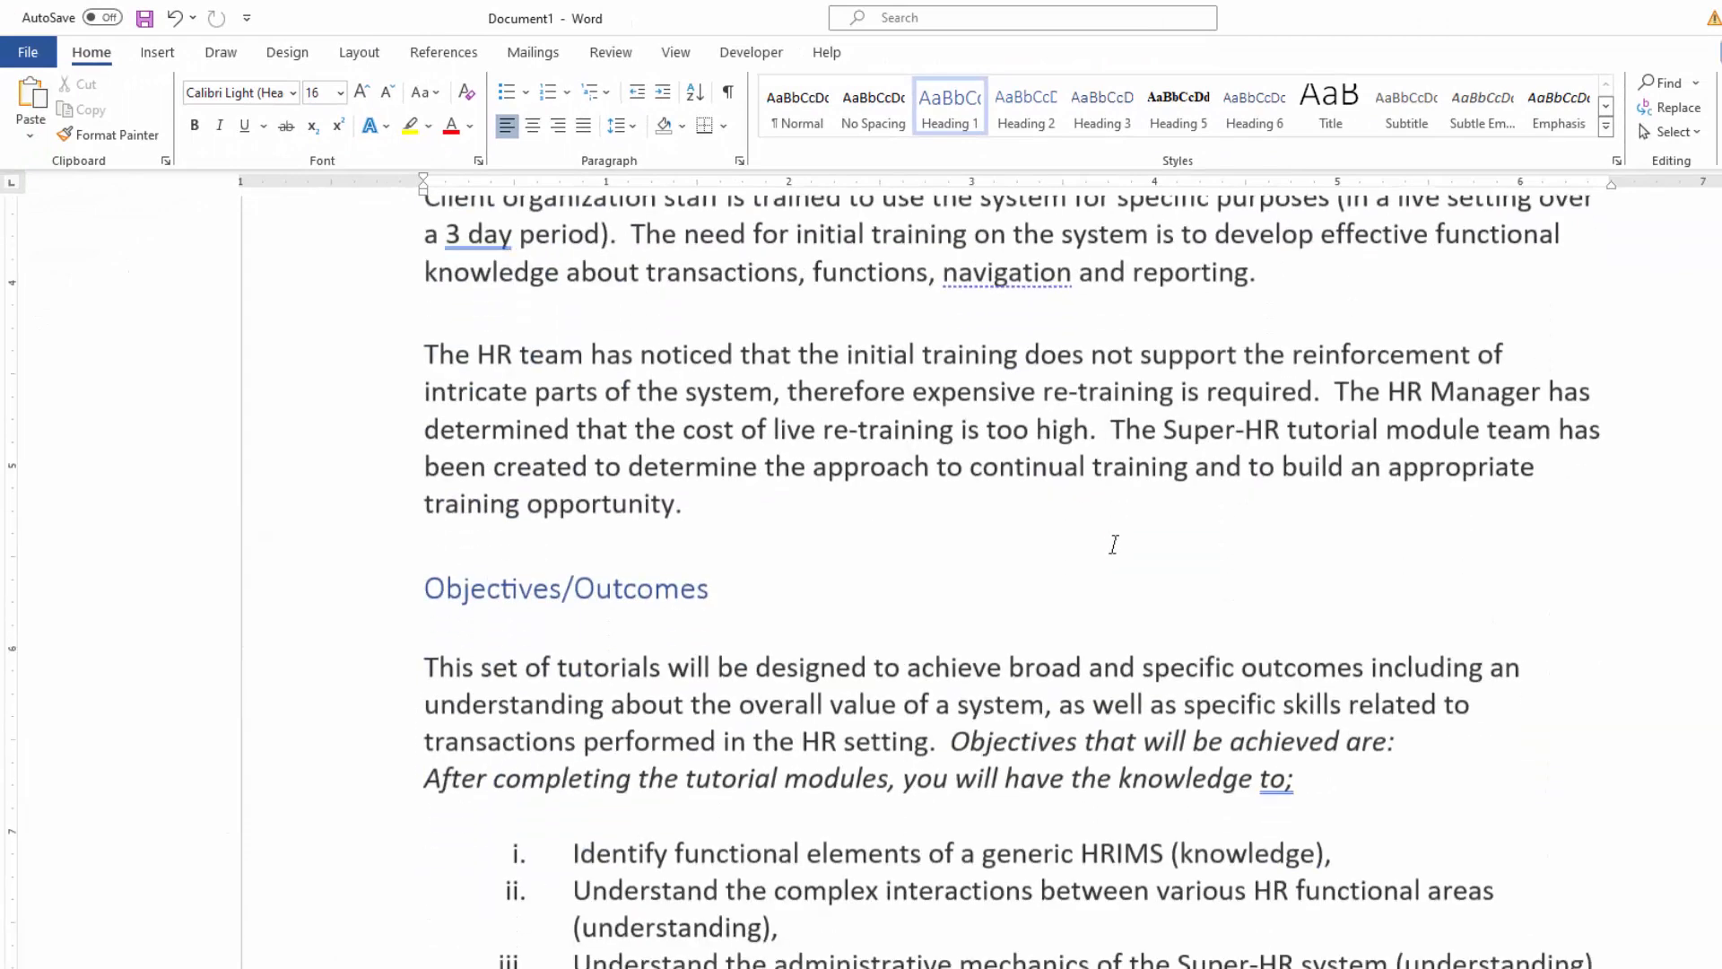
scroll(1113, 545, "down", 15)
scroll(1109, 576, "down", 20)
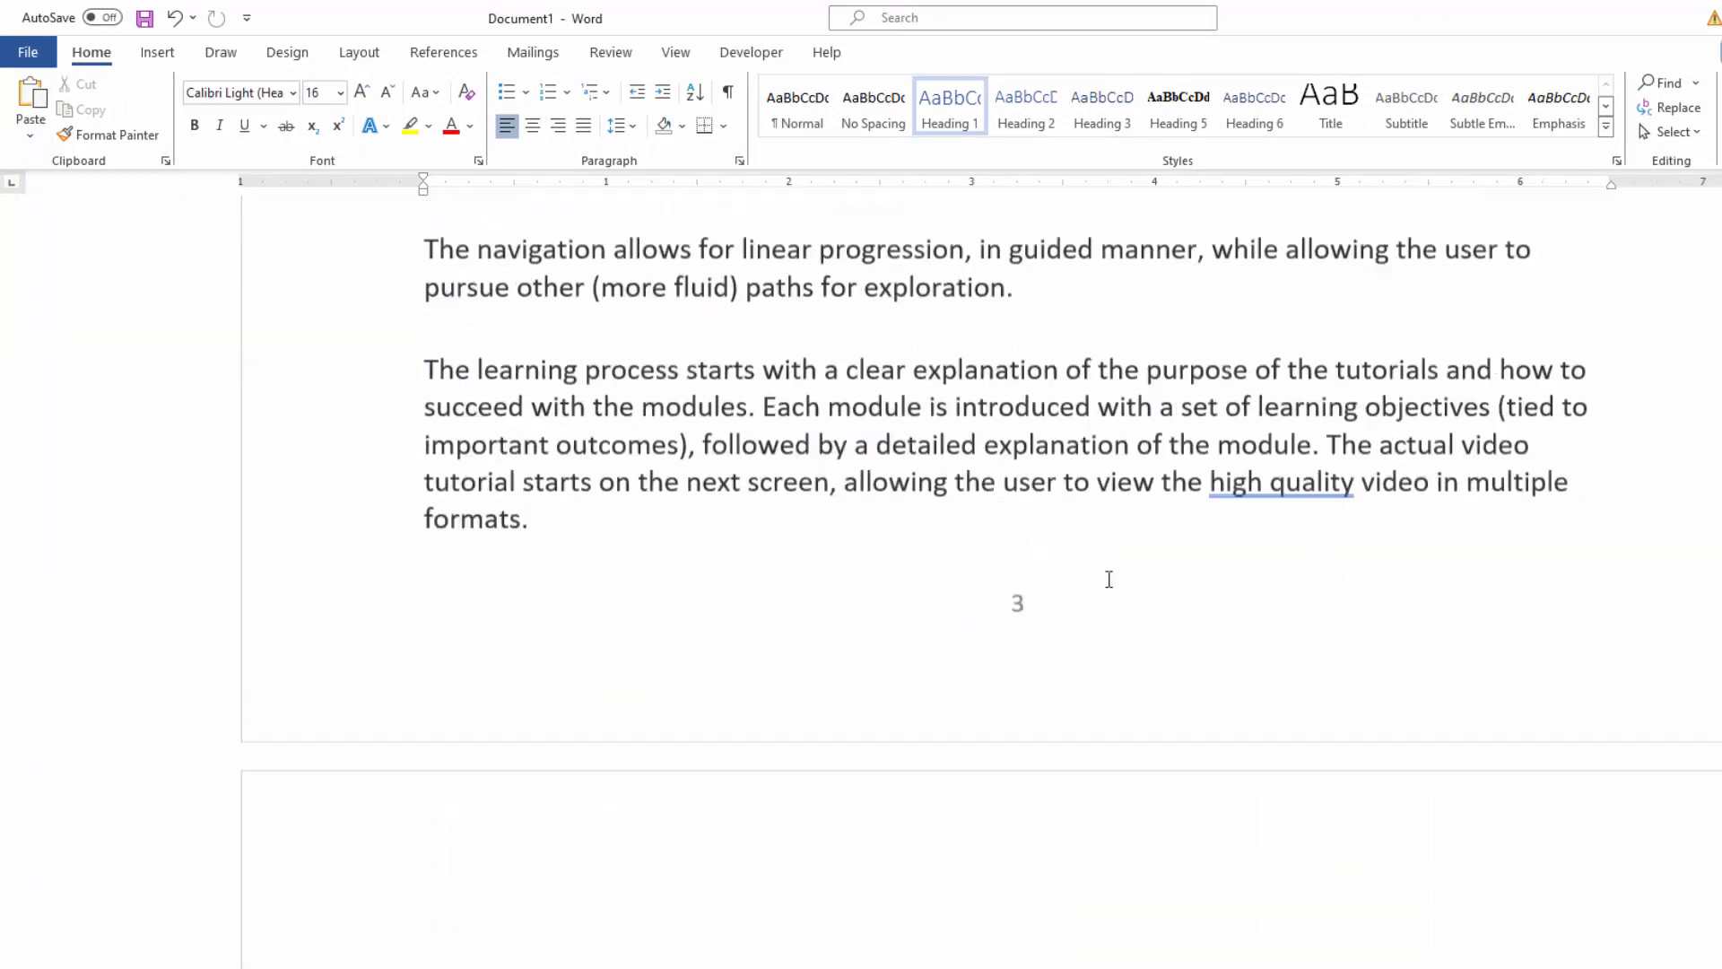
scroll(1162, 550, "up", 20)
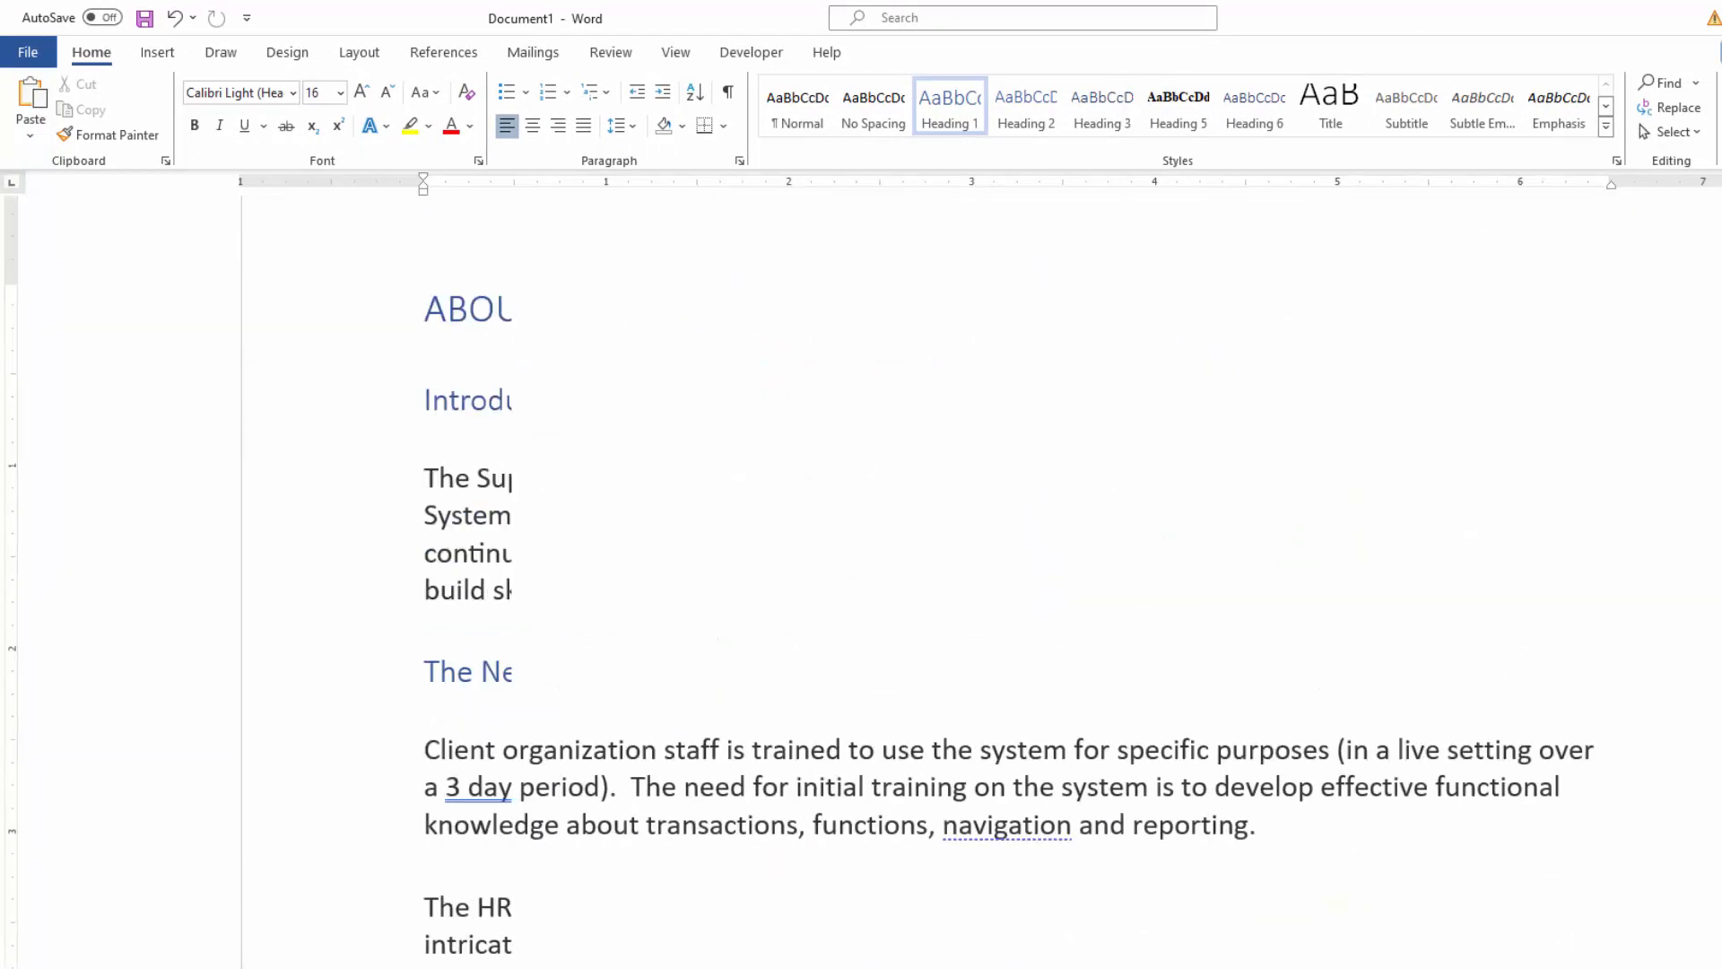
scroll(1052, 577, "down", 12)
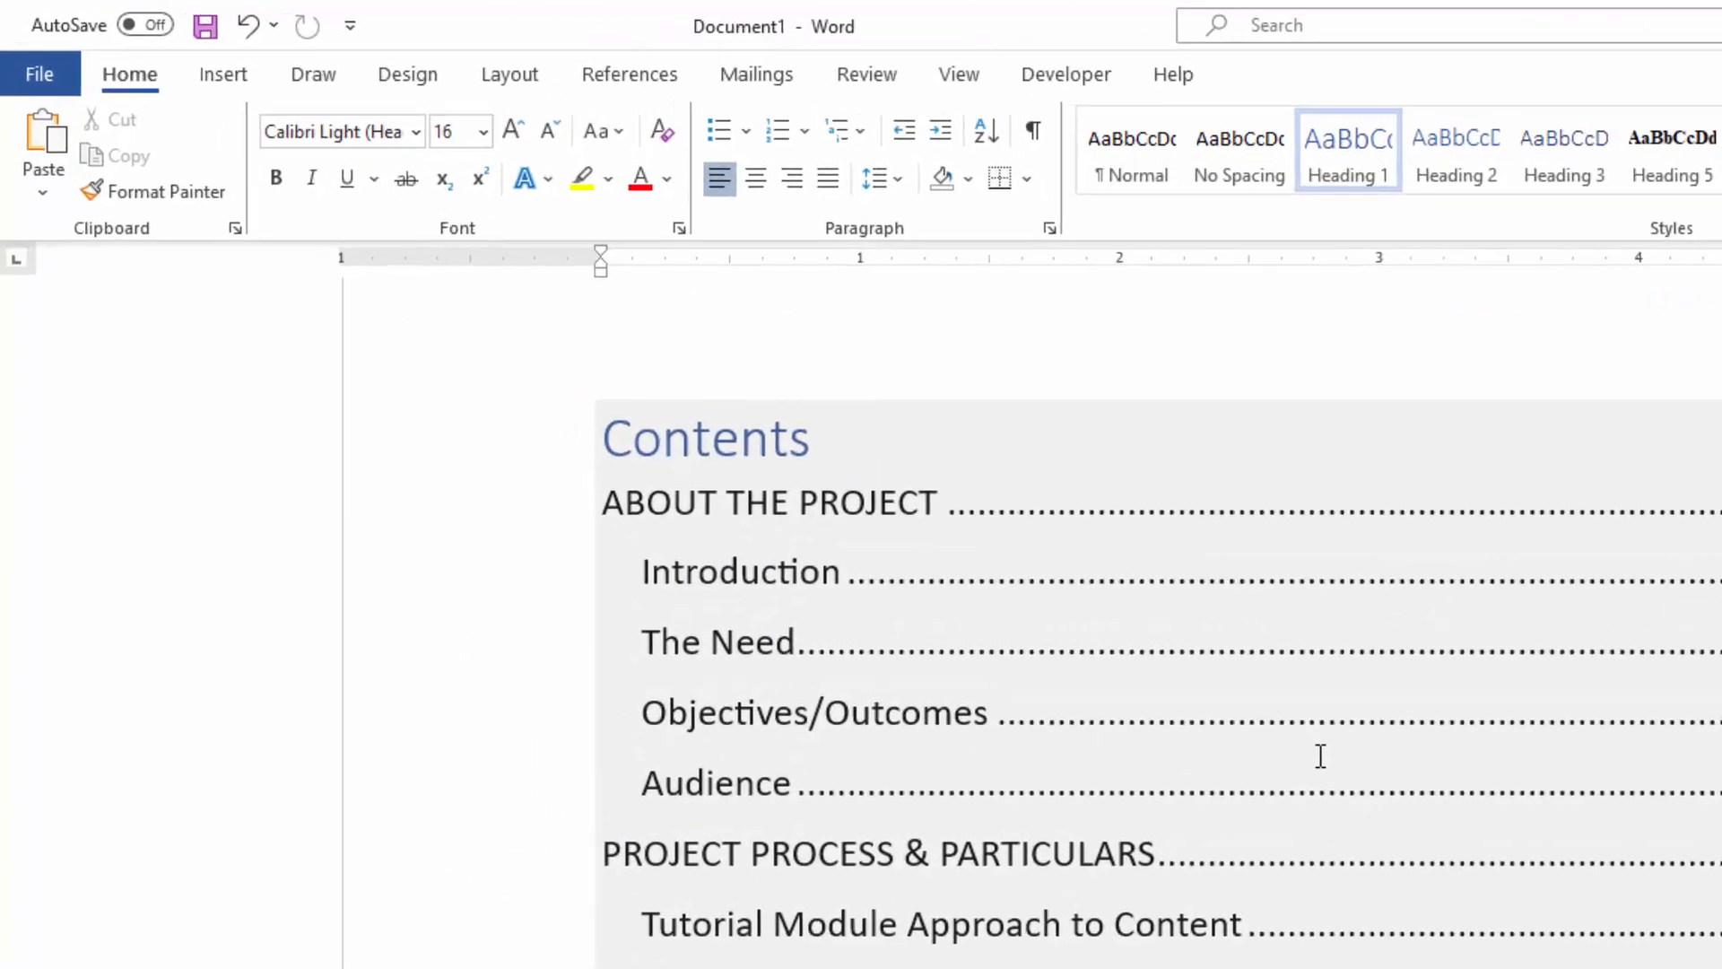
left_click(897, 540)
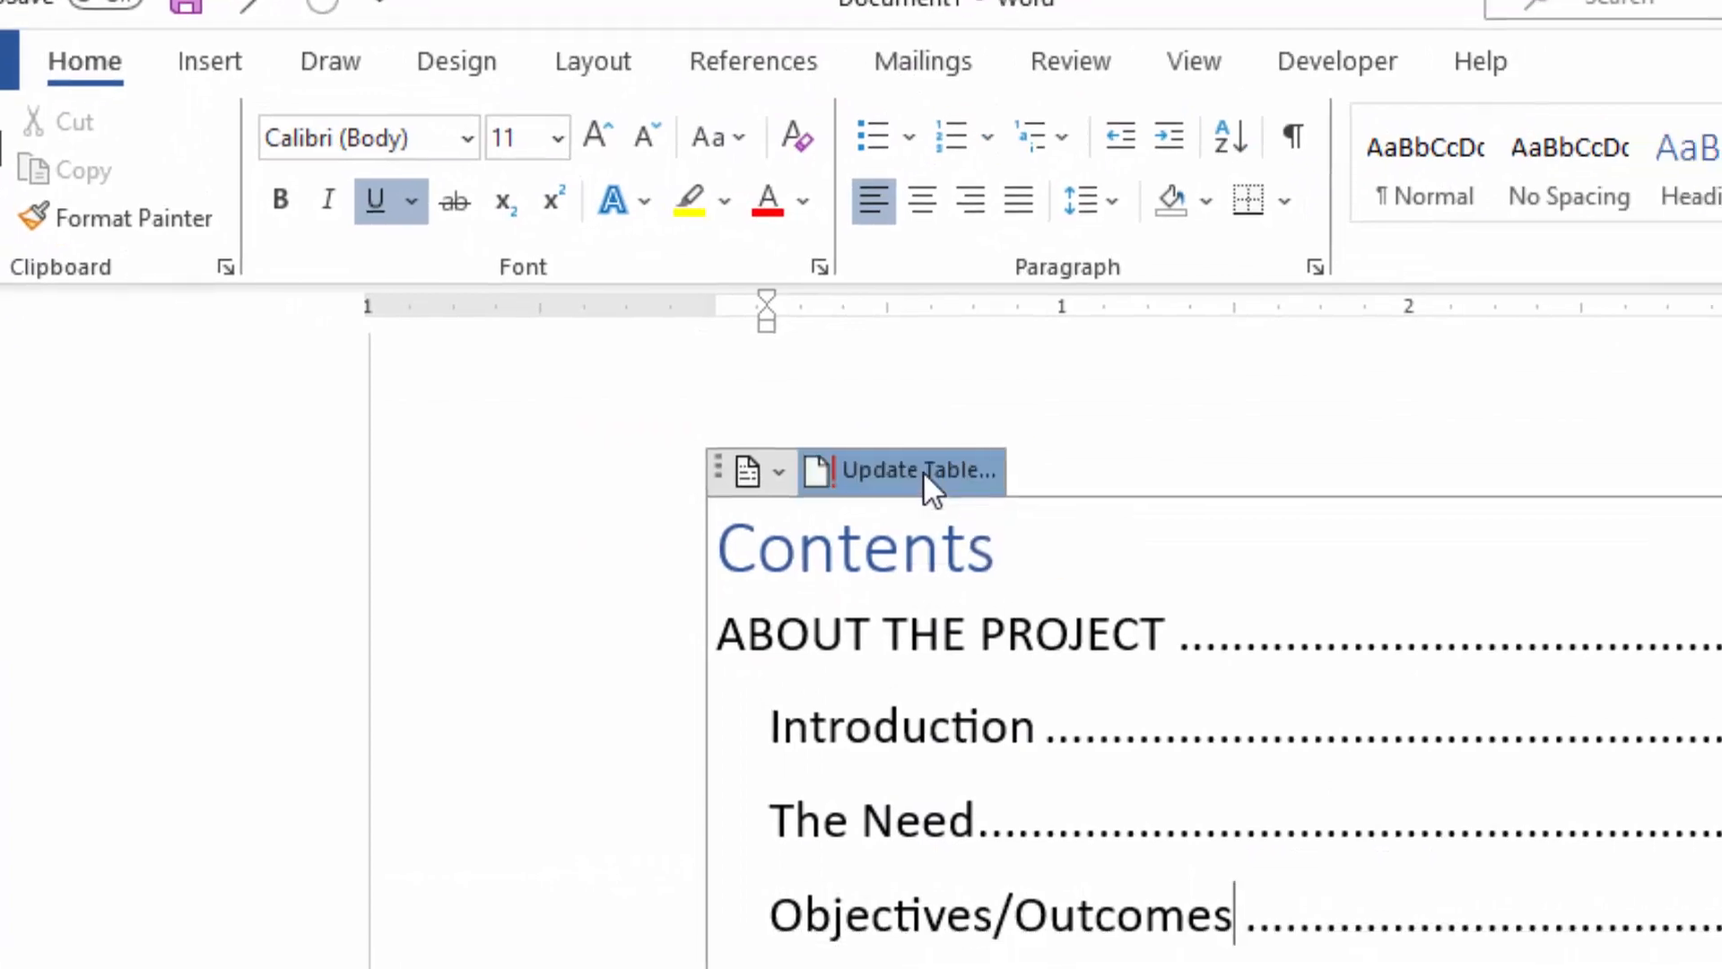
left_click(1006, 504)
left_click(819, 675)
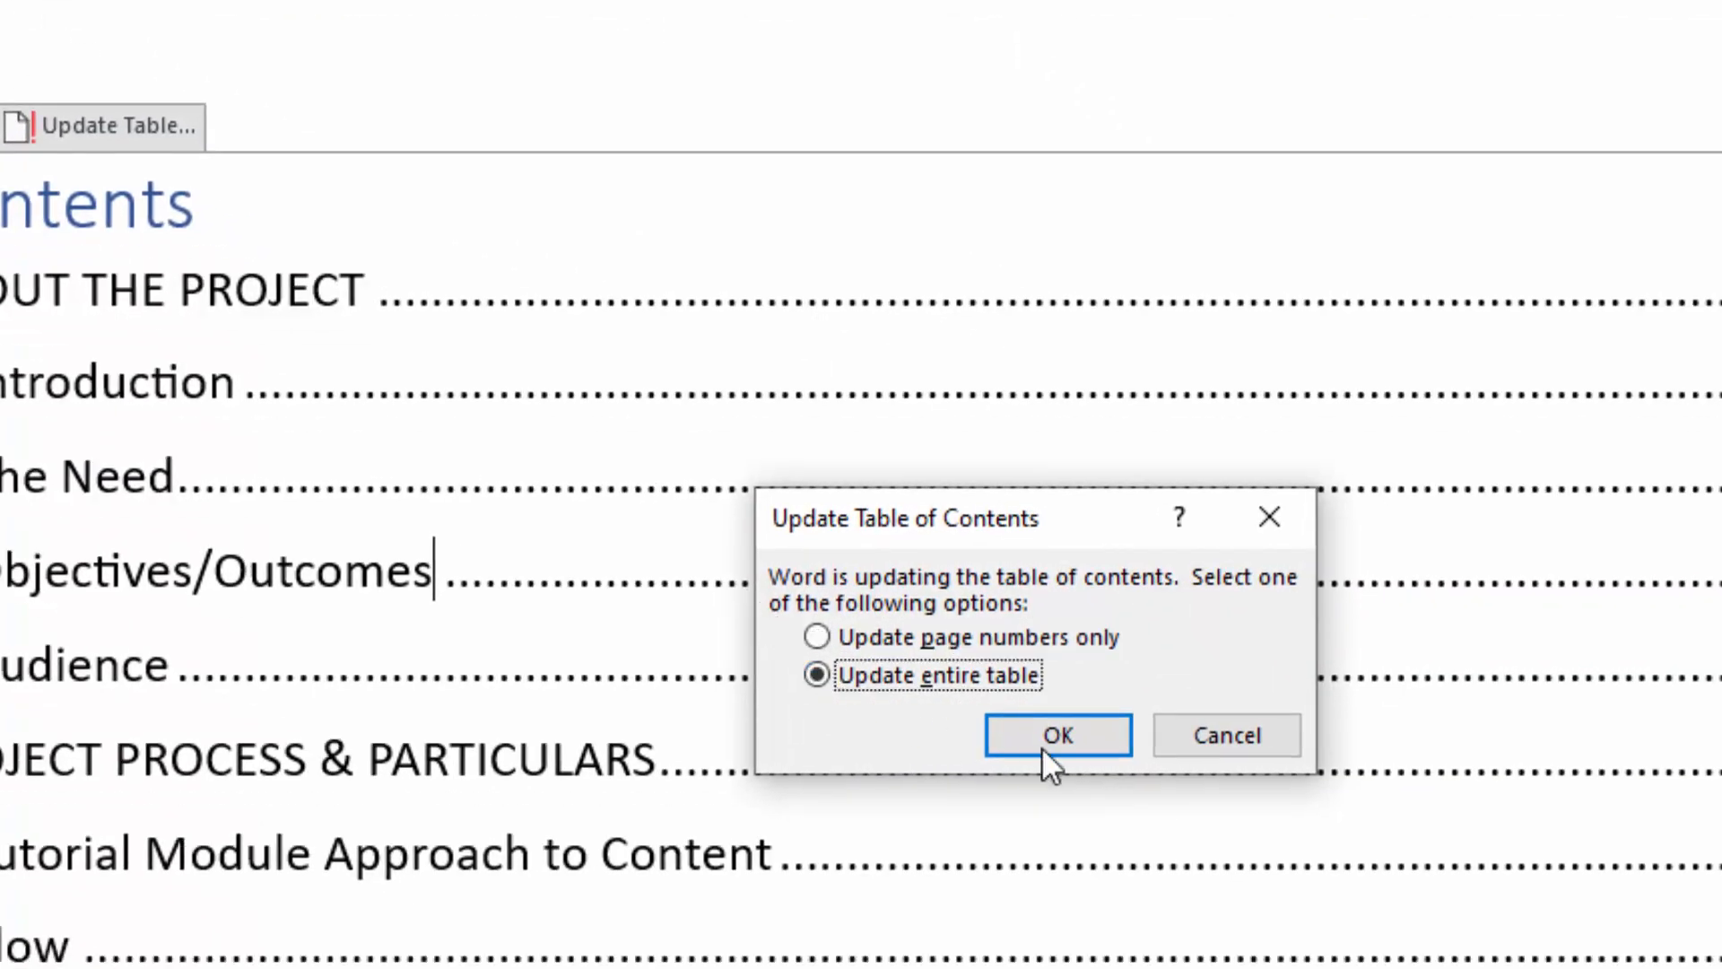
left_click(1041, 747)
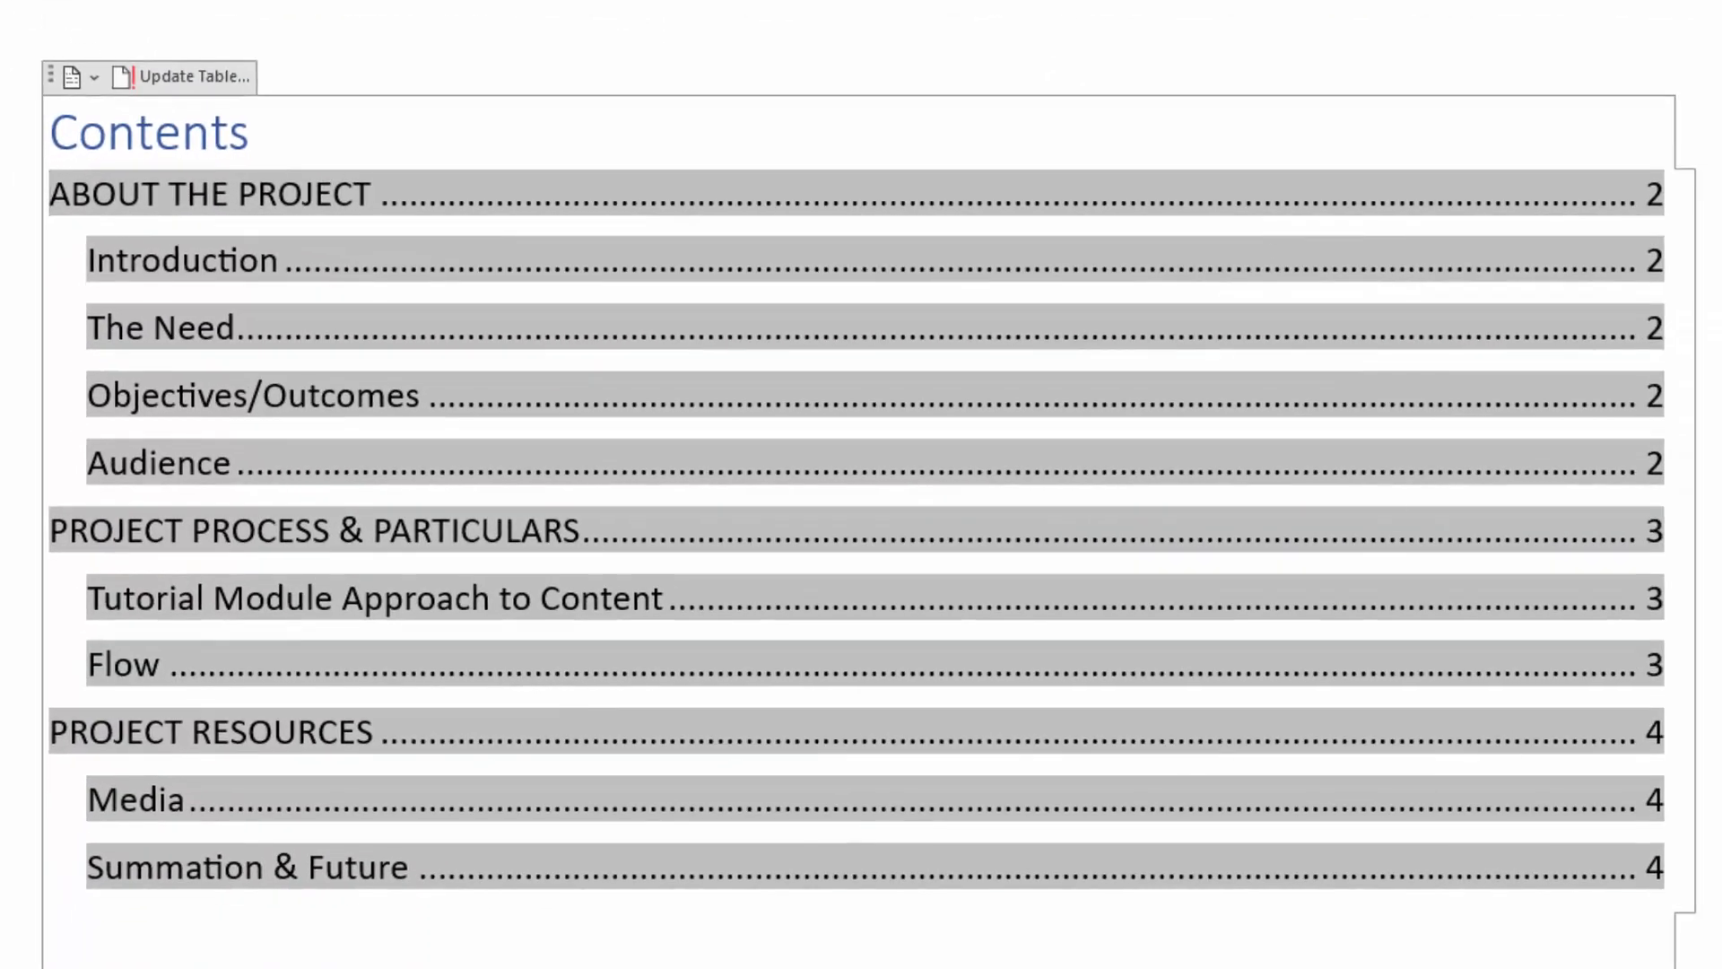
left_click(817, 124)
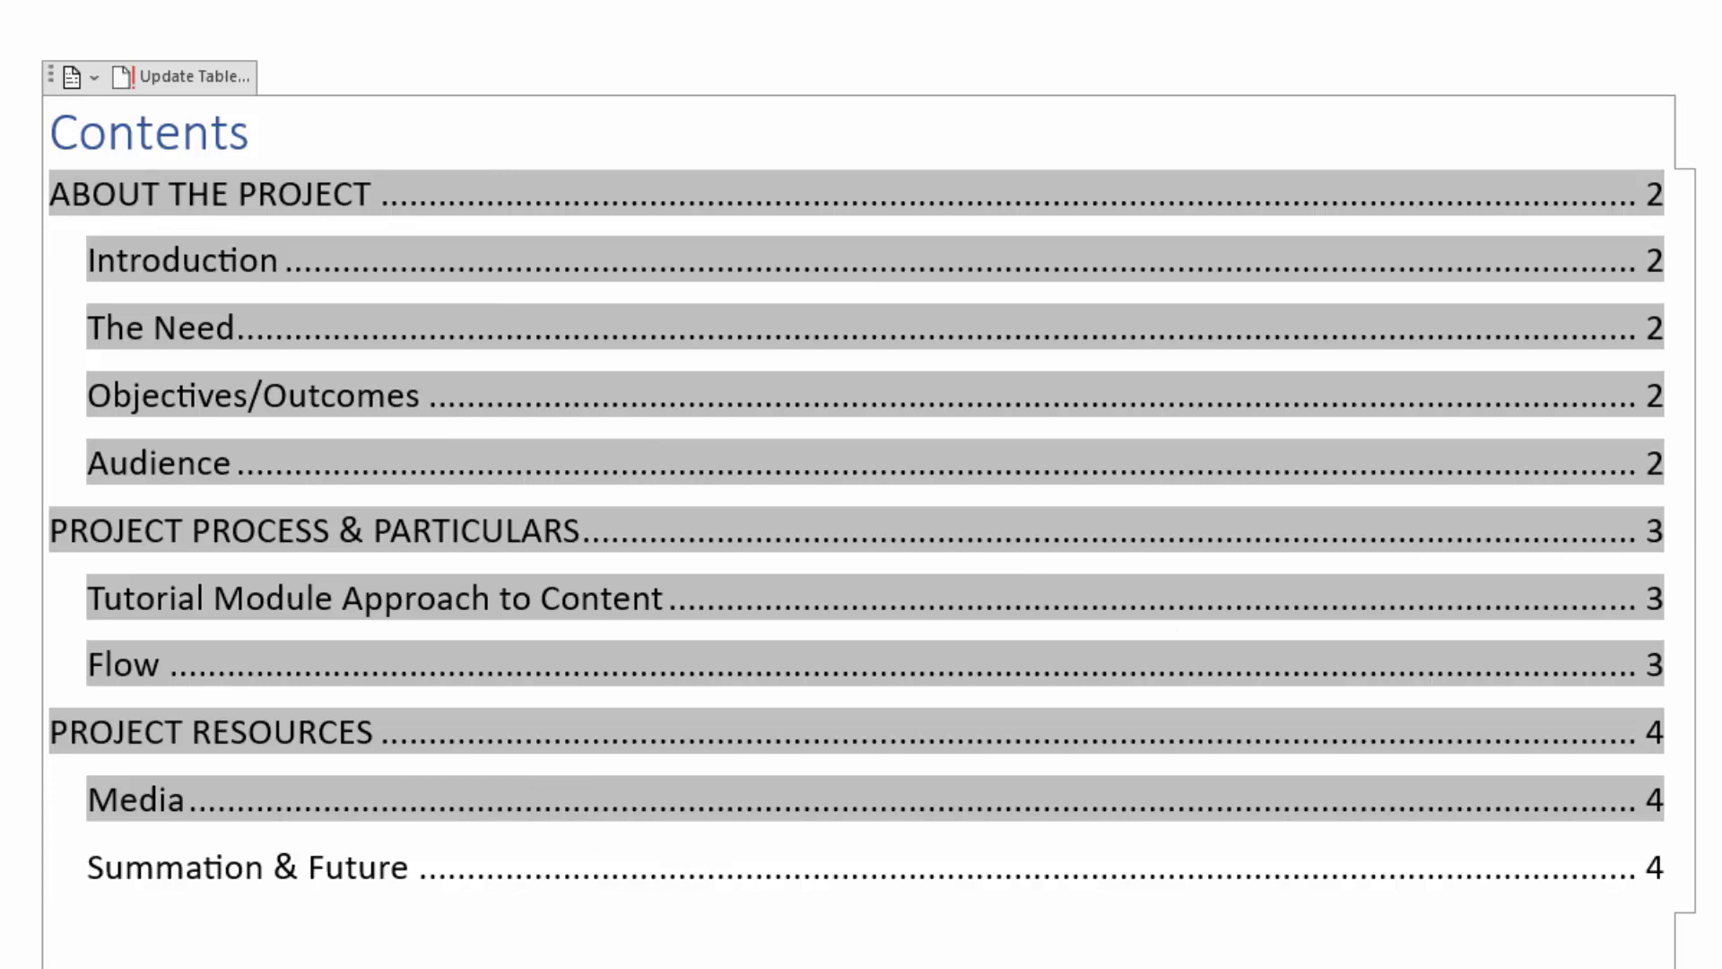
left_click(1666, 530)
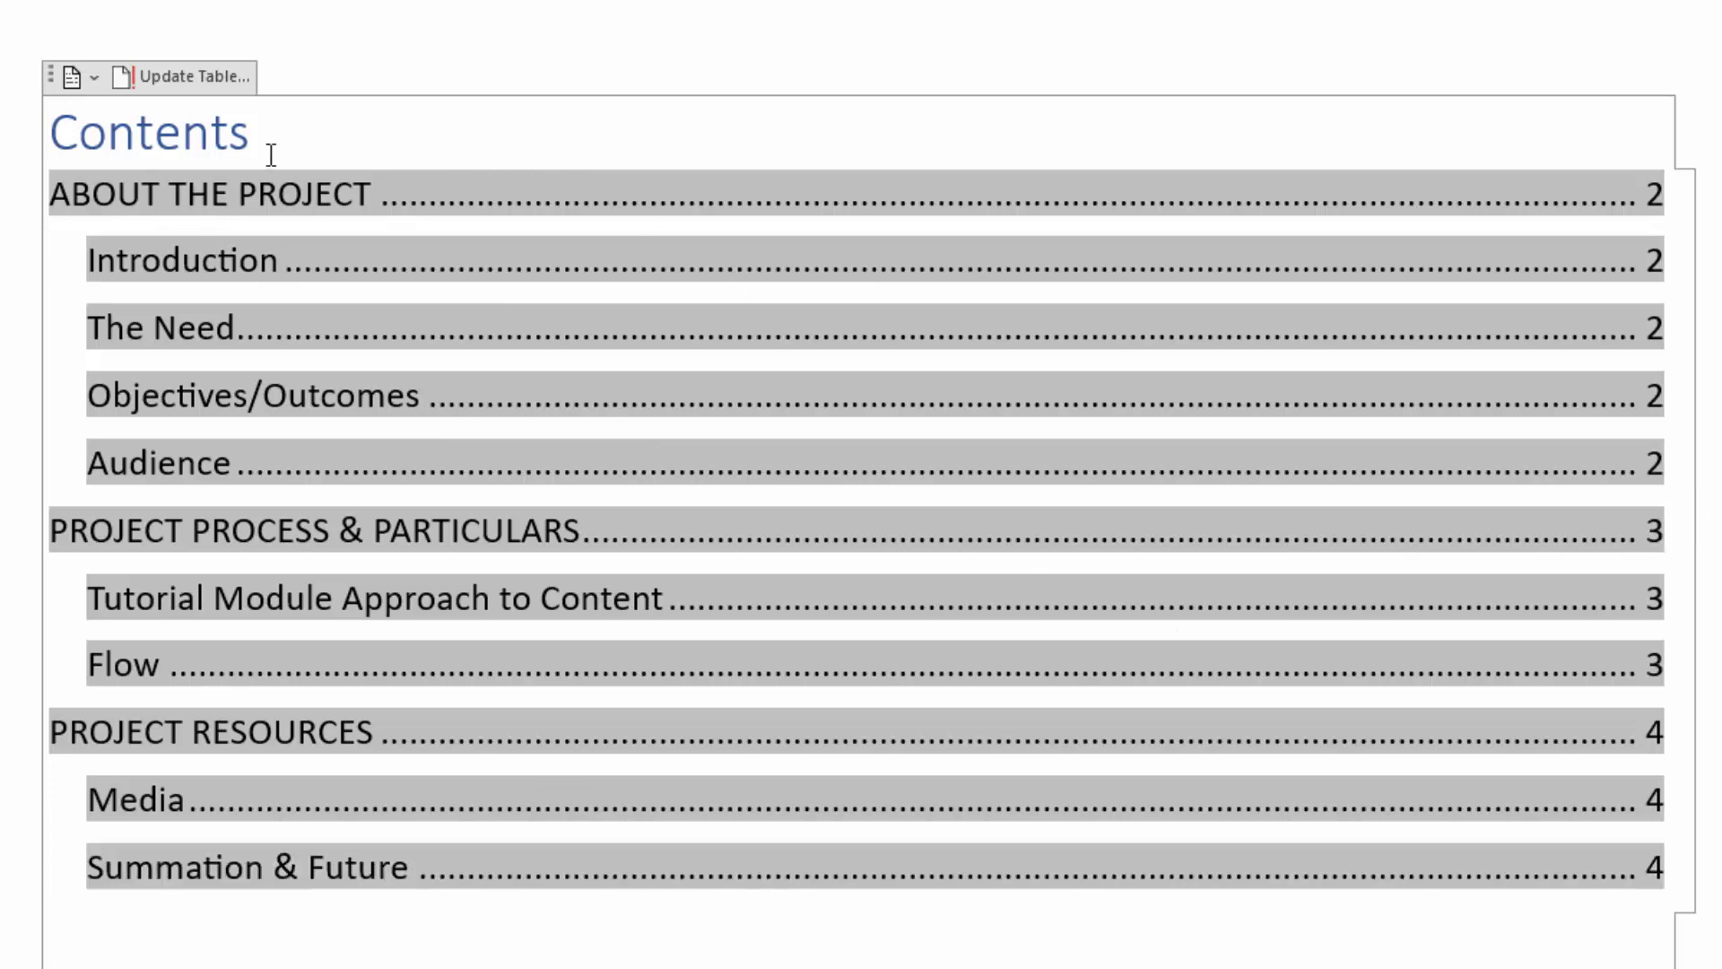